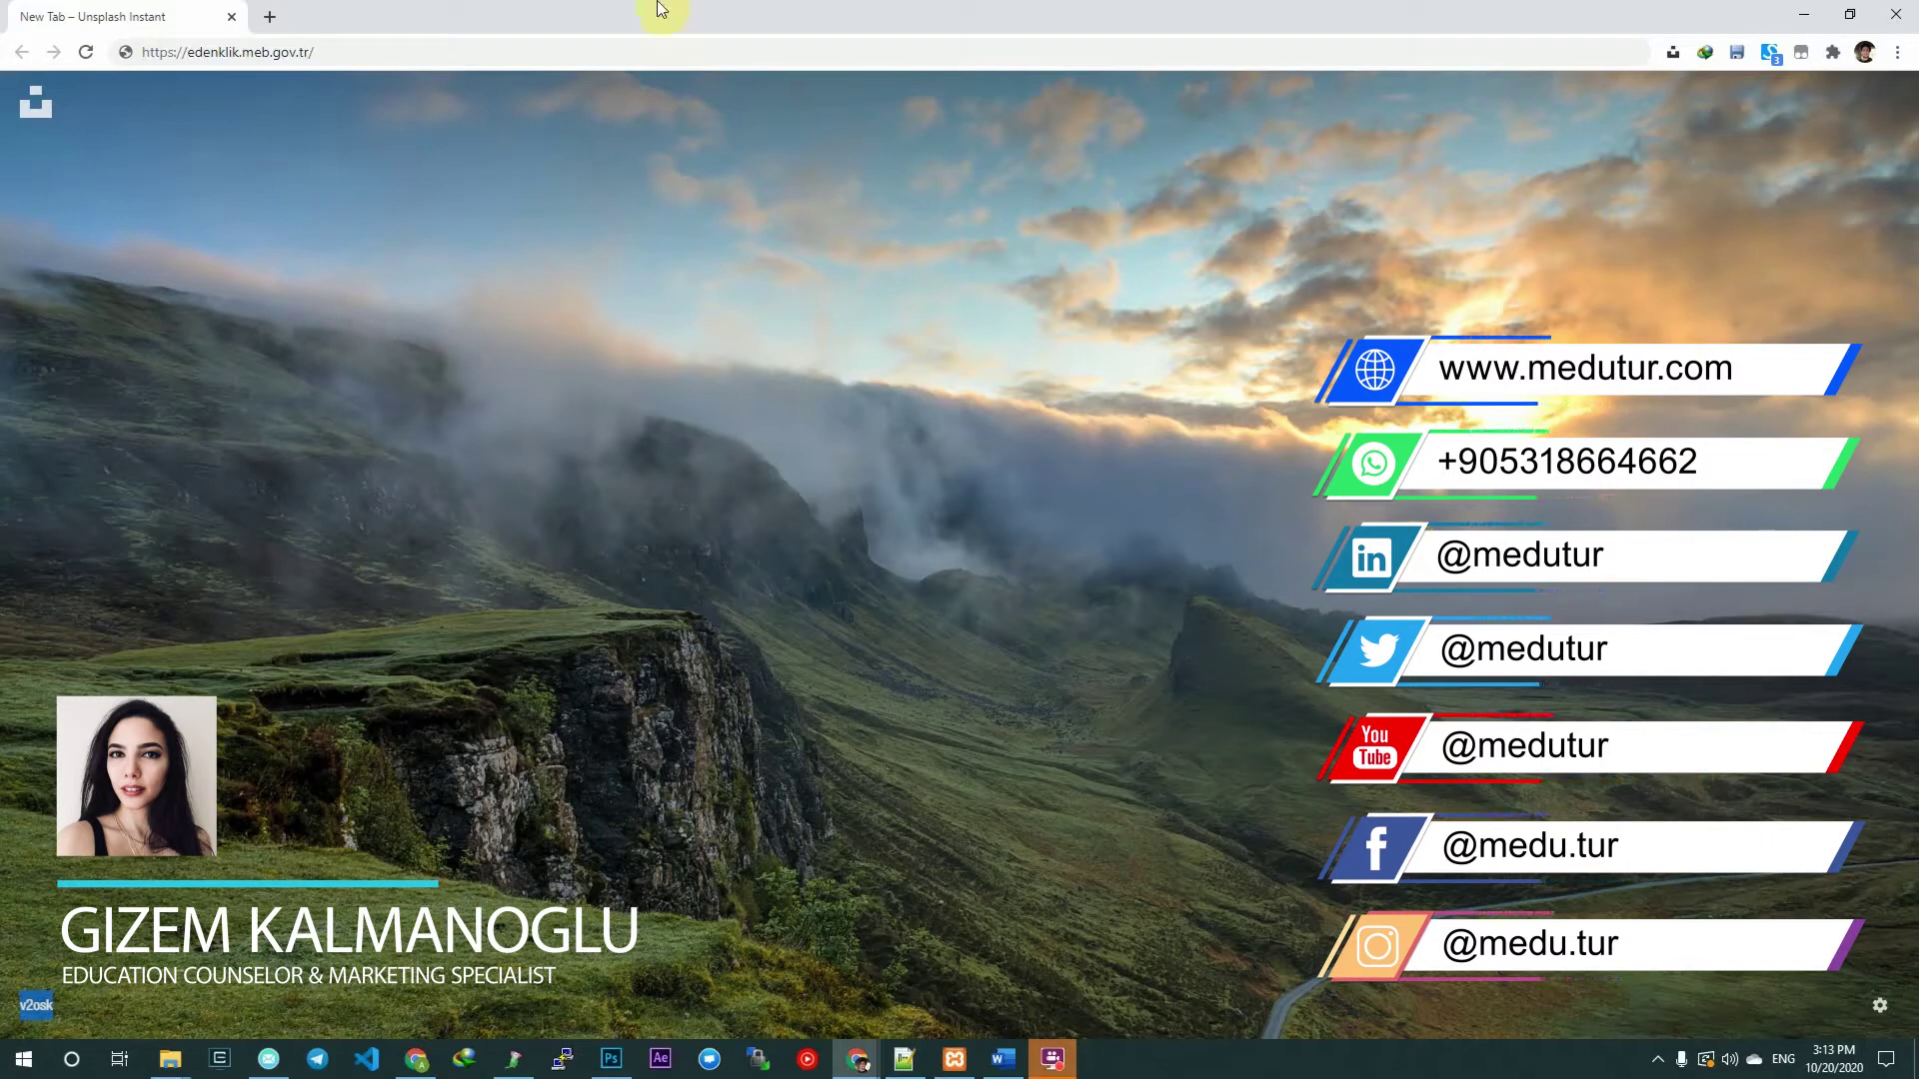
# Select the edenklik.meb.gov.tr address in Chrome's address bar.
pyautogui.click(357, 52)
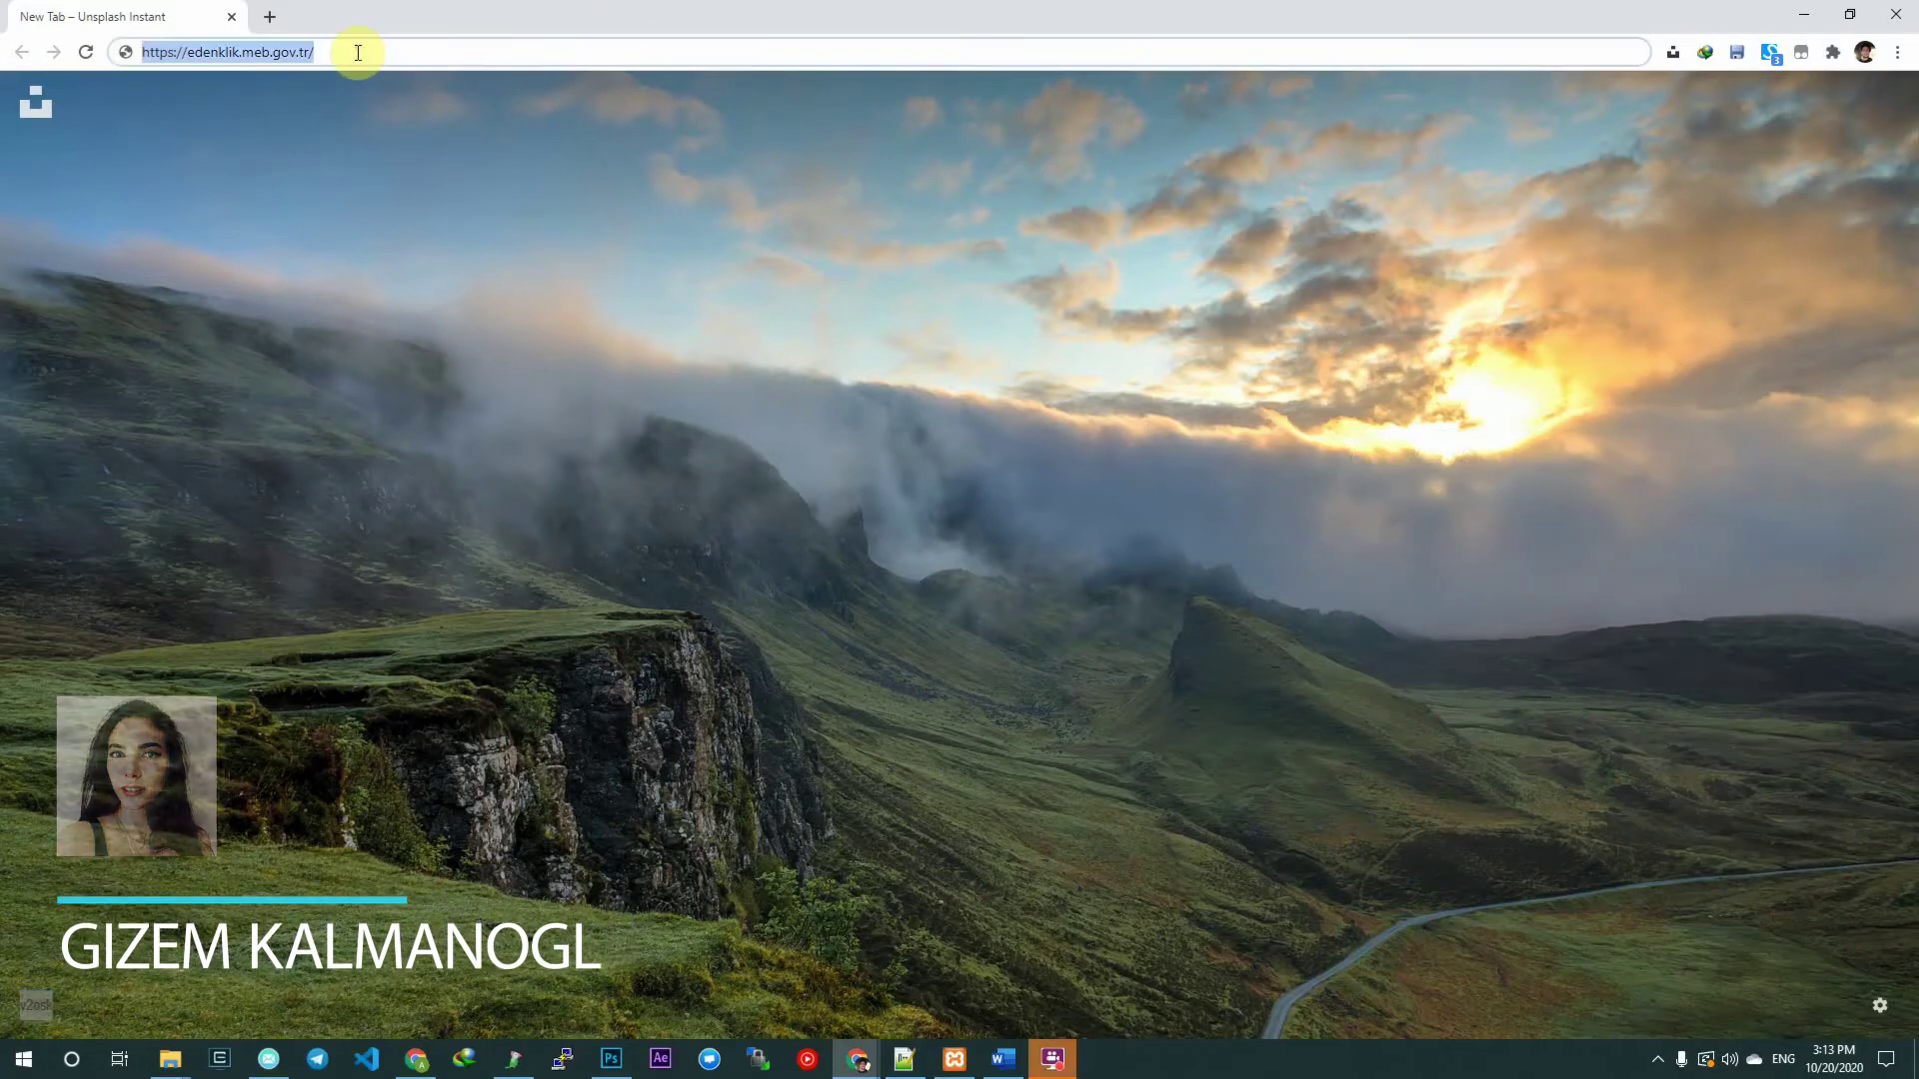
# Load the e-Denklik site, view and close the What is e-Equivalence info, then open Online Application.
pyautogui.press('Return')
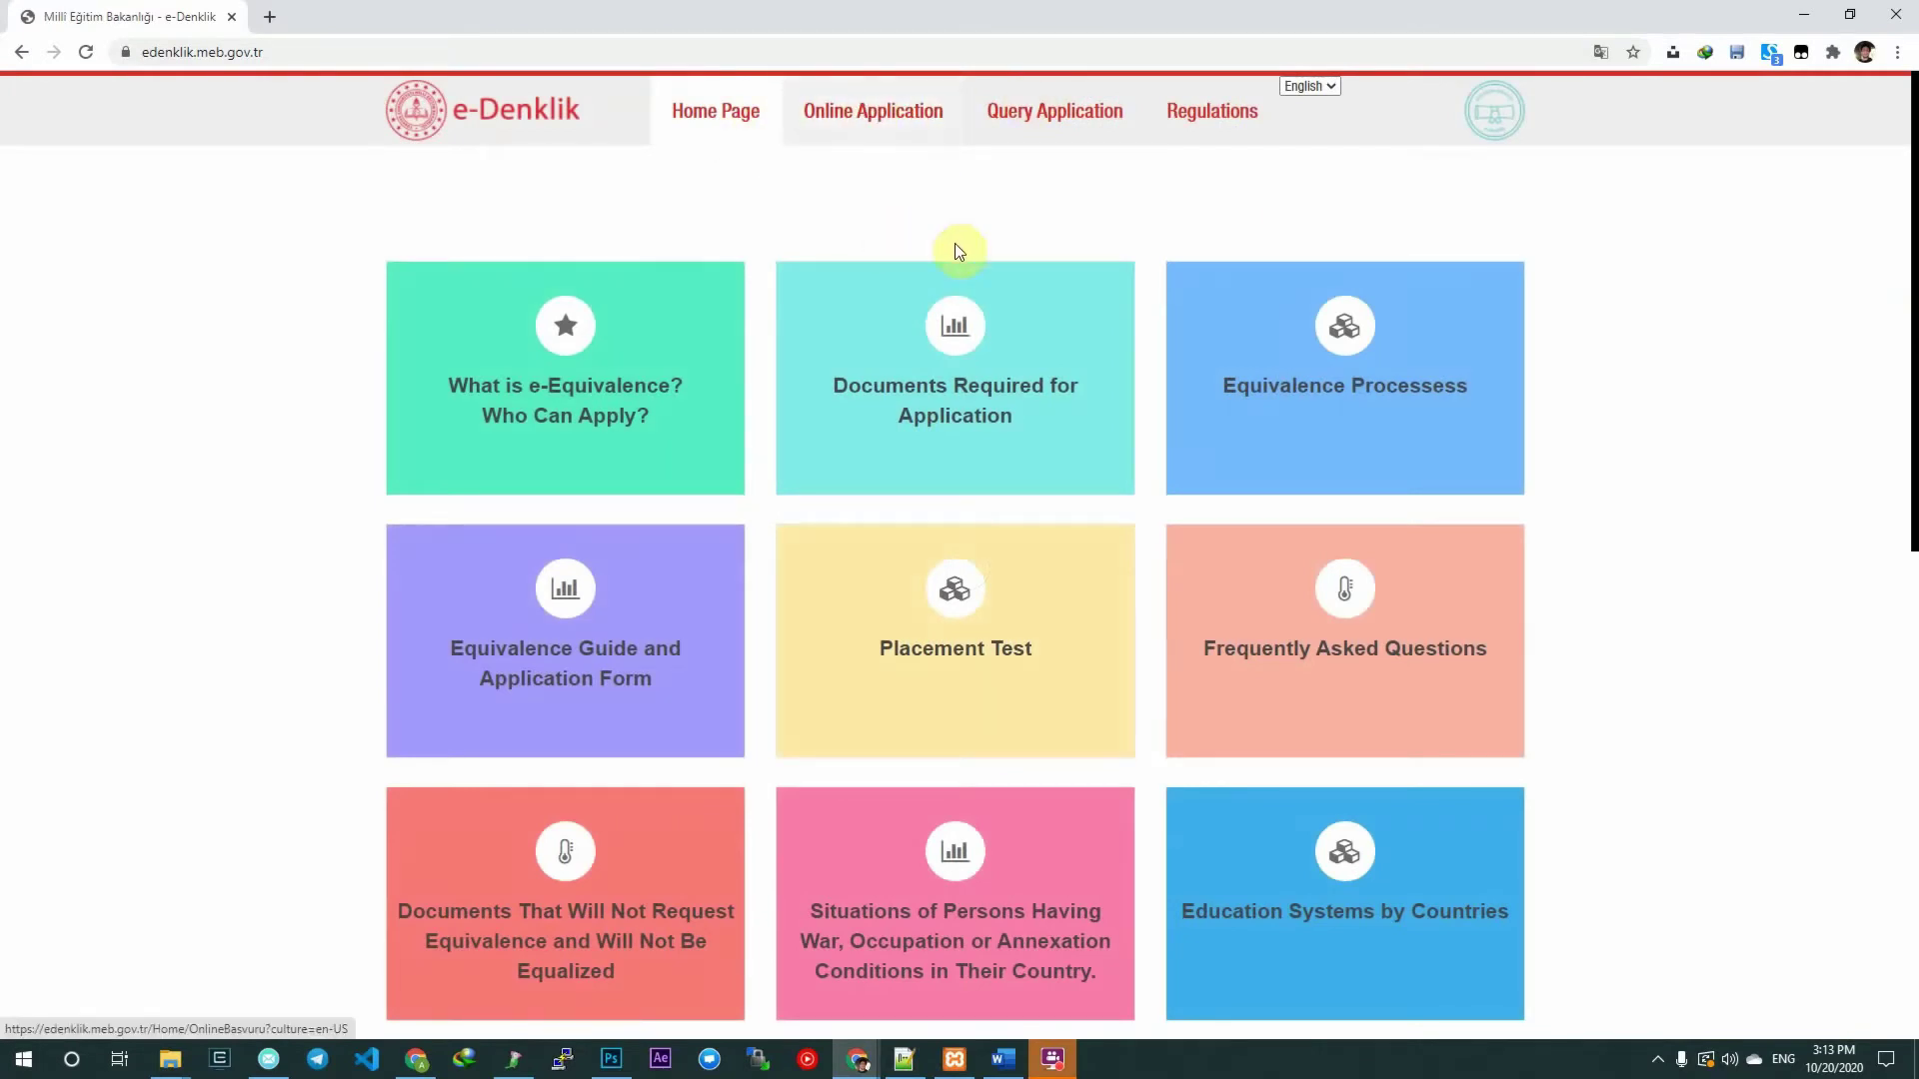
pyautogui.click(572, 414)
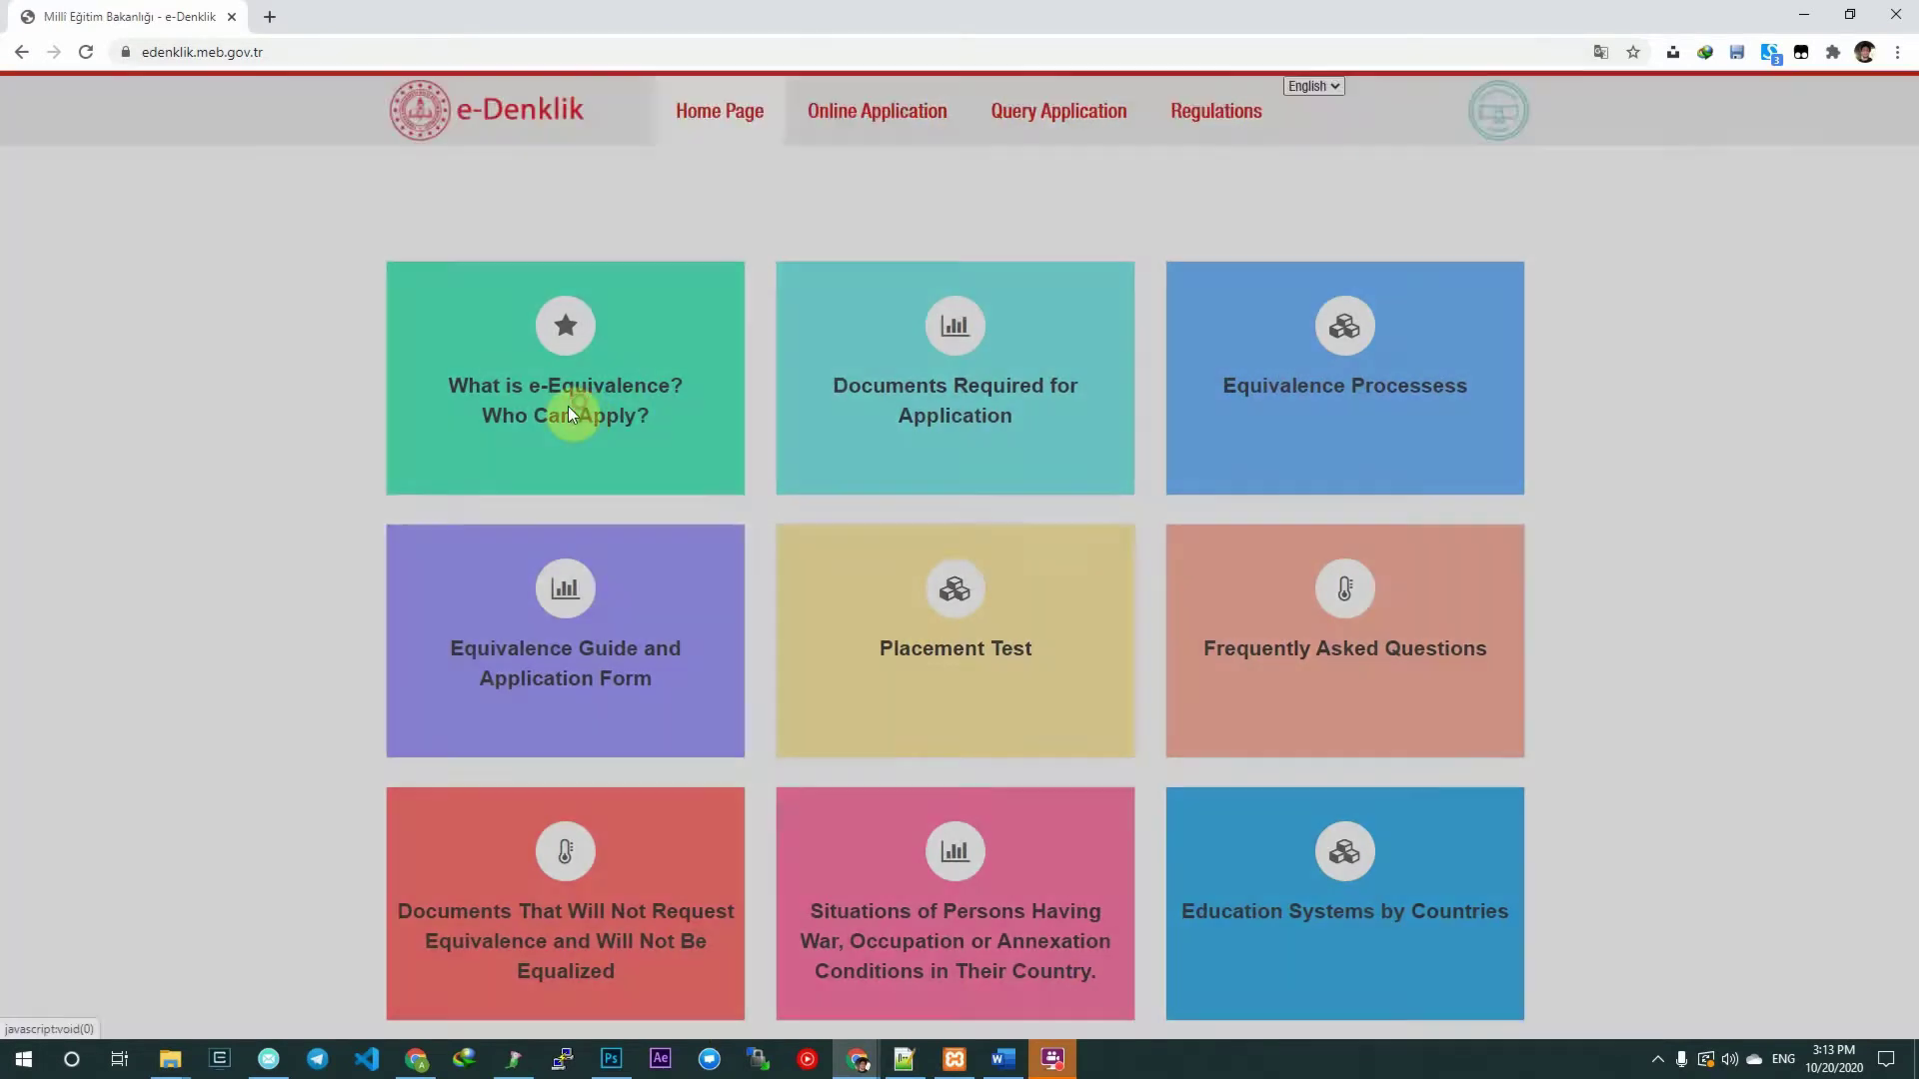
pyautogui.click(1216, 321)
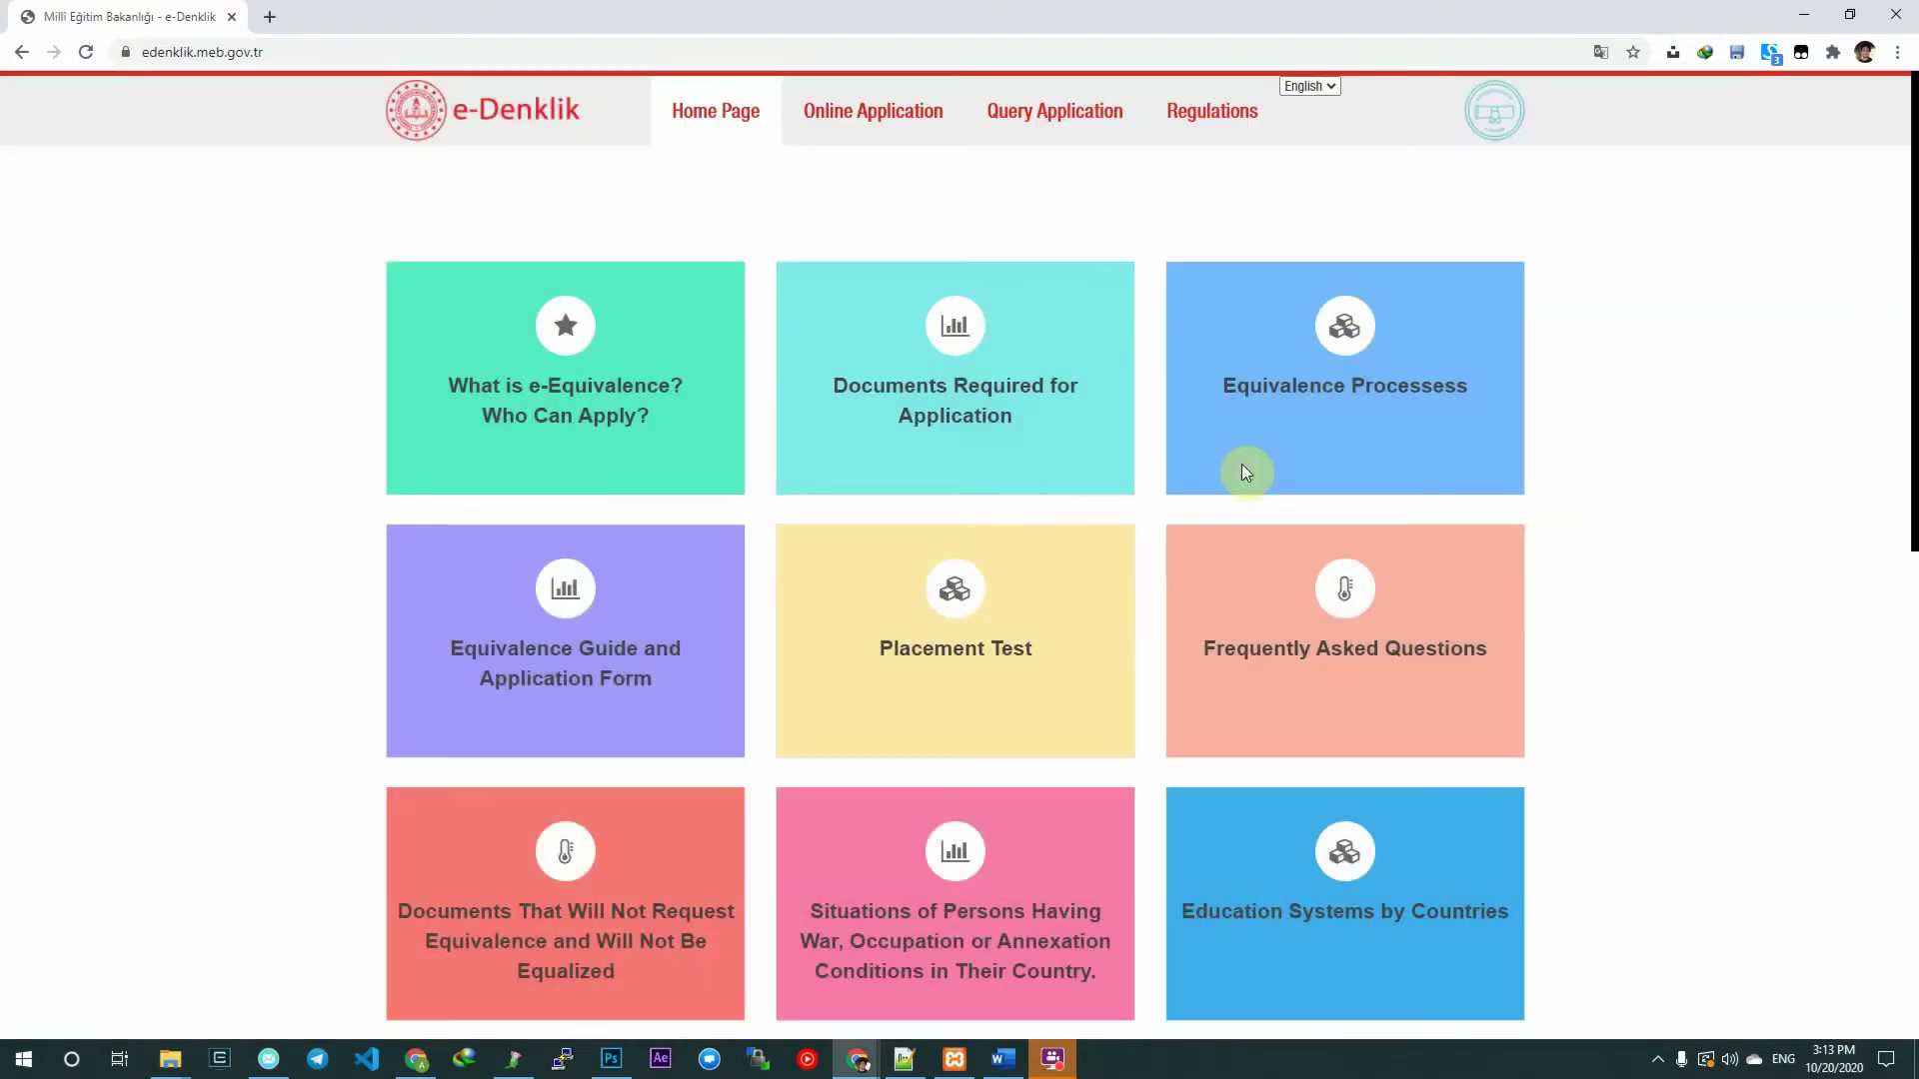
pyautogui.scroll(-2, 858, 515)
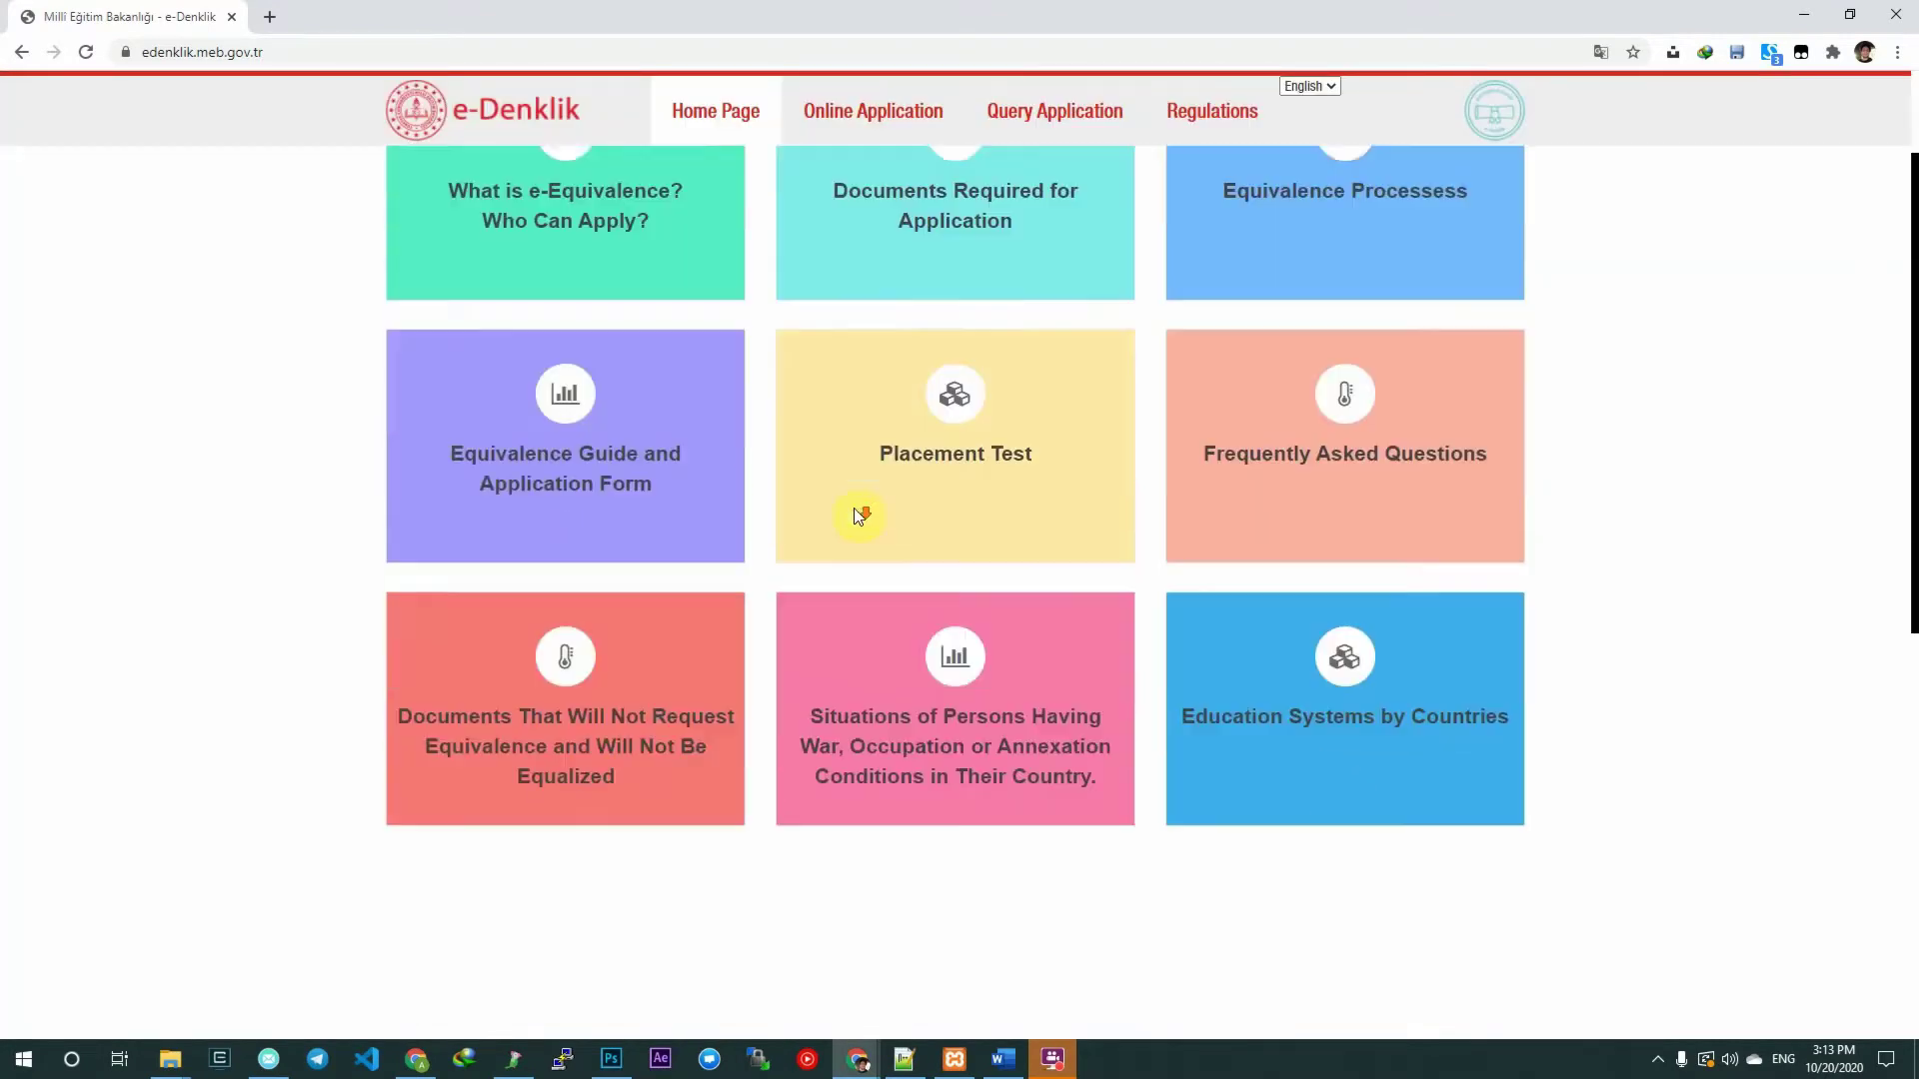
pyautogui.scroll(-1, 857, 515)
pyautogui.scroll(3, 1504, 677)
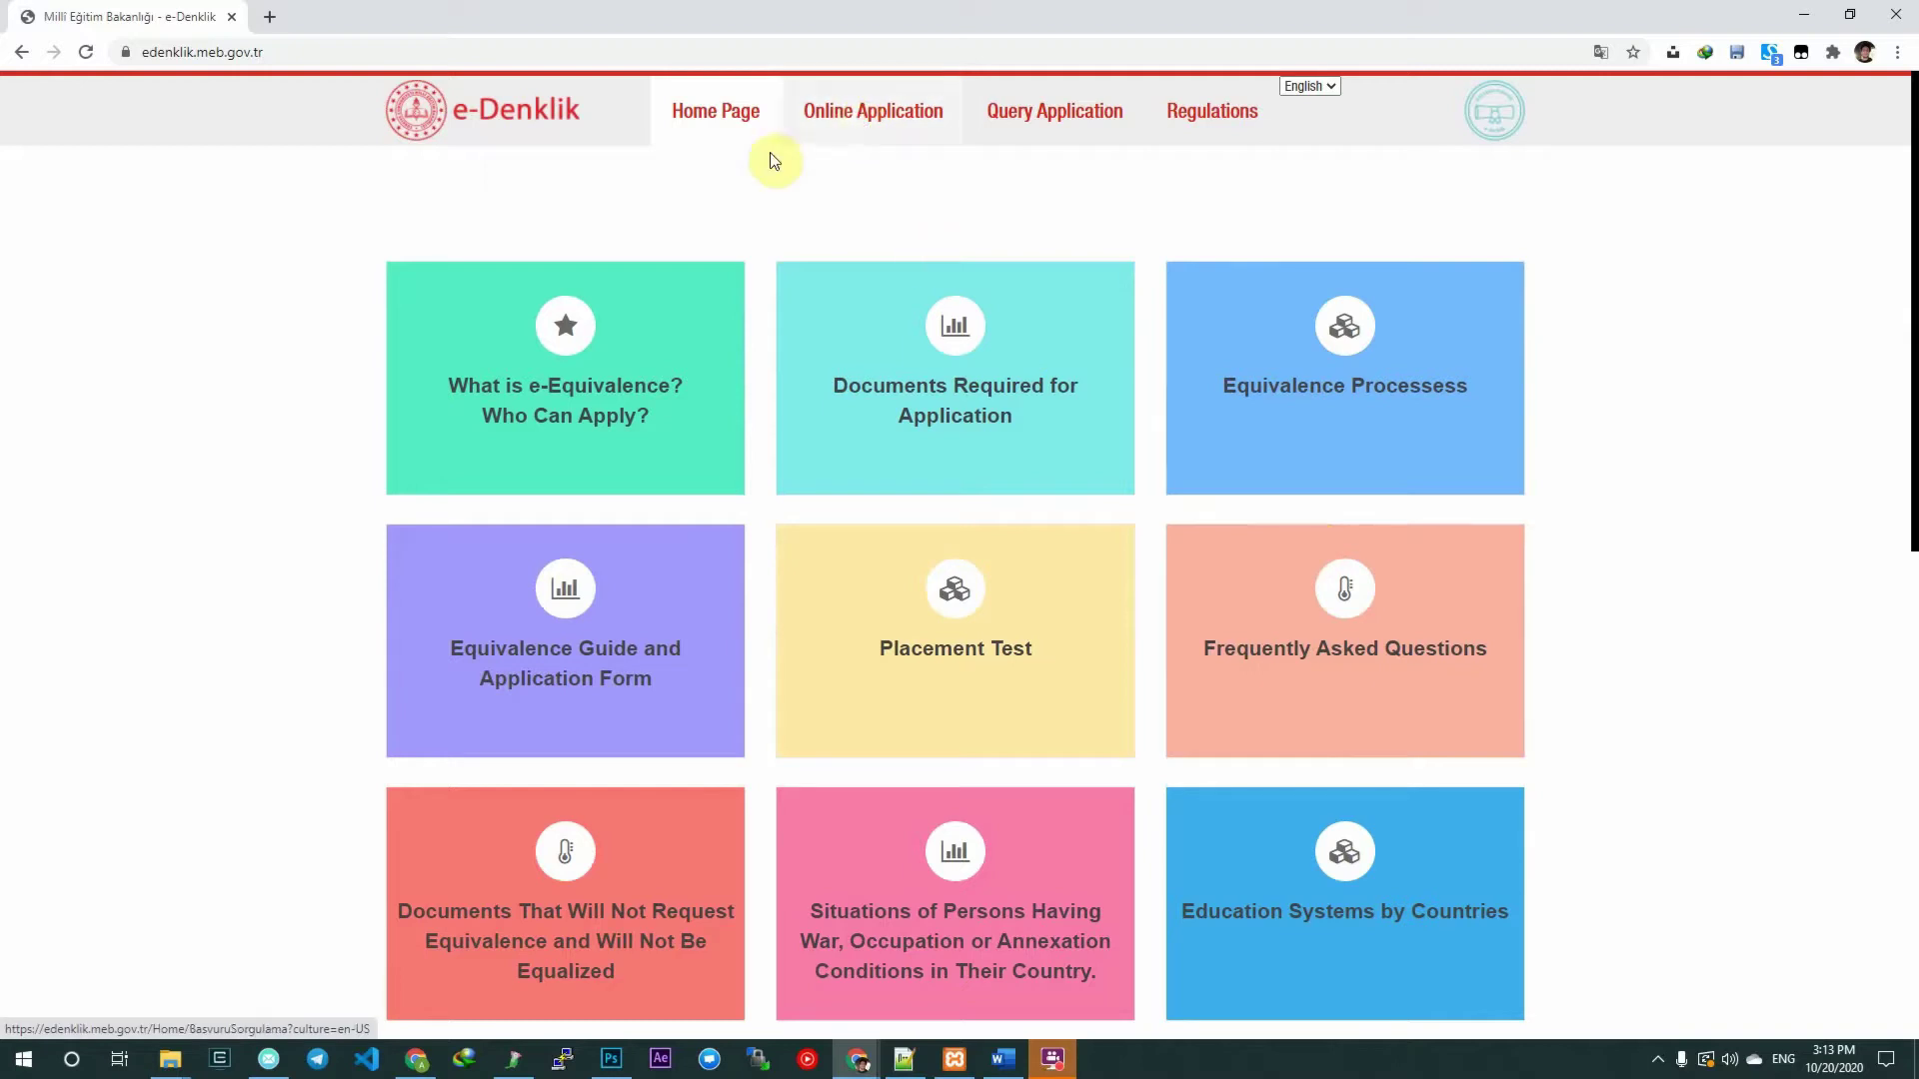
pyautogui.click(846, 110)
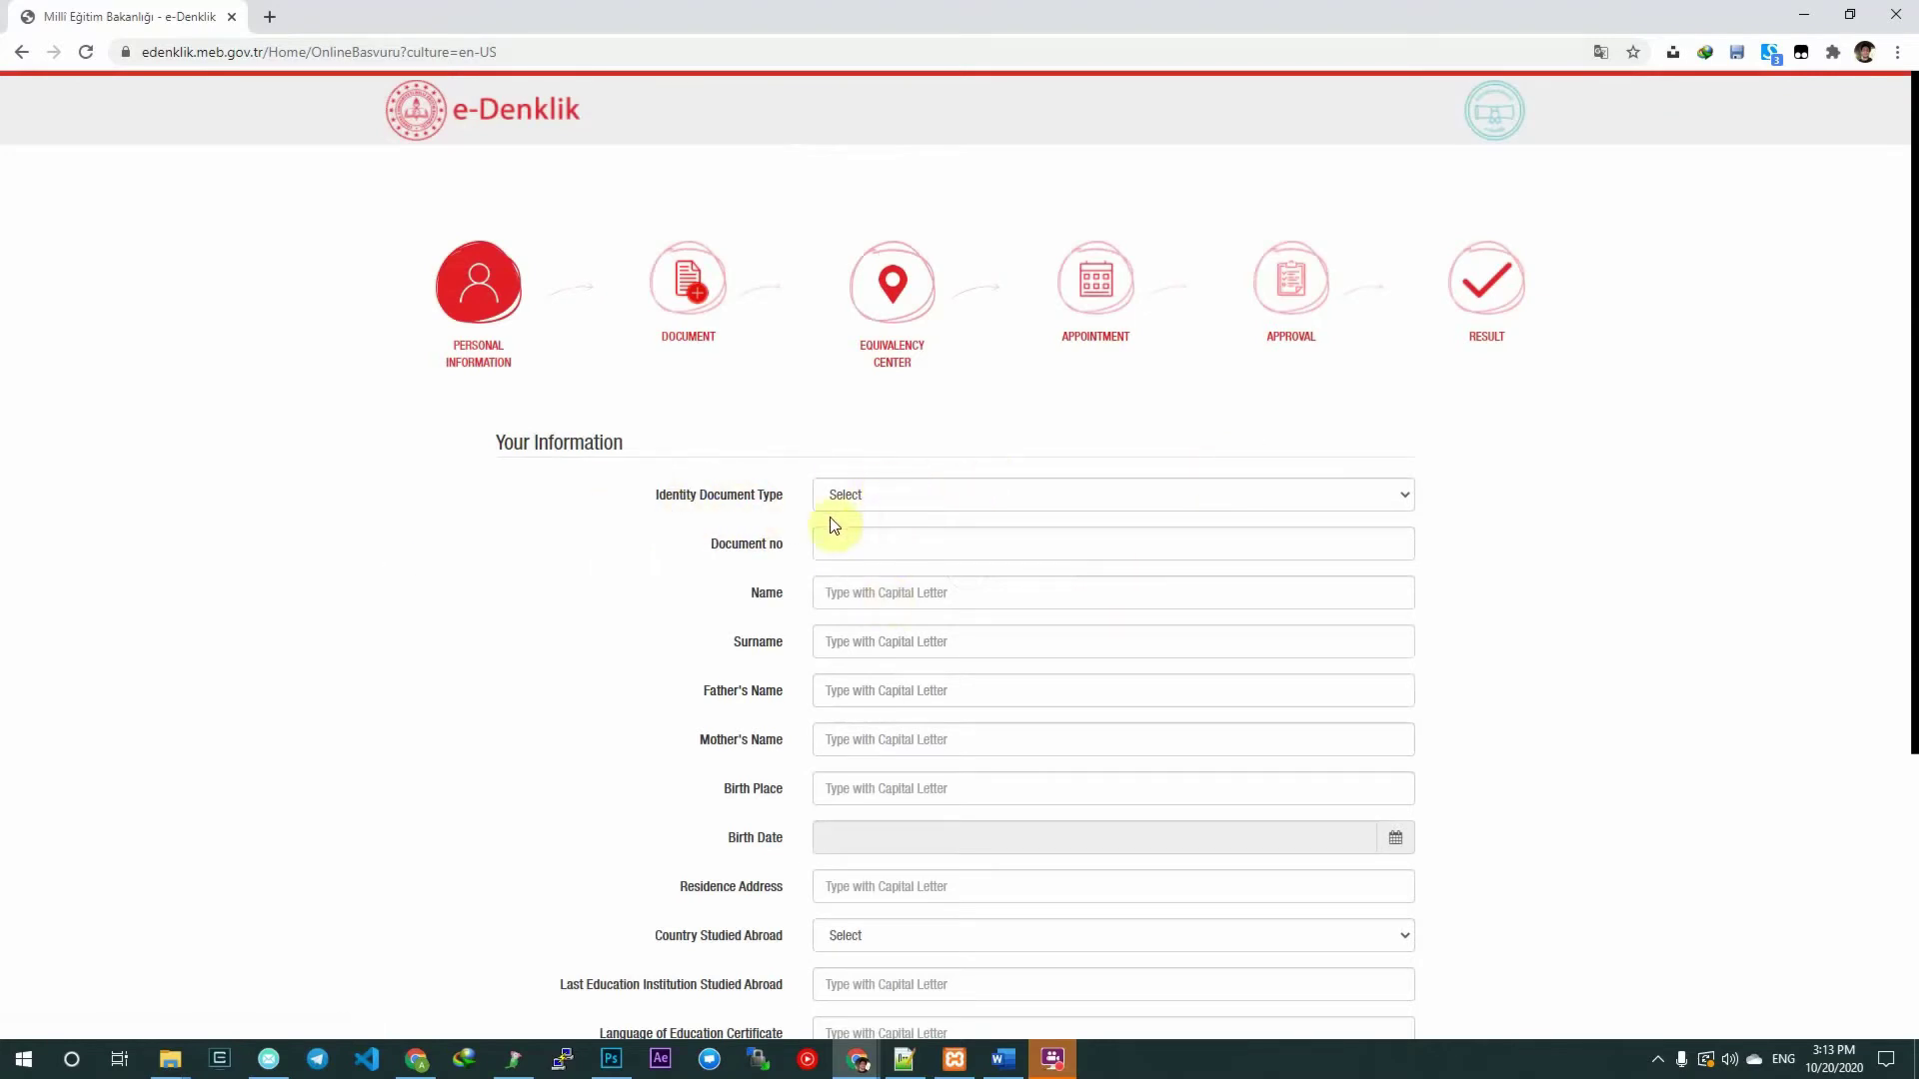
# Choose Pasaport as the identity document type and enter the passport number.
pyautogui.click(930, 497)
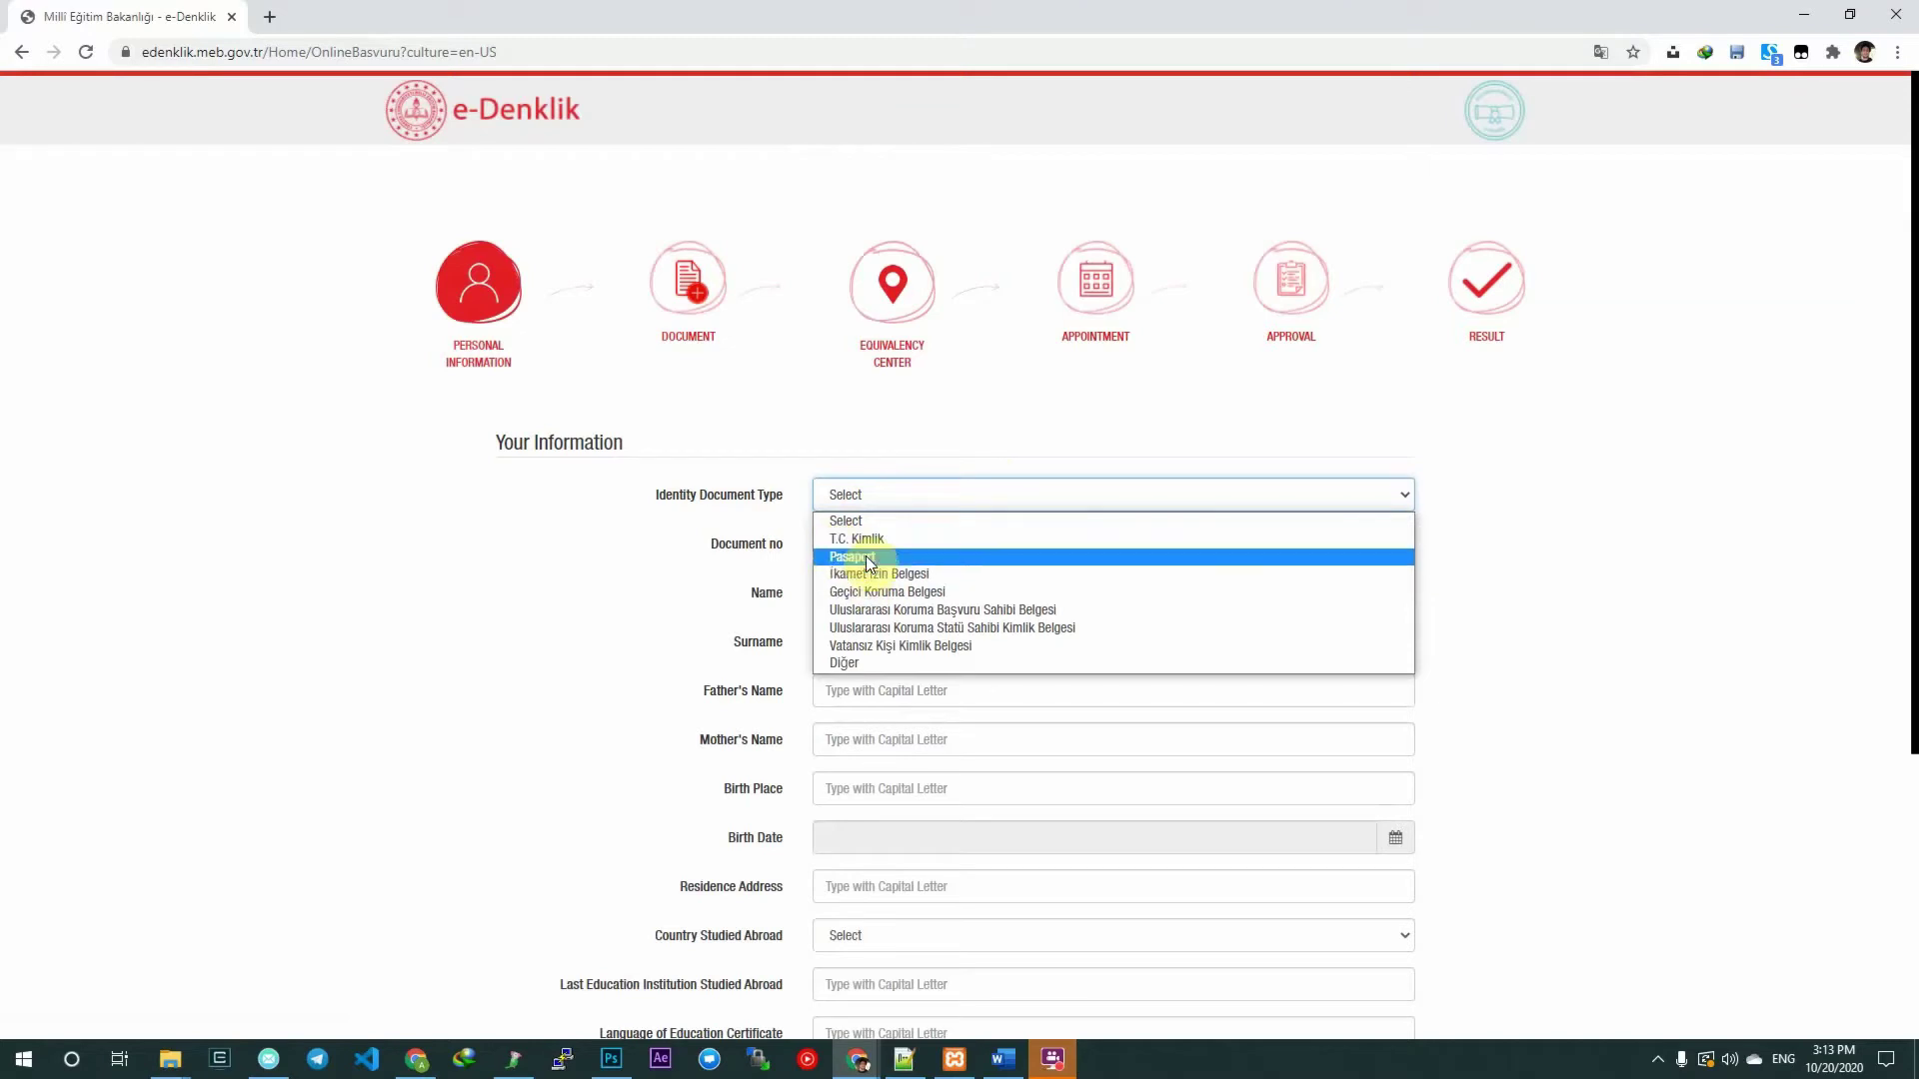
pyautogui.click(869, 558)
pyautogui.click(824, 533)
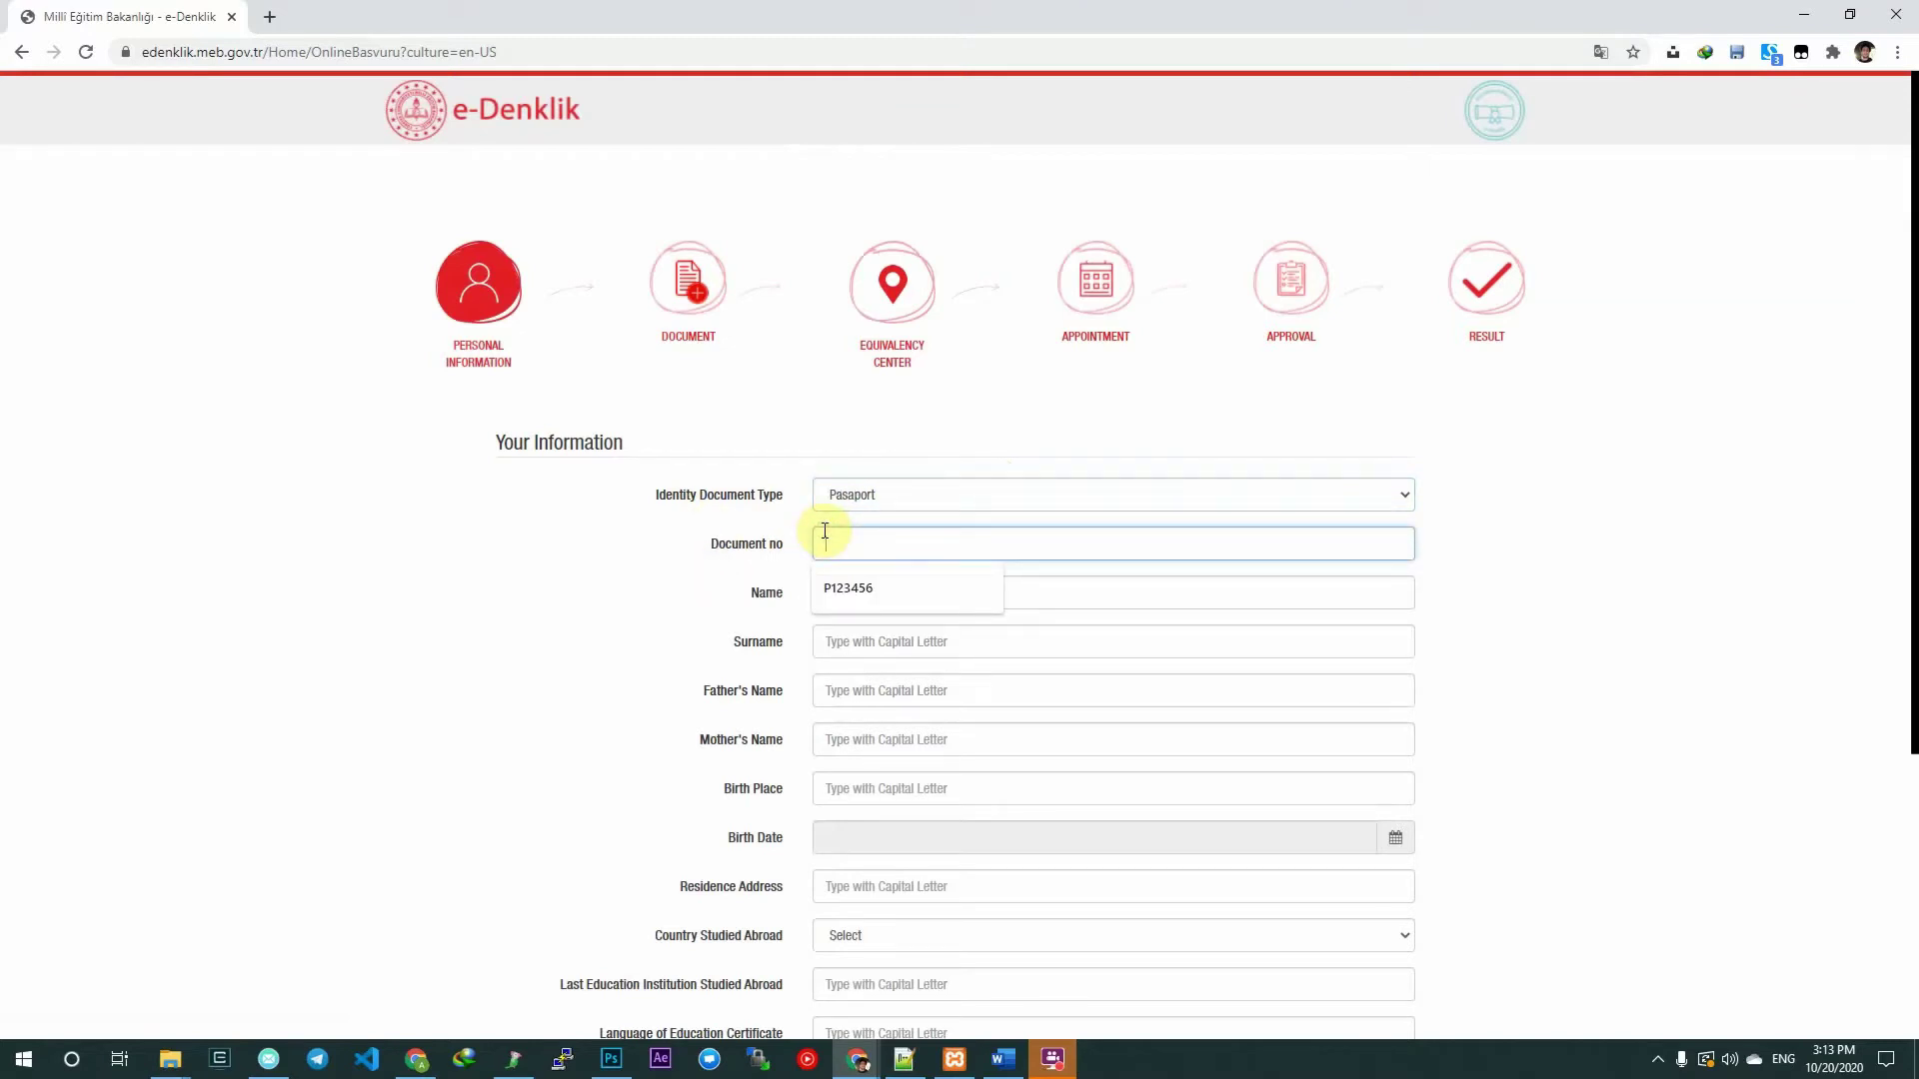
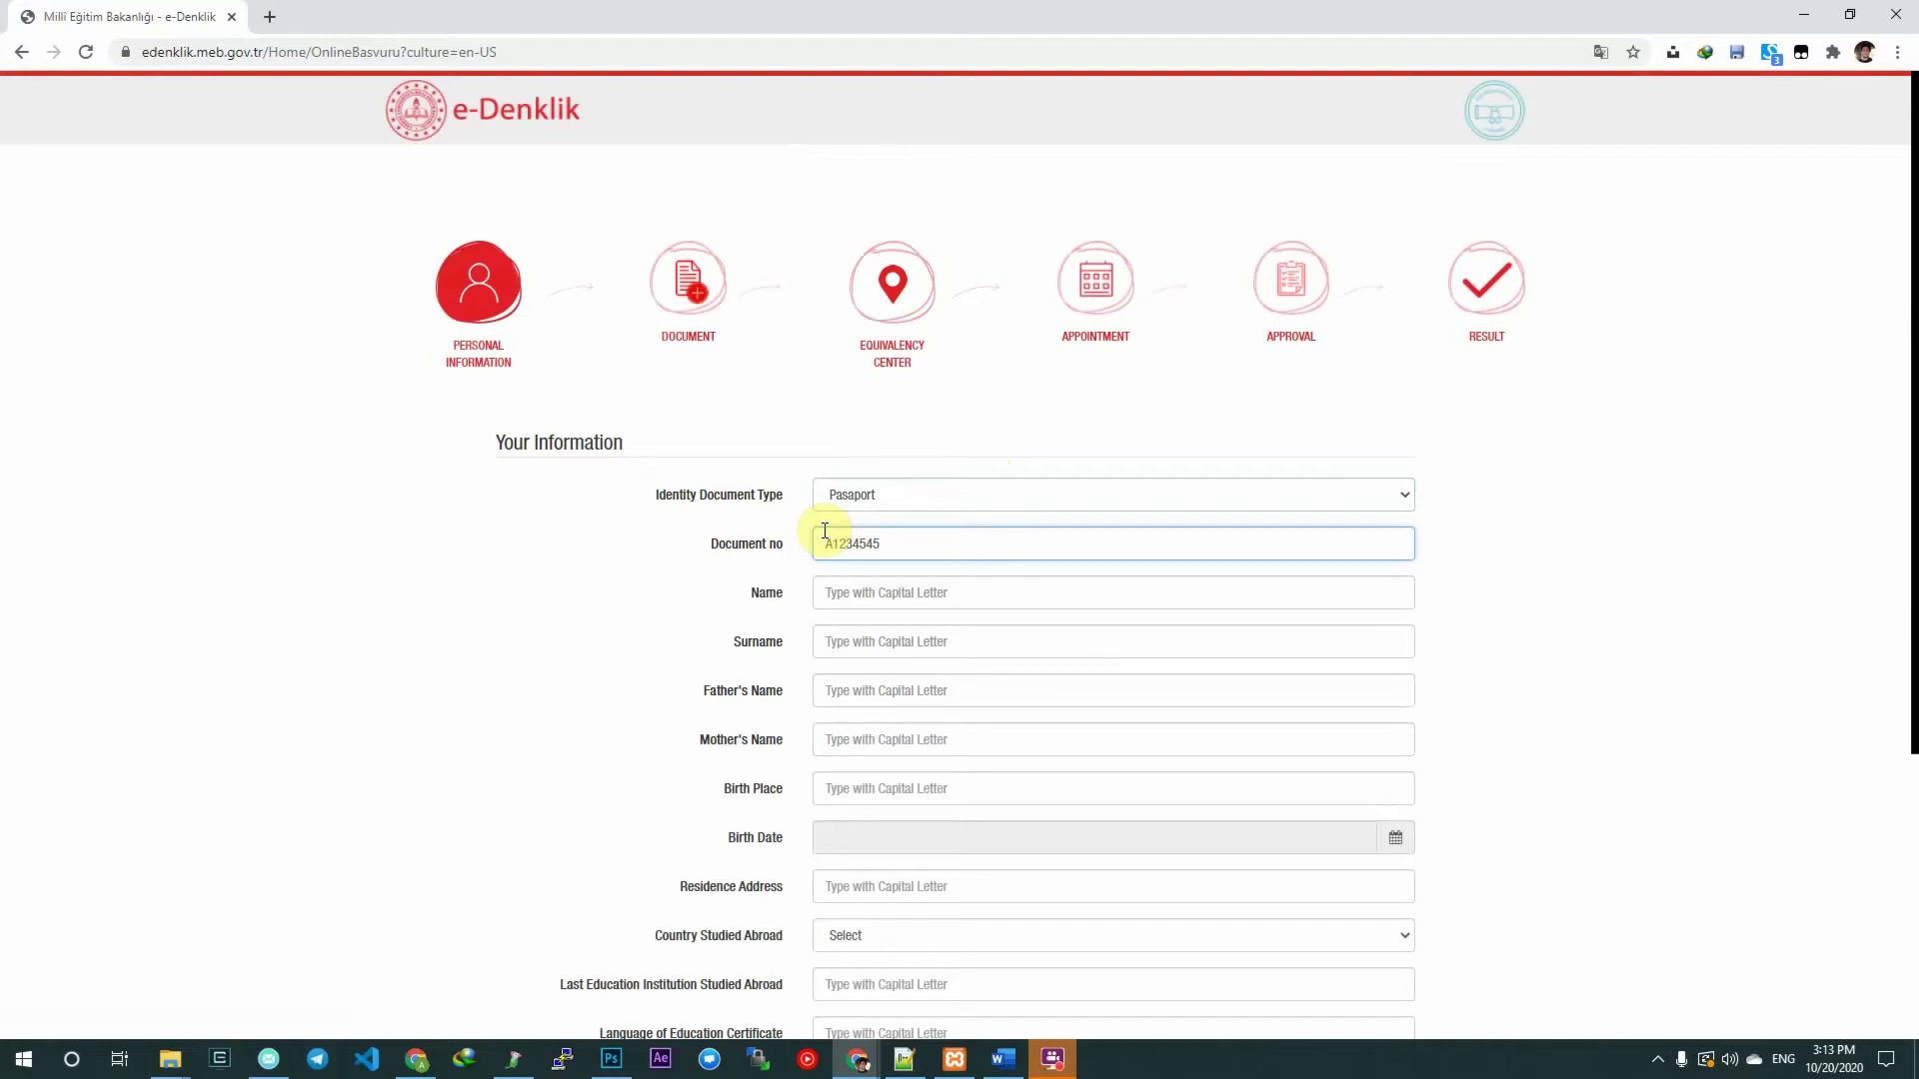
# Enter the applicant's first name and surname.
pyautogui.click(920, 599)
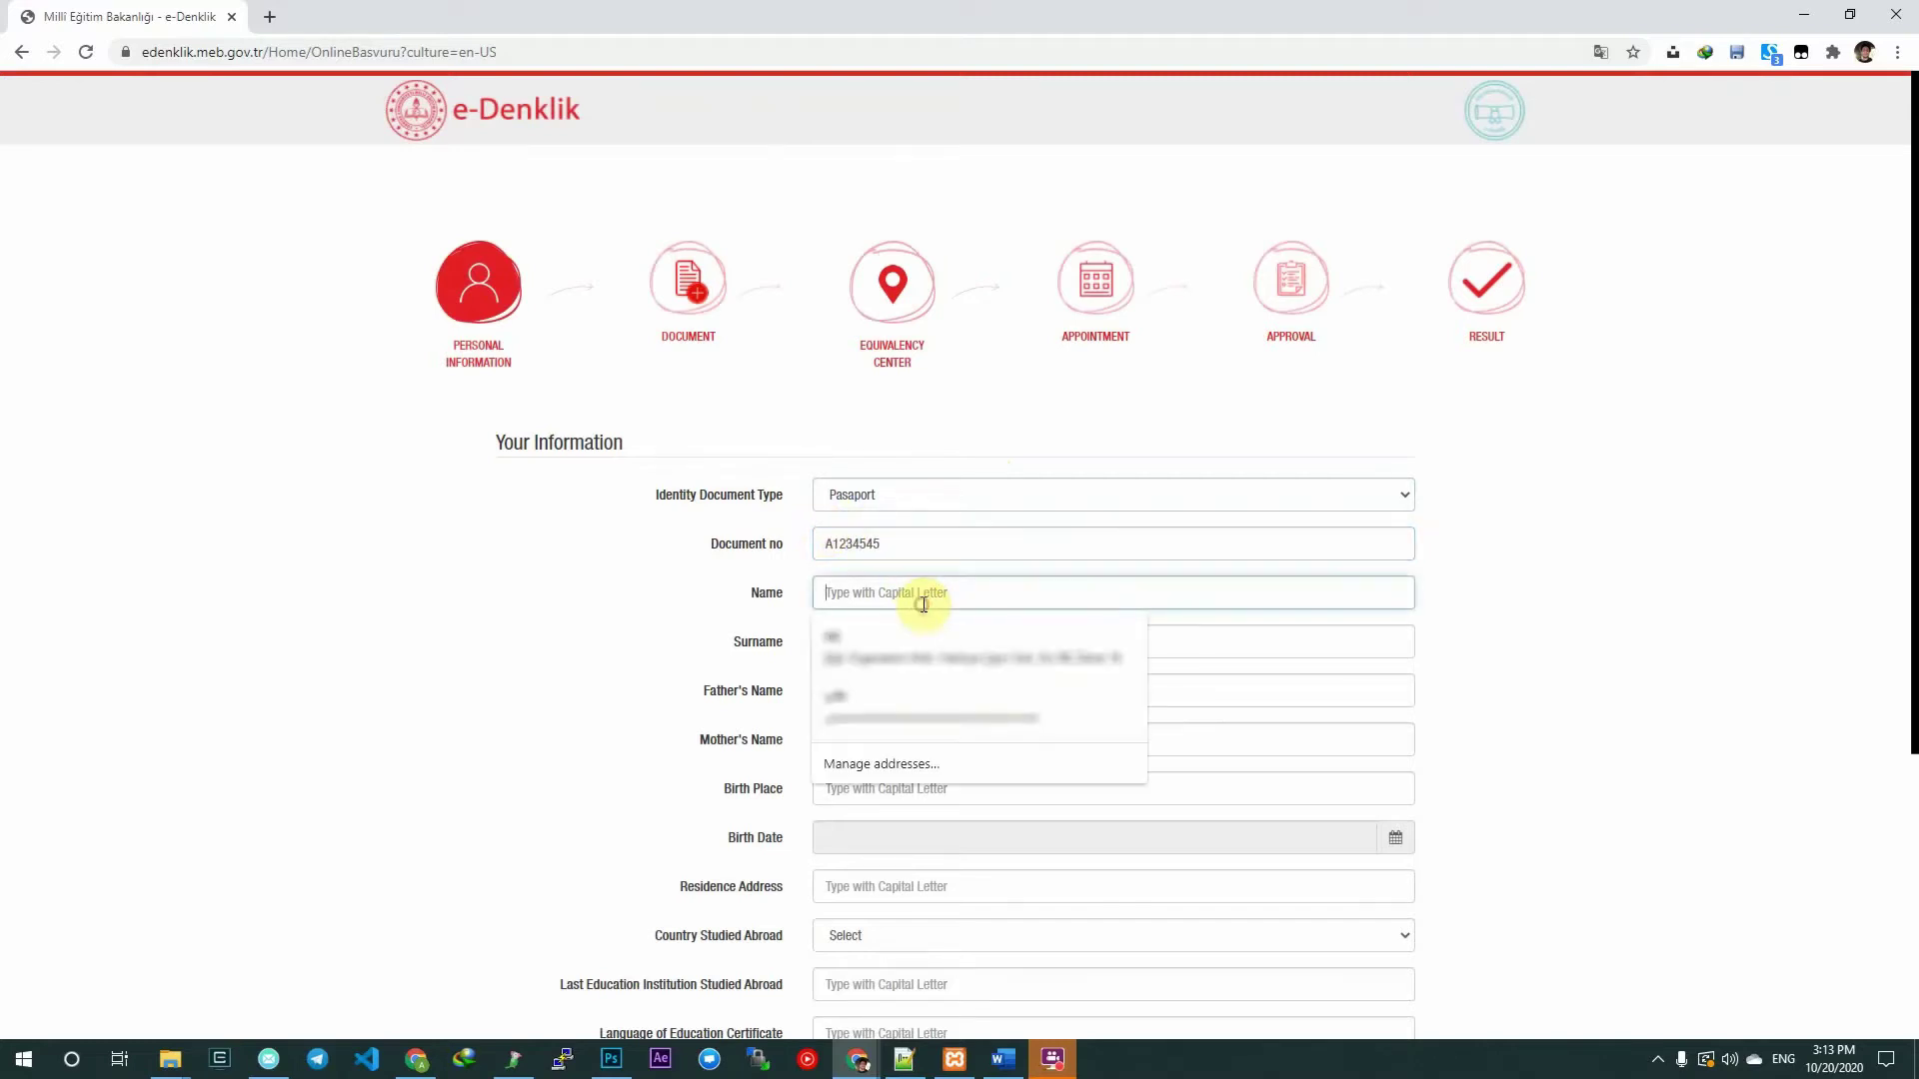
pyautogui.press('Escape')
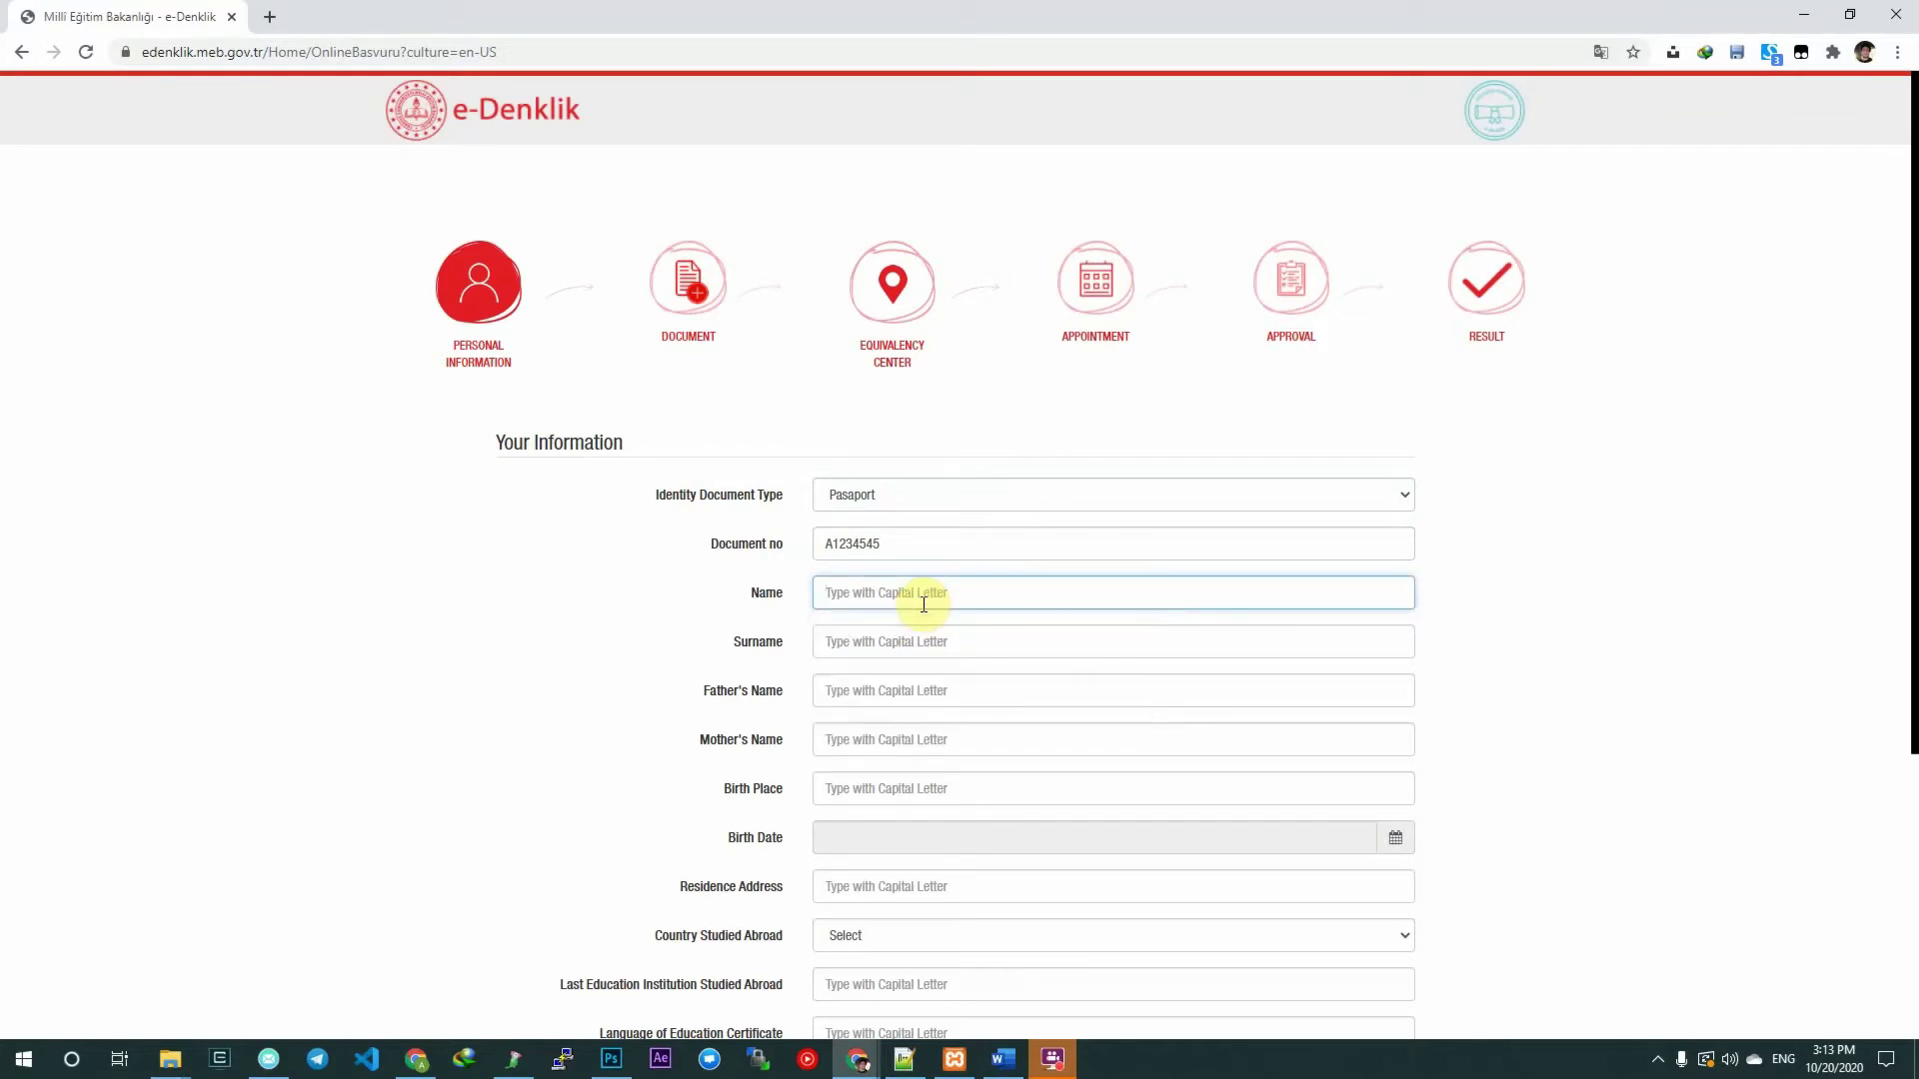
pyautogui.write('A')
pyautogui.press('BackSpace')
pyautogui.write('JANE')
pyautogui.click(900, 648)
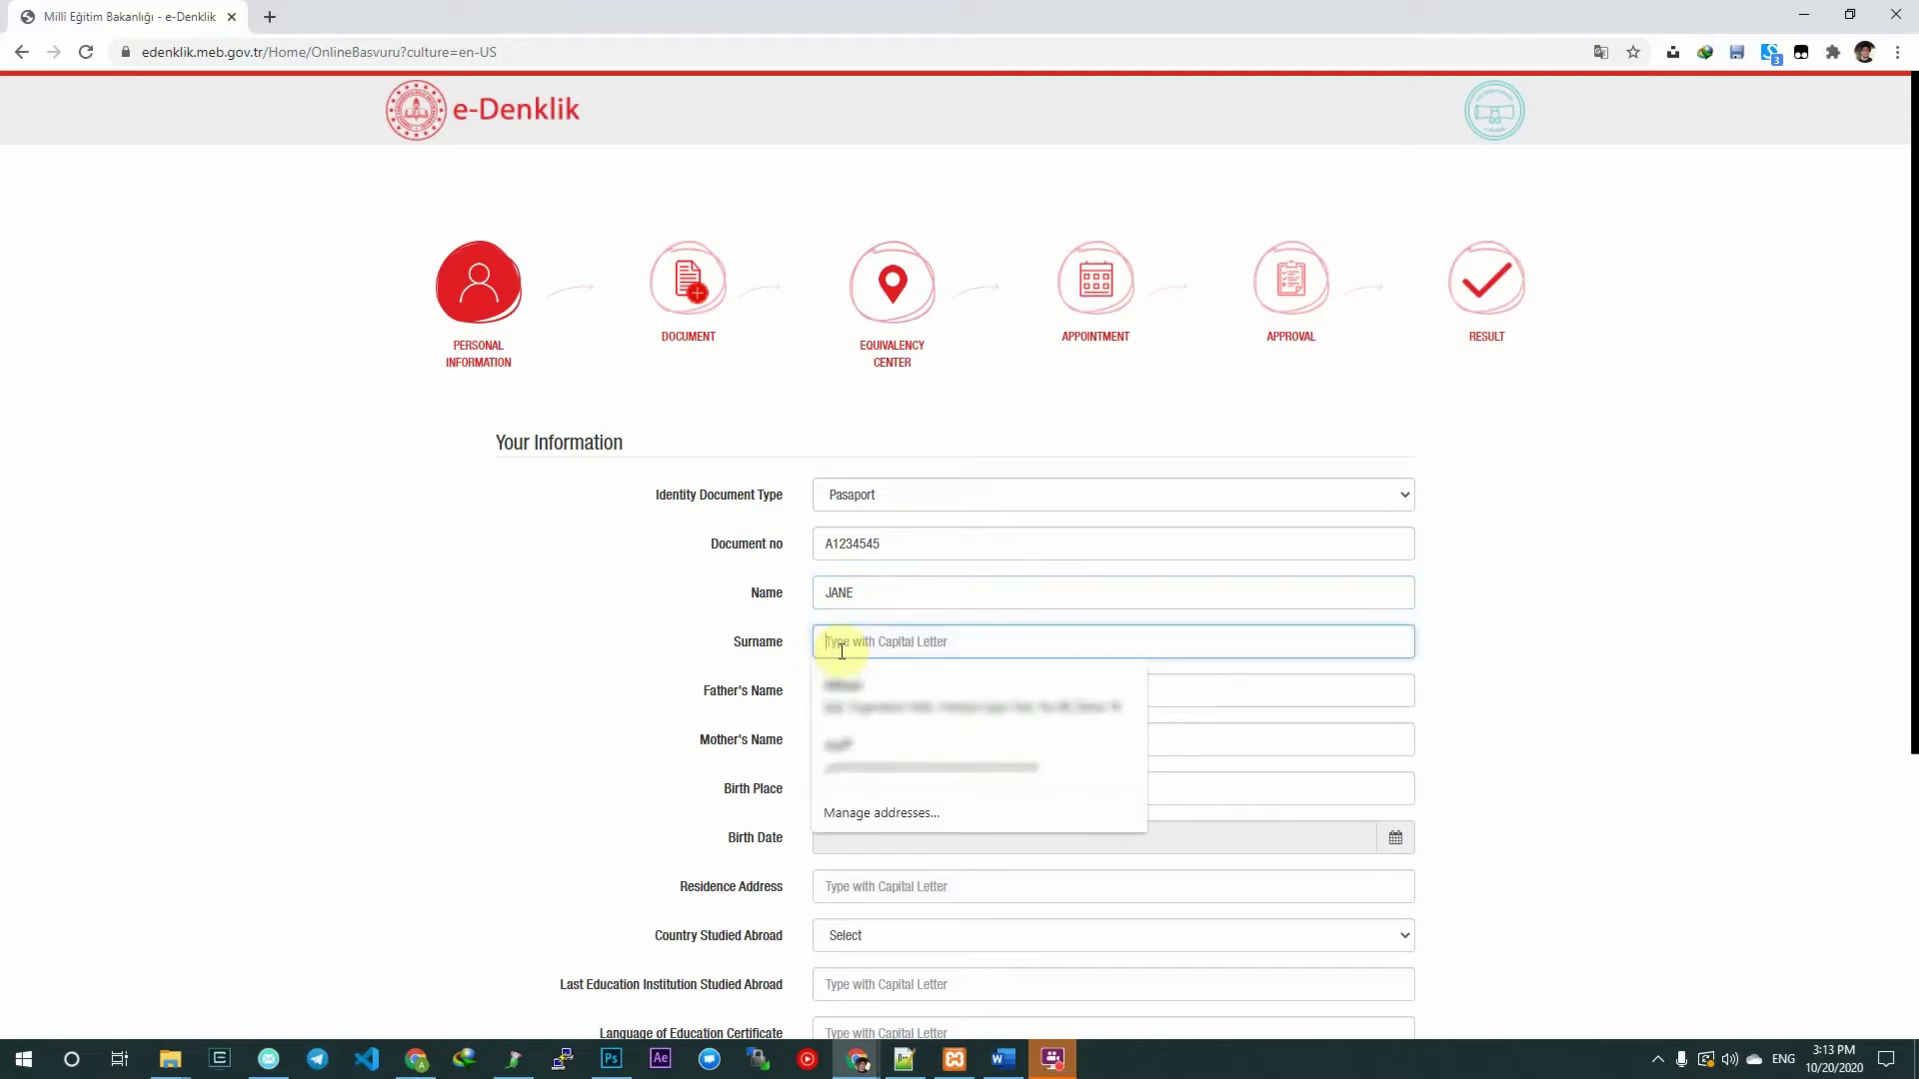
pyautogui.press('Escape')
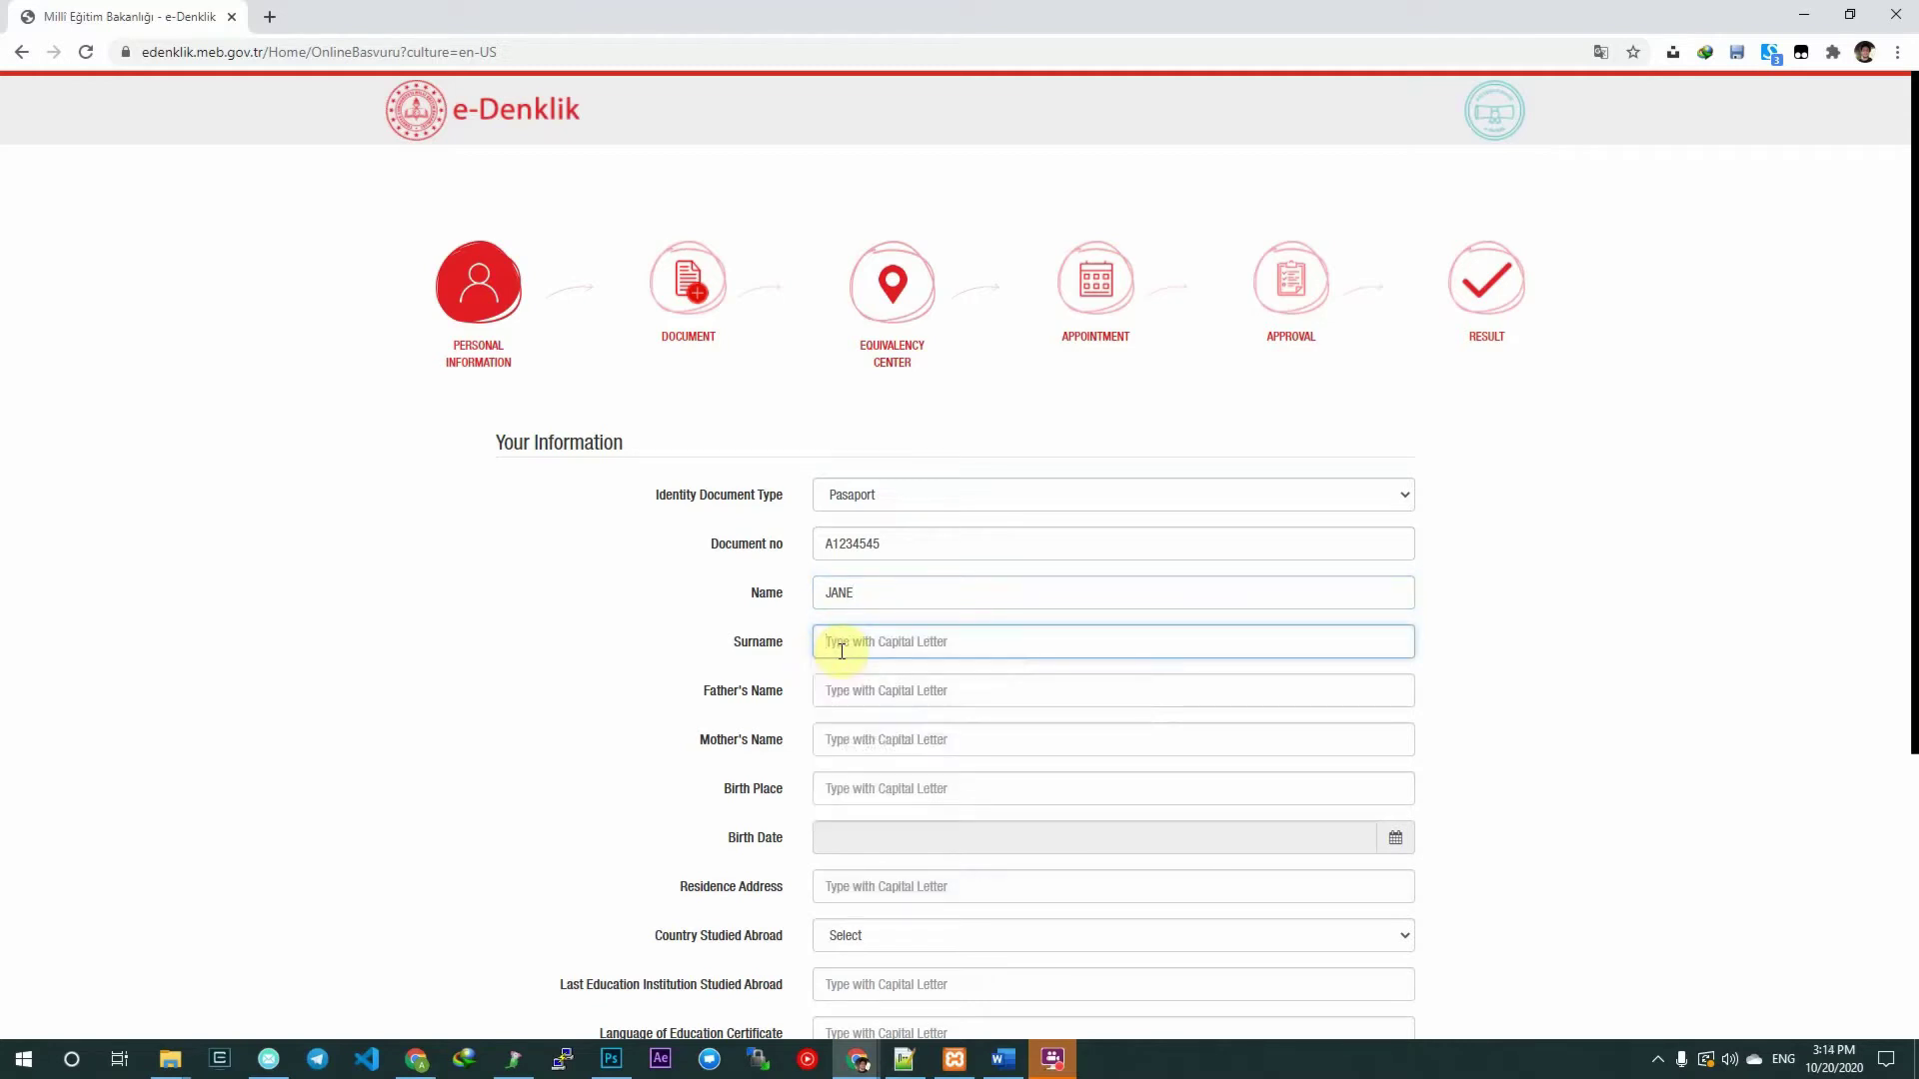
pyautogui.write('AUSTIN')
# Fill in the father's and mother's names and birth place ISTANBUL.
pyautogui.click(861, 696)
pyautogui.write('W')
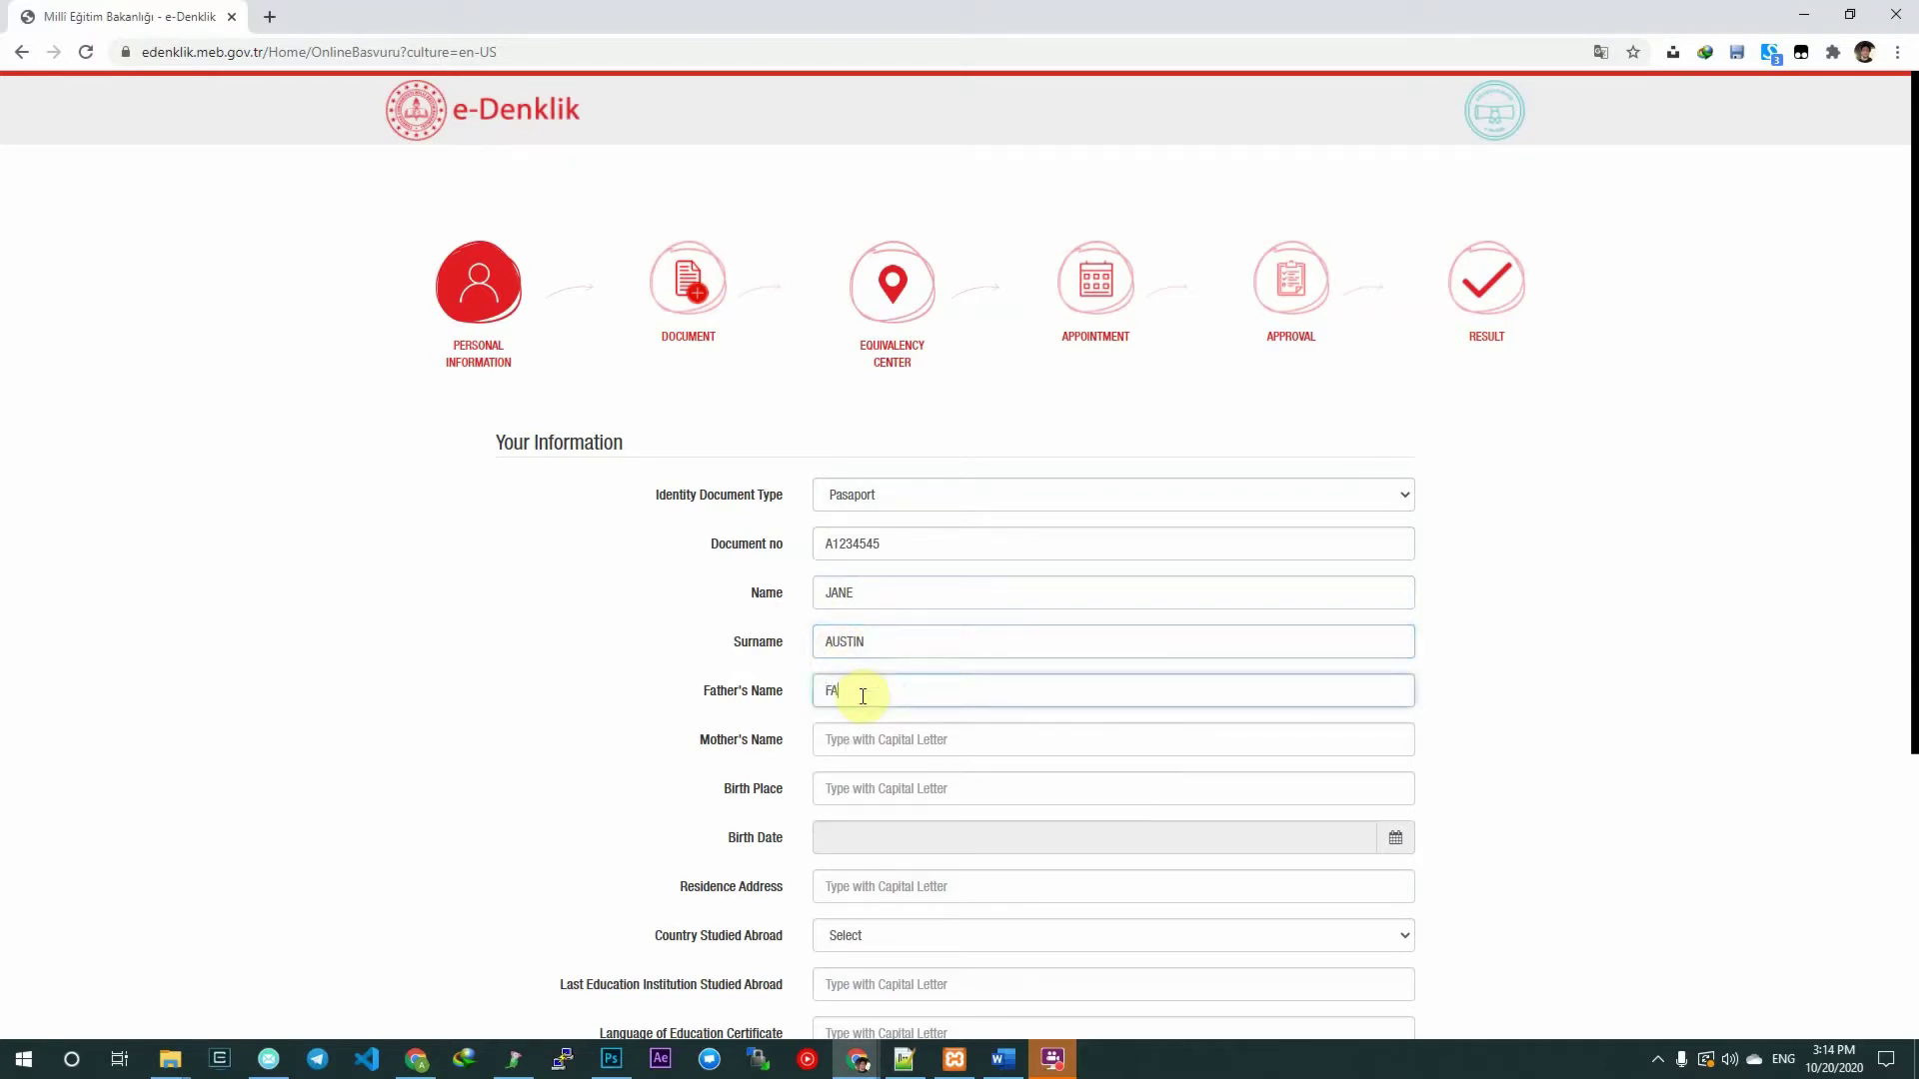
pyautogui.press('BackSpace')
pyautogui.write('JANEFATHER')
pyautogui.click(889, 745)
pyautogui.write('JAN')
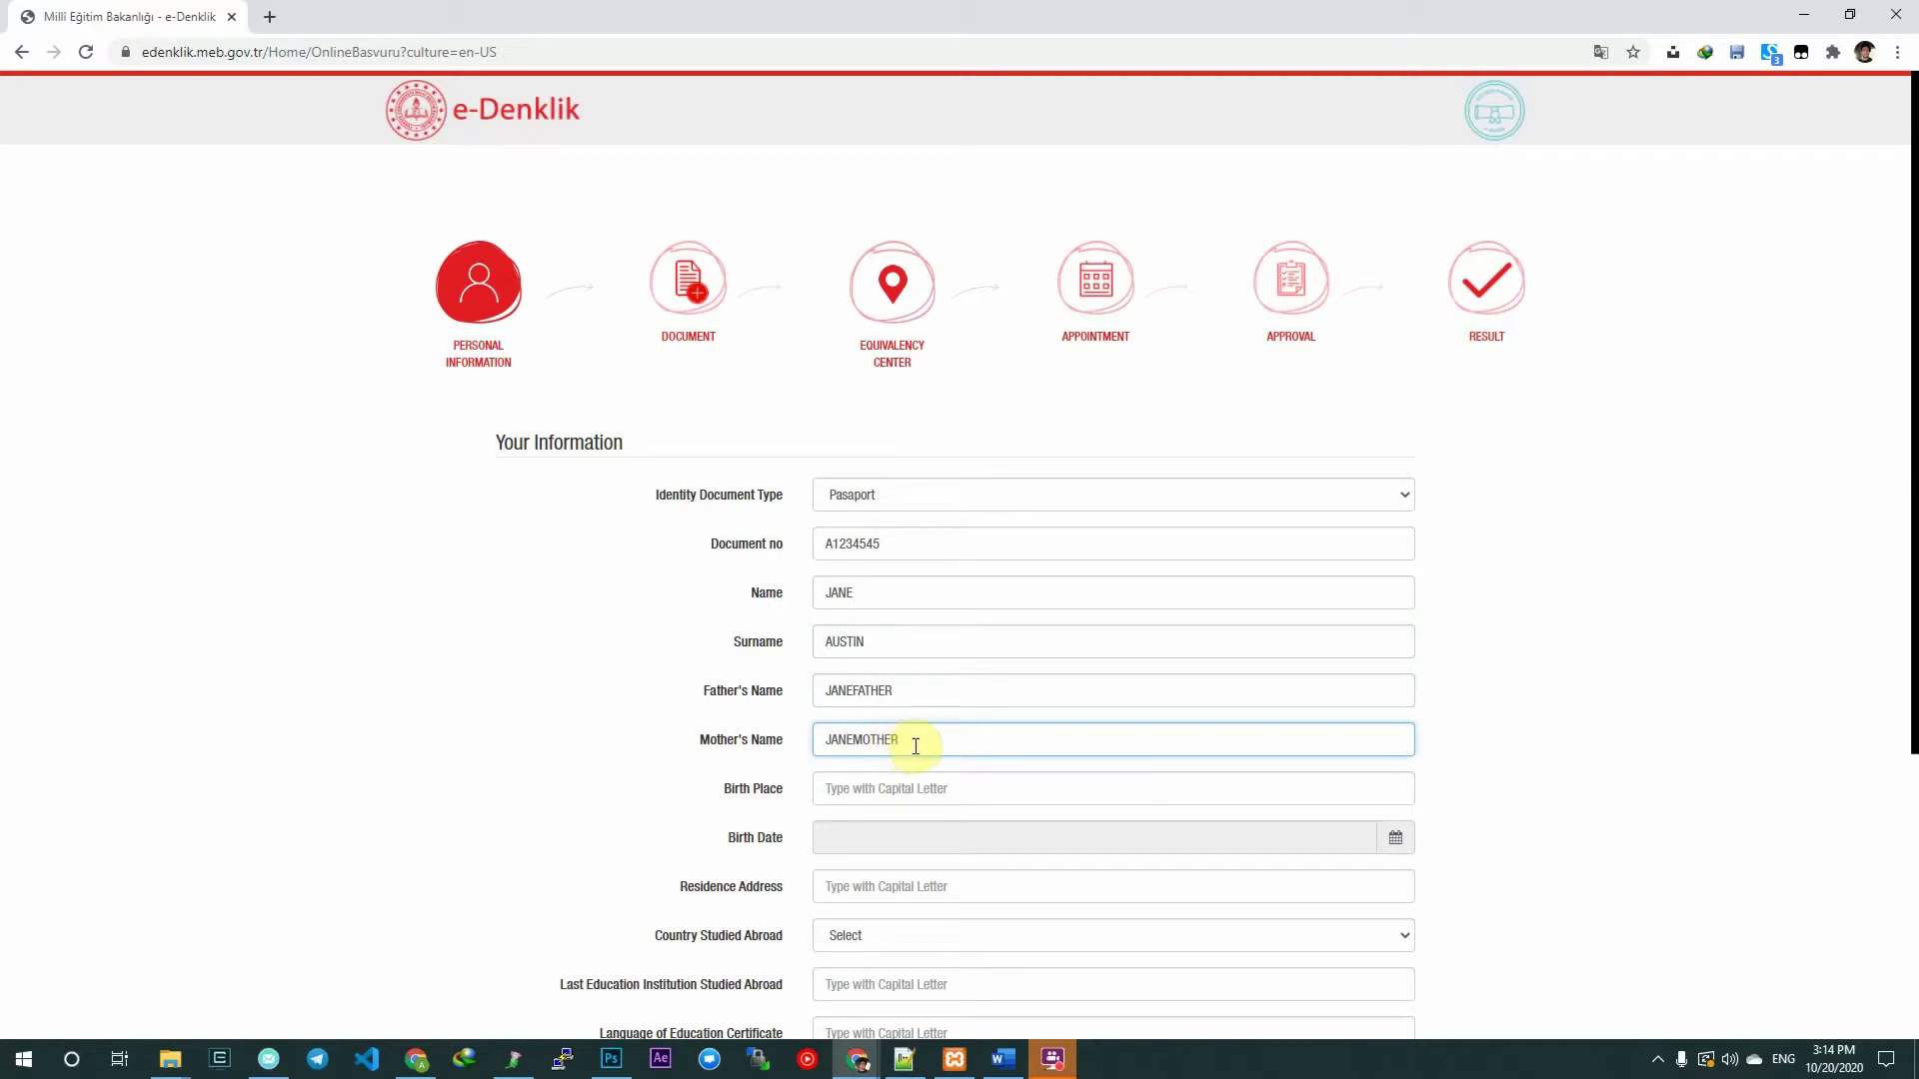
pyautogui.click(918, 796)
pyautogui.write('ISTANBUL')
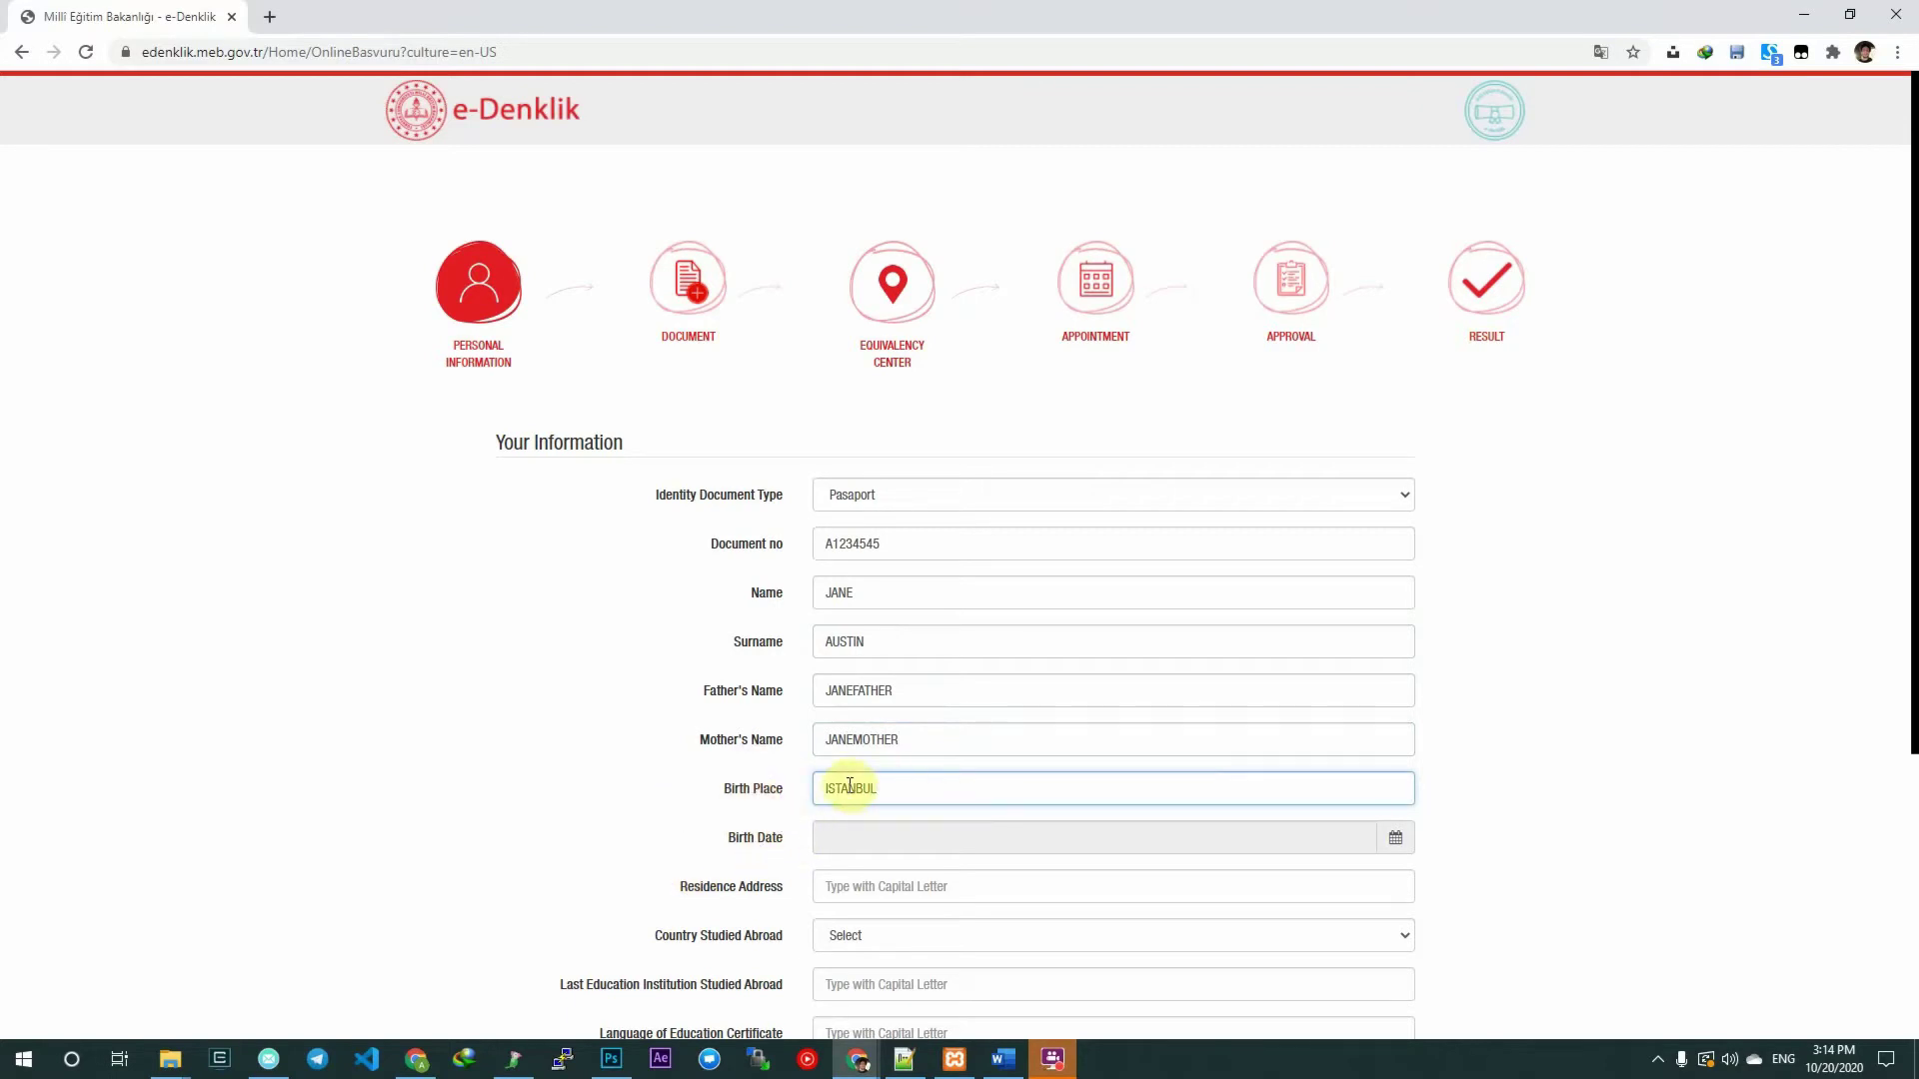
pyautogui.scroll(-2, 857, 785)
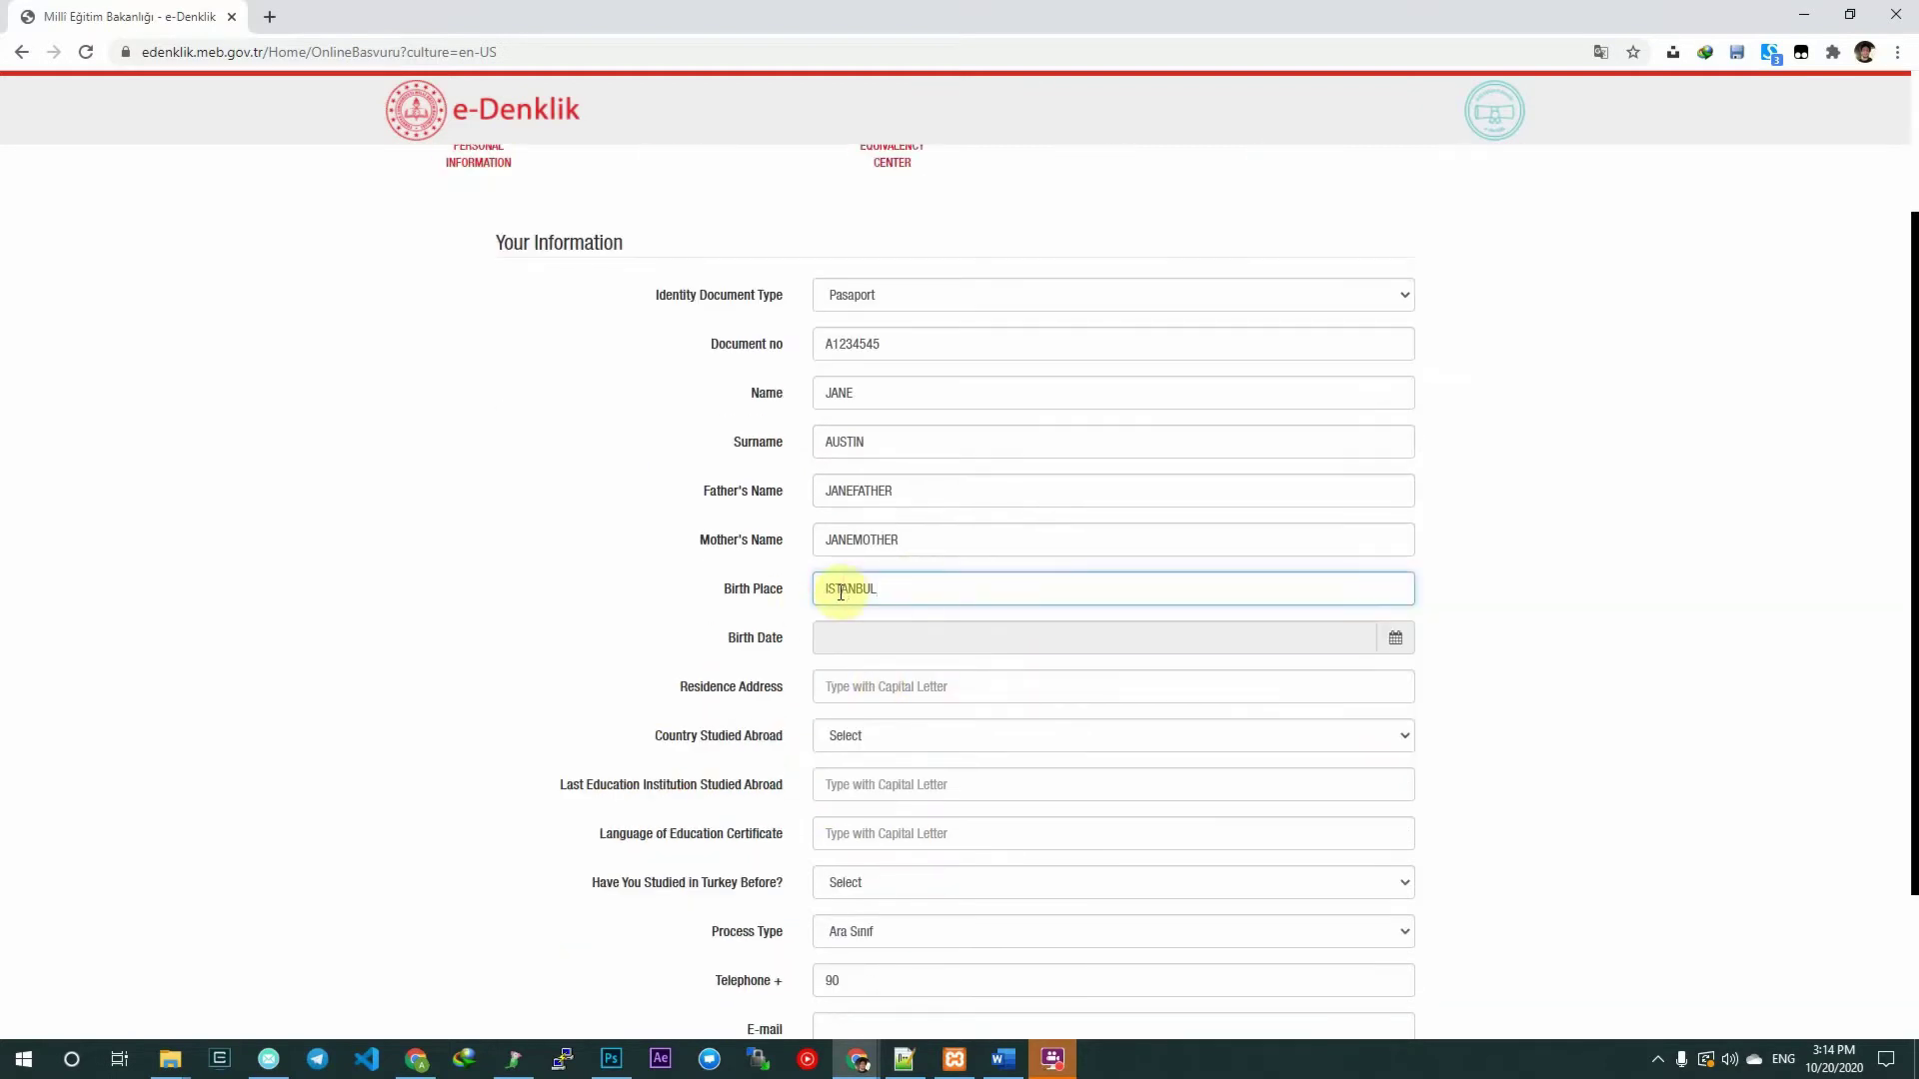
# Set the birth date to 01/01/2002 using the calendar.
pyautogui.click(868, 644)
pyautogui.click(920, 395)
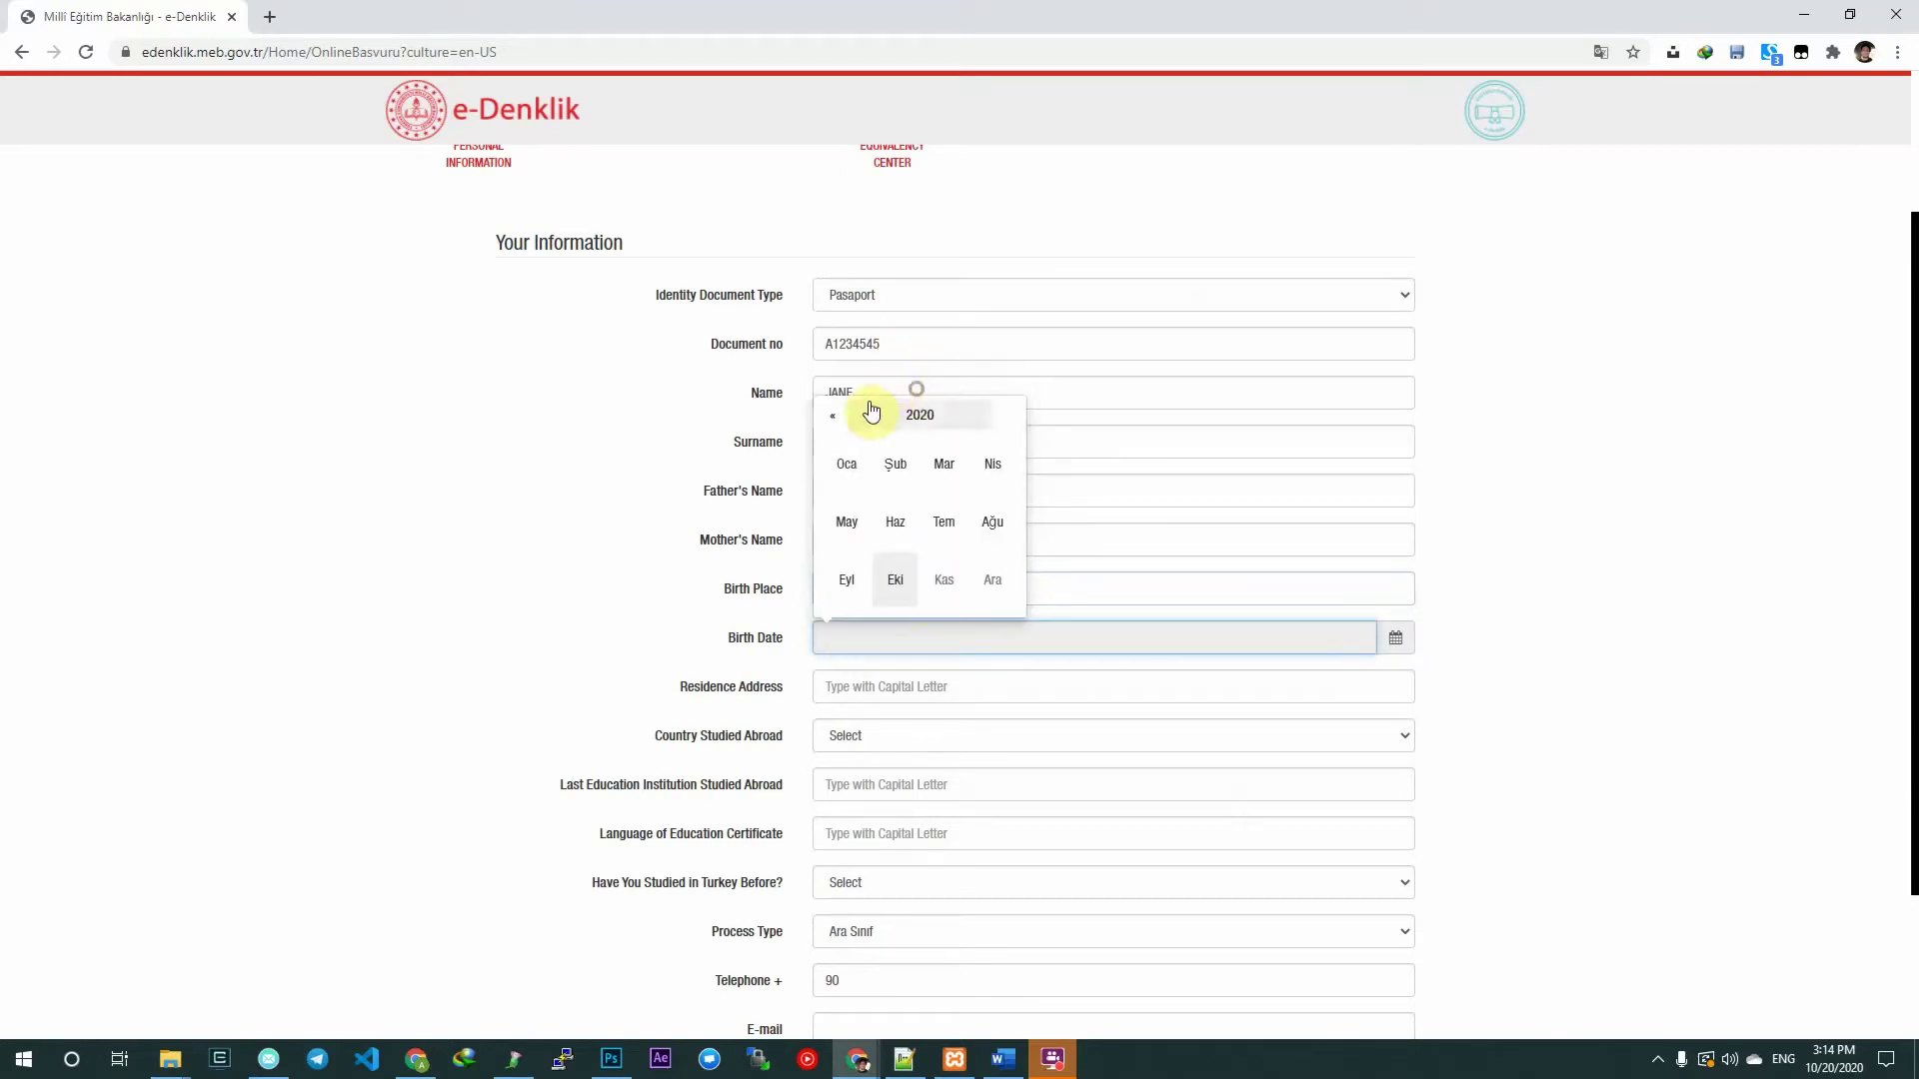
pyautogui.click(826, 416)
pyautogui.click(824, 416)
pyautogui.click(824, 417)
pyautogui.click(824, 417)
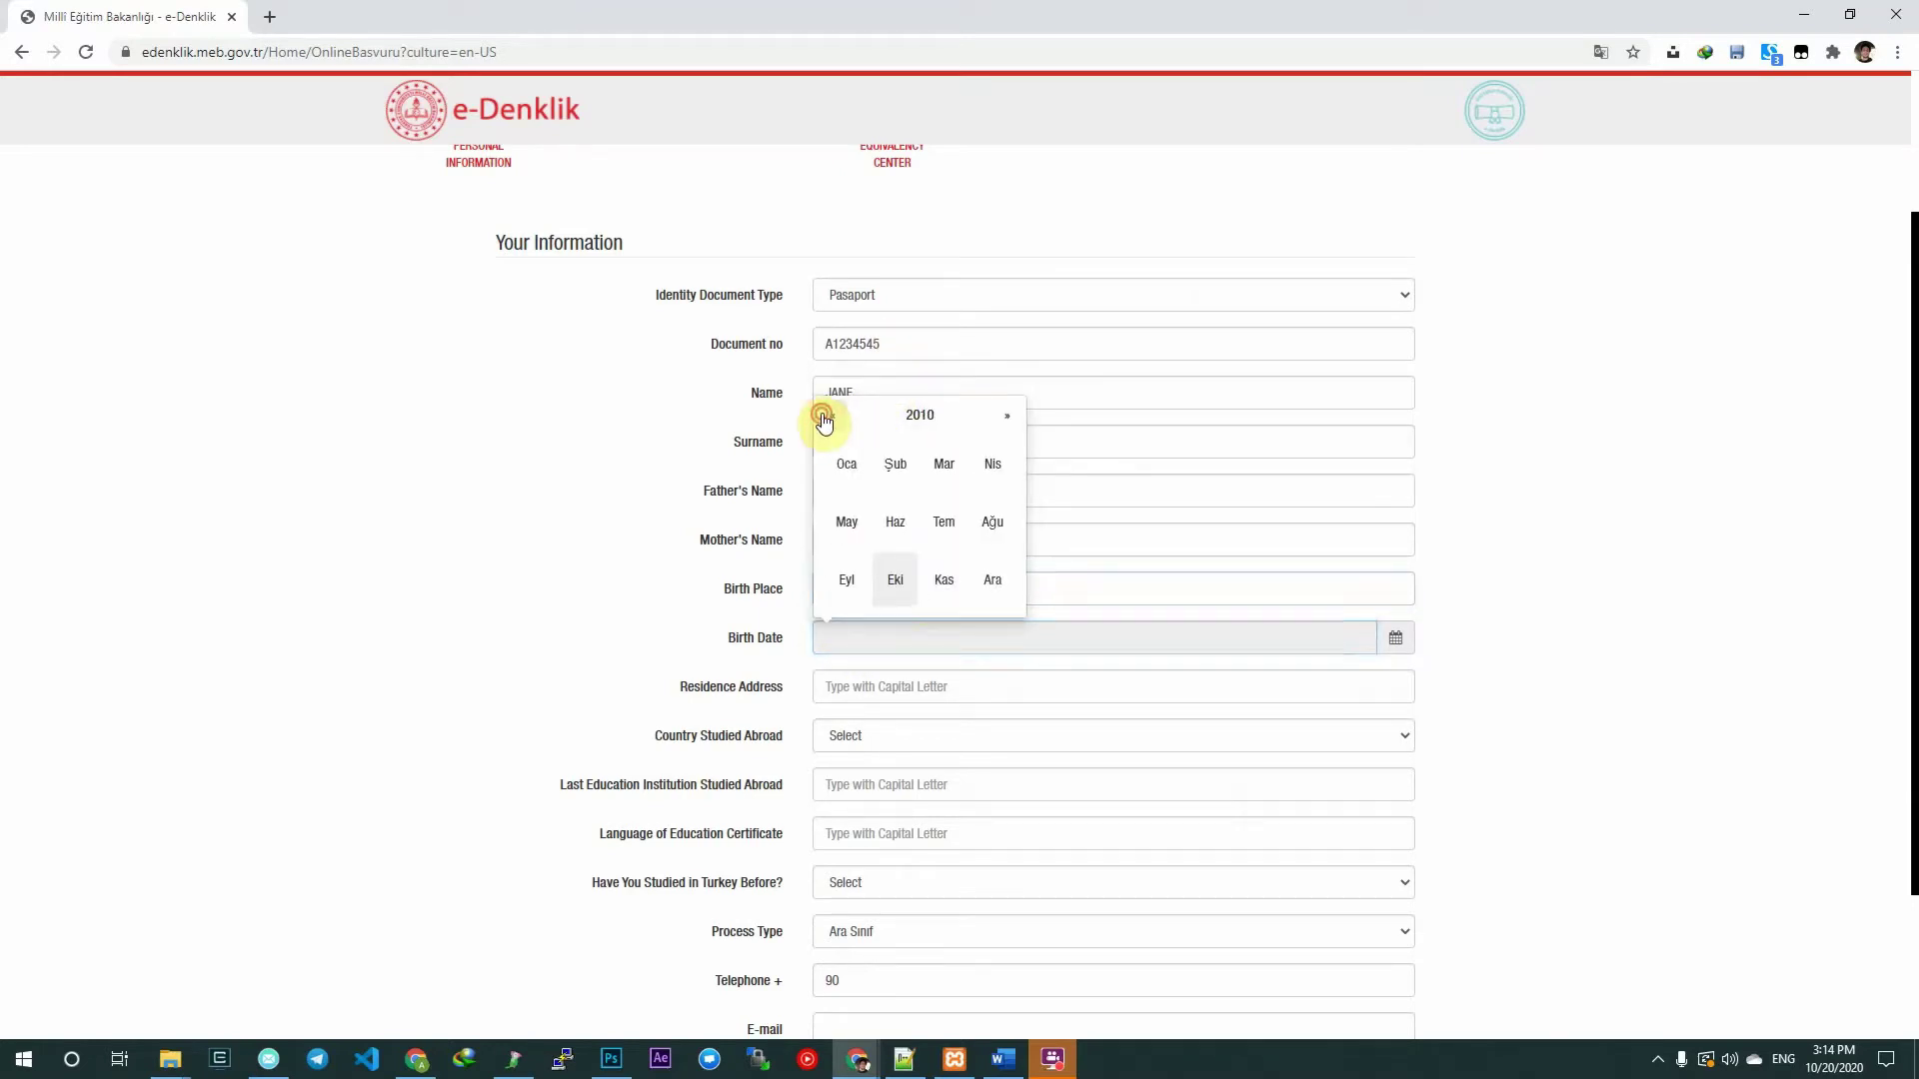
pyautogui.click(823, 417)
pyautogui.click(823, 417)
pyautogui.click(824, 417)
pyautogui.click(824, 417)
pyautogui.click(824, 417)
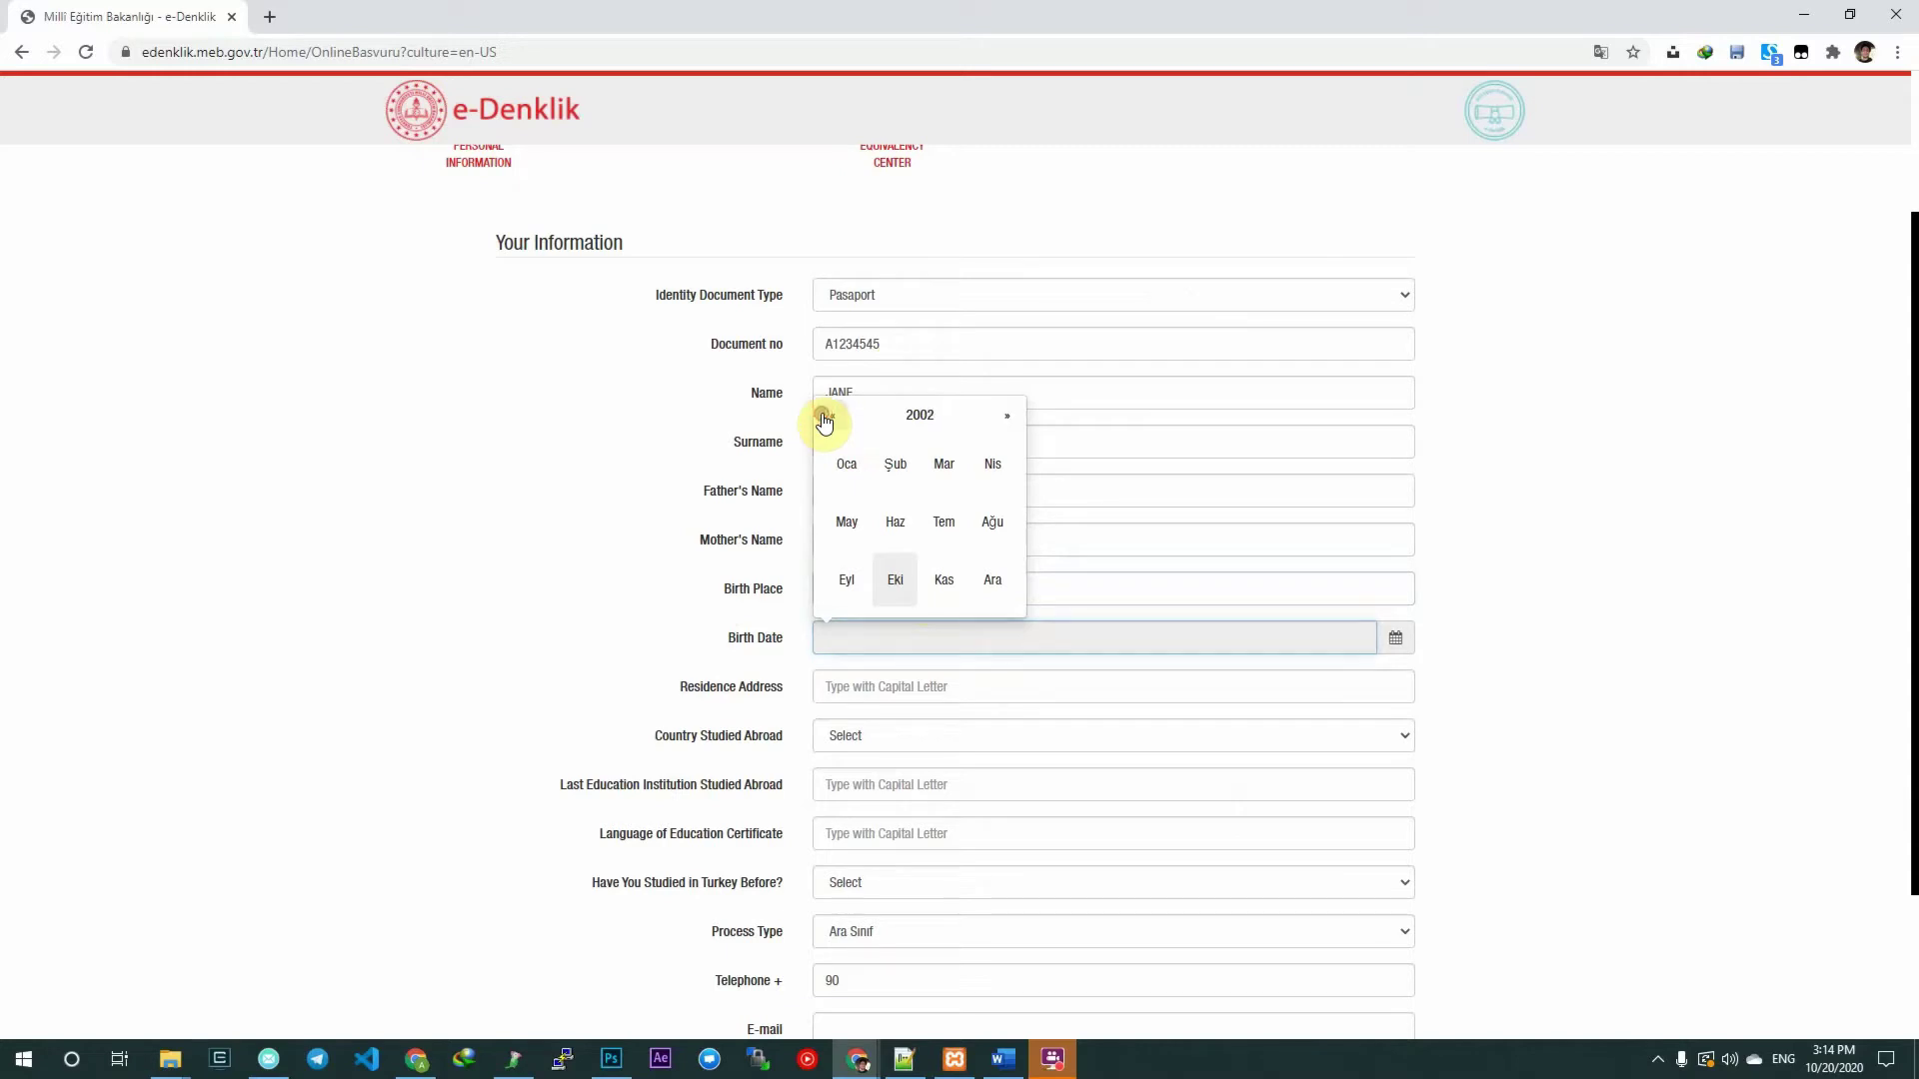
pyautogui.click(846, 466)
pyautogui.click(860, 453)
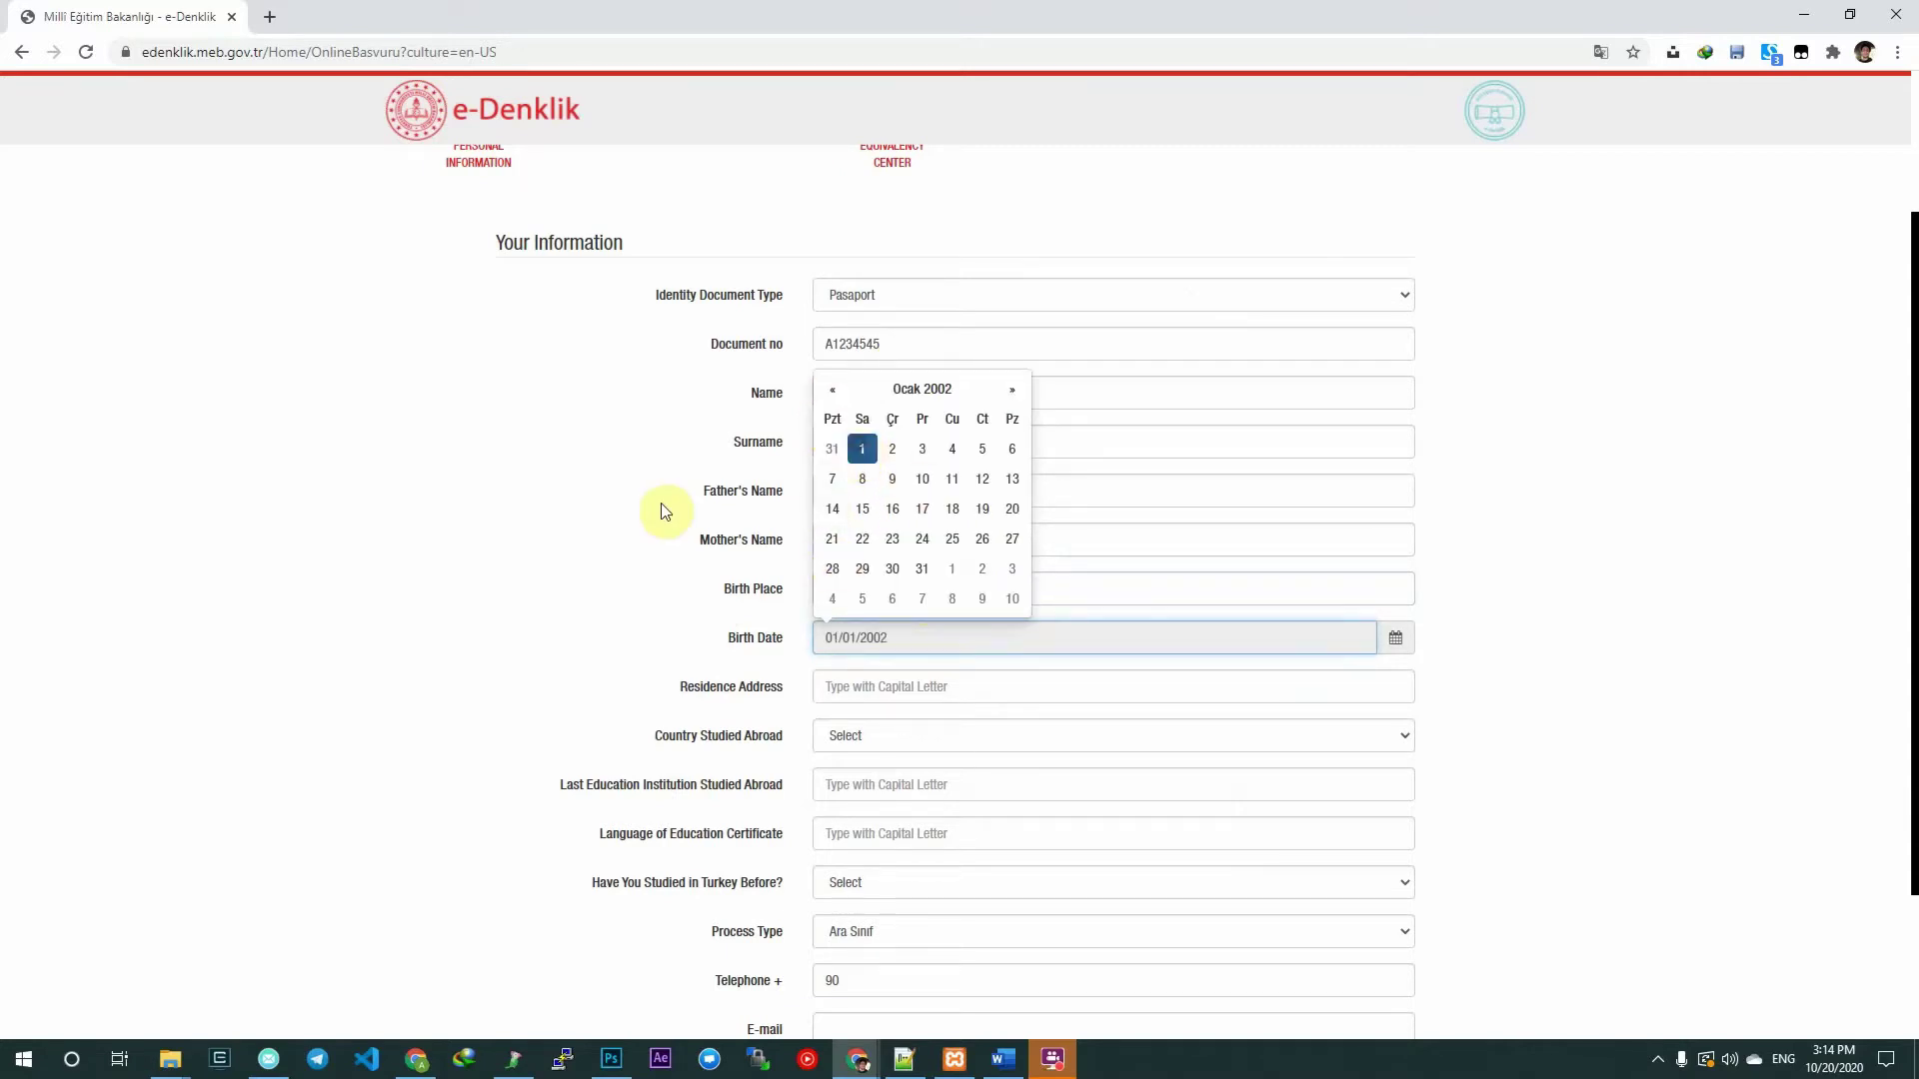
# Enter the residence address in uppercase.
pyautogui.scroll(-1, 614, 614)
pyautogui.click(882, 601)
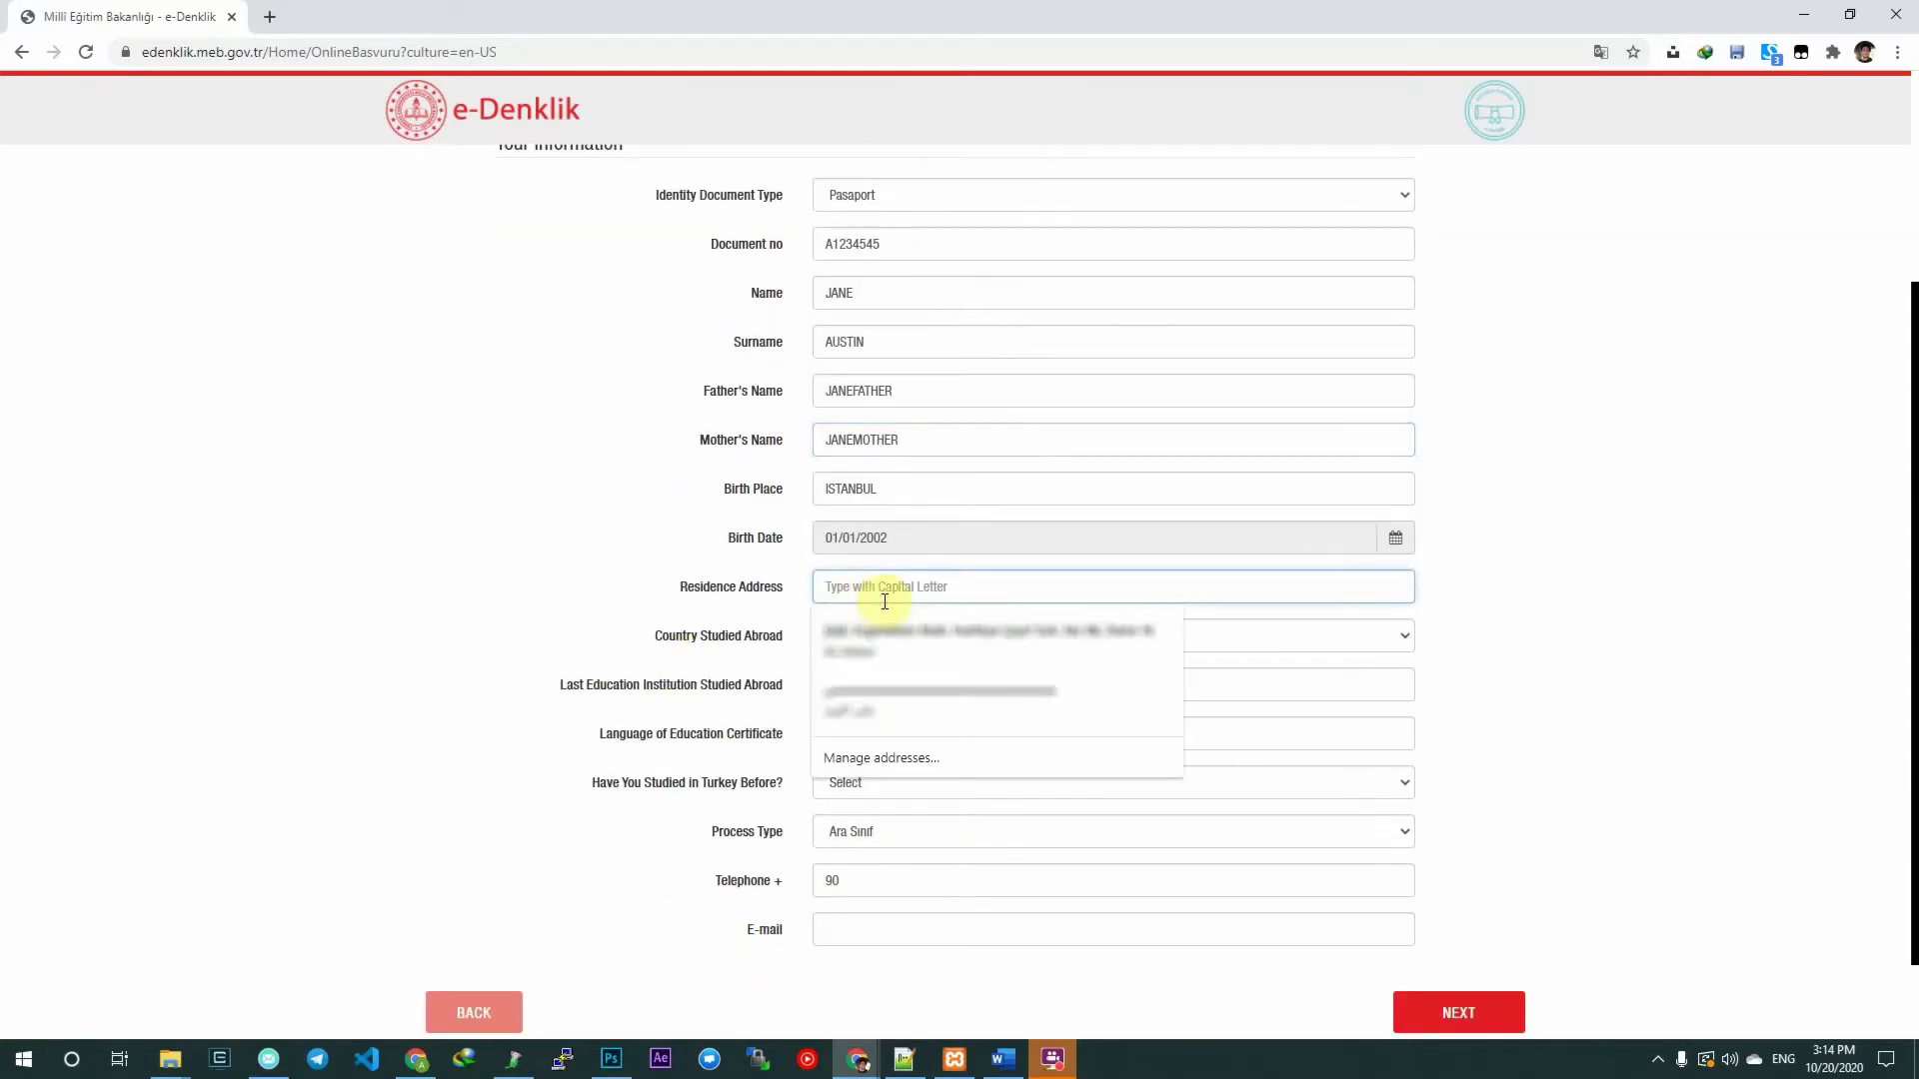
pyautogui.write('ist')
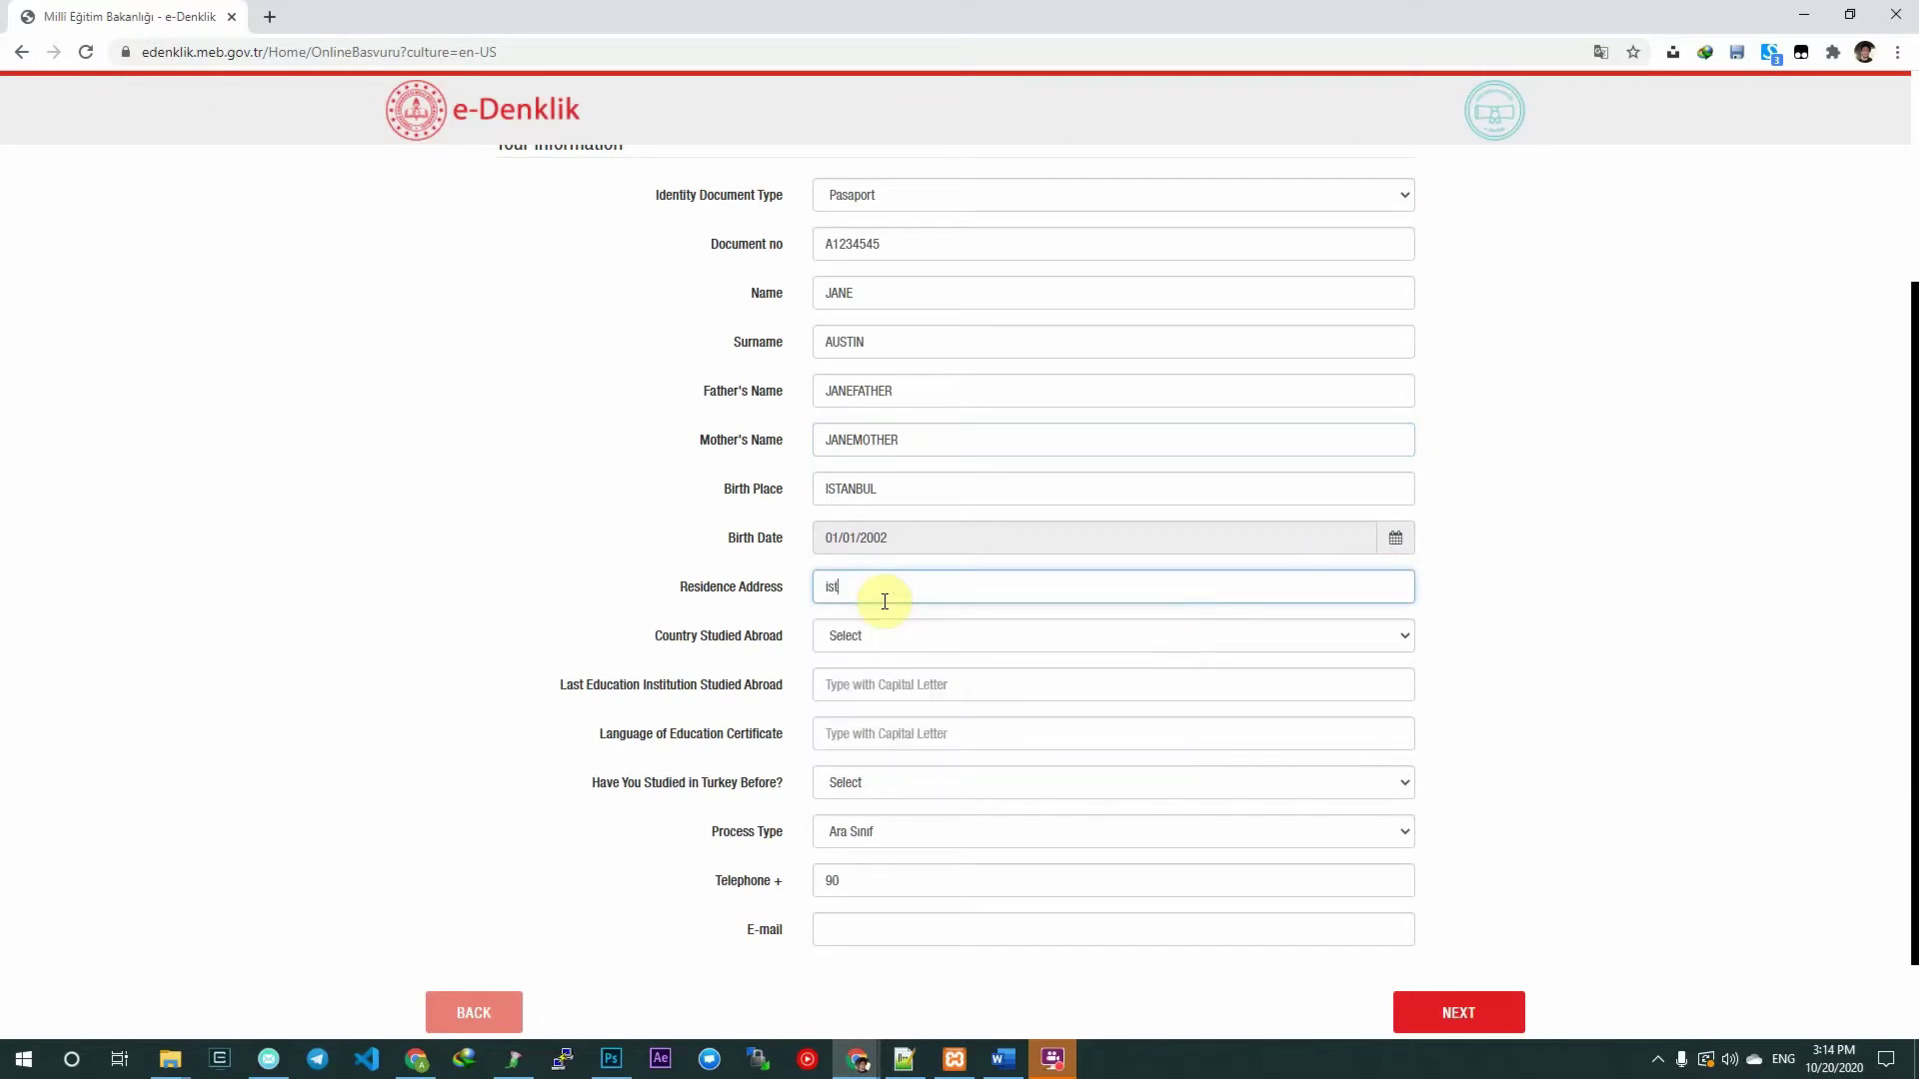
pyautogui.press('BackSpace')
pyautogui.press('BackSpace')
pyautogui.press('BackSpace')
pyautogui.write('ISTANBUL MY ADDRESS')
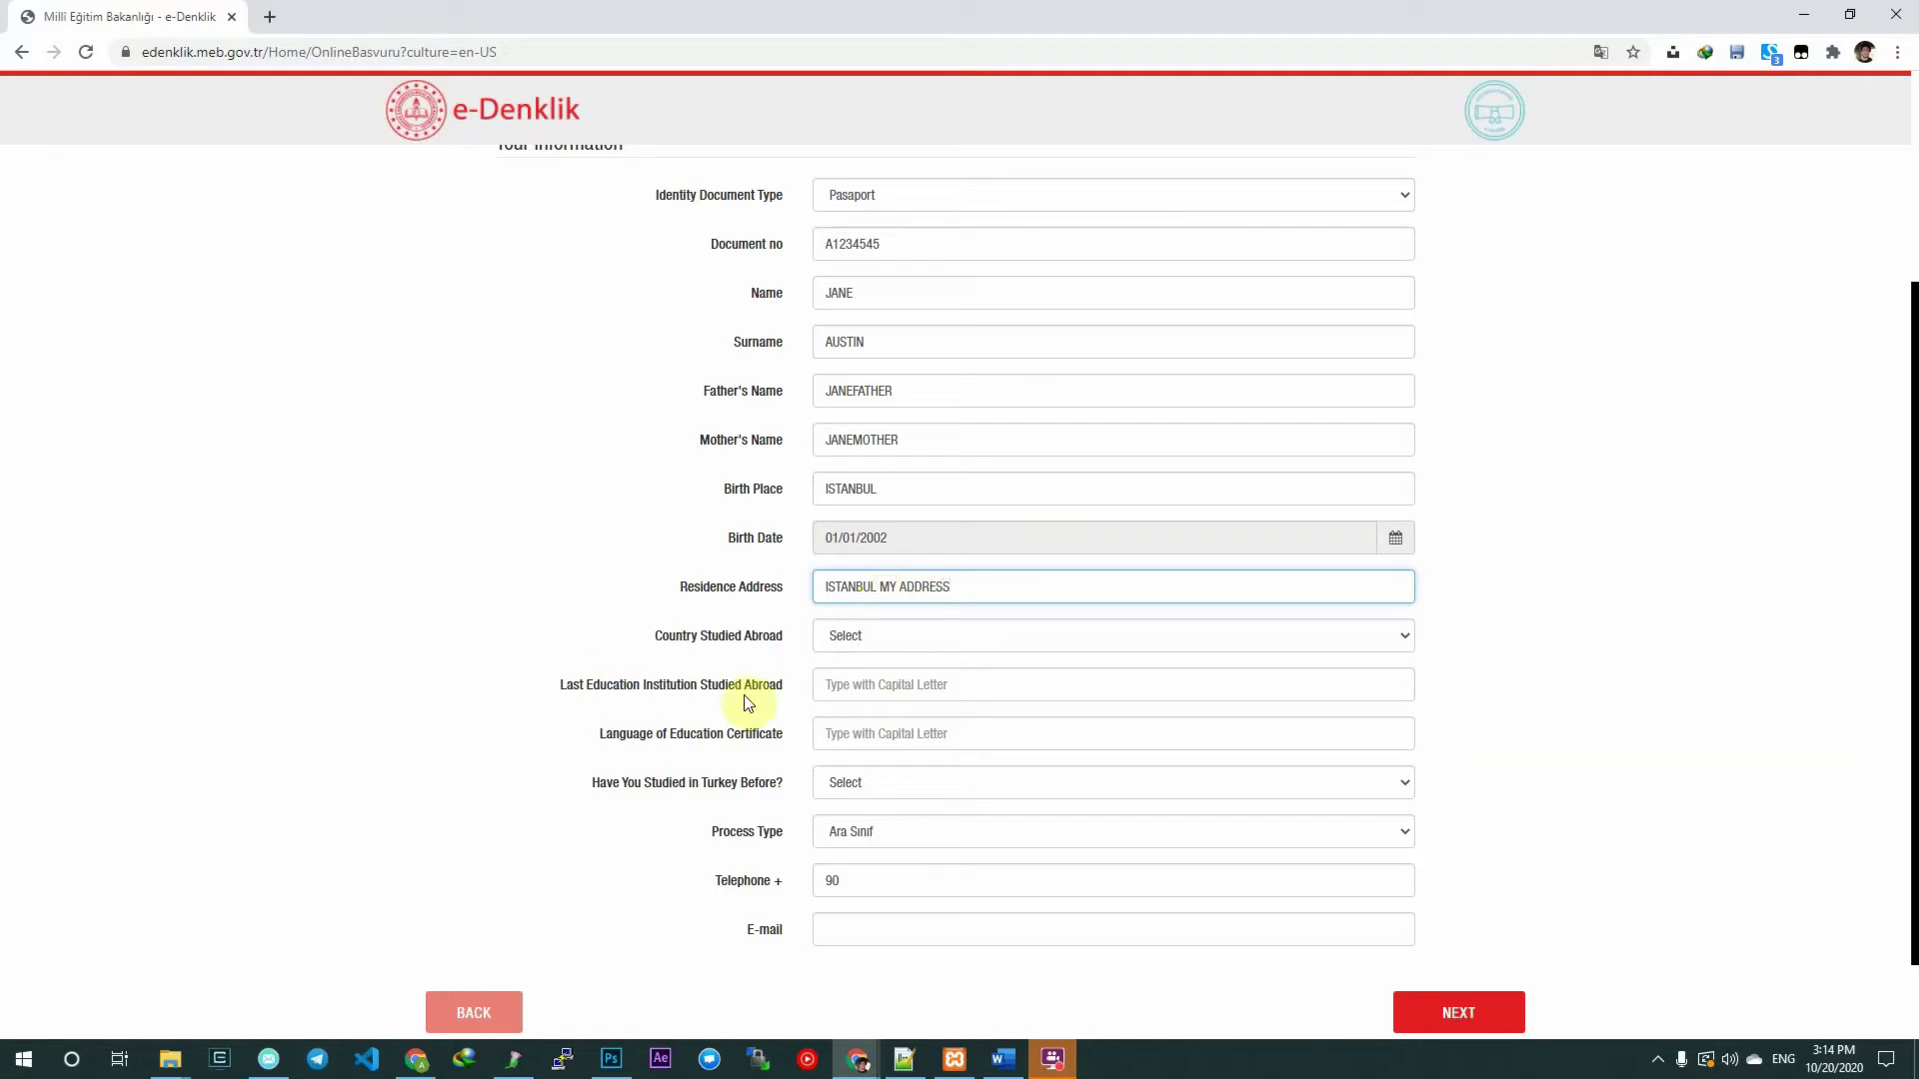
# Pick FAS from the Country Studied Abroad dropdown list.
pyautogui.click(921, 634)
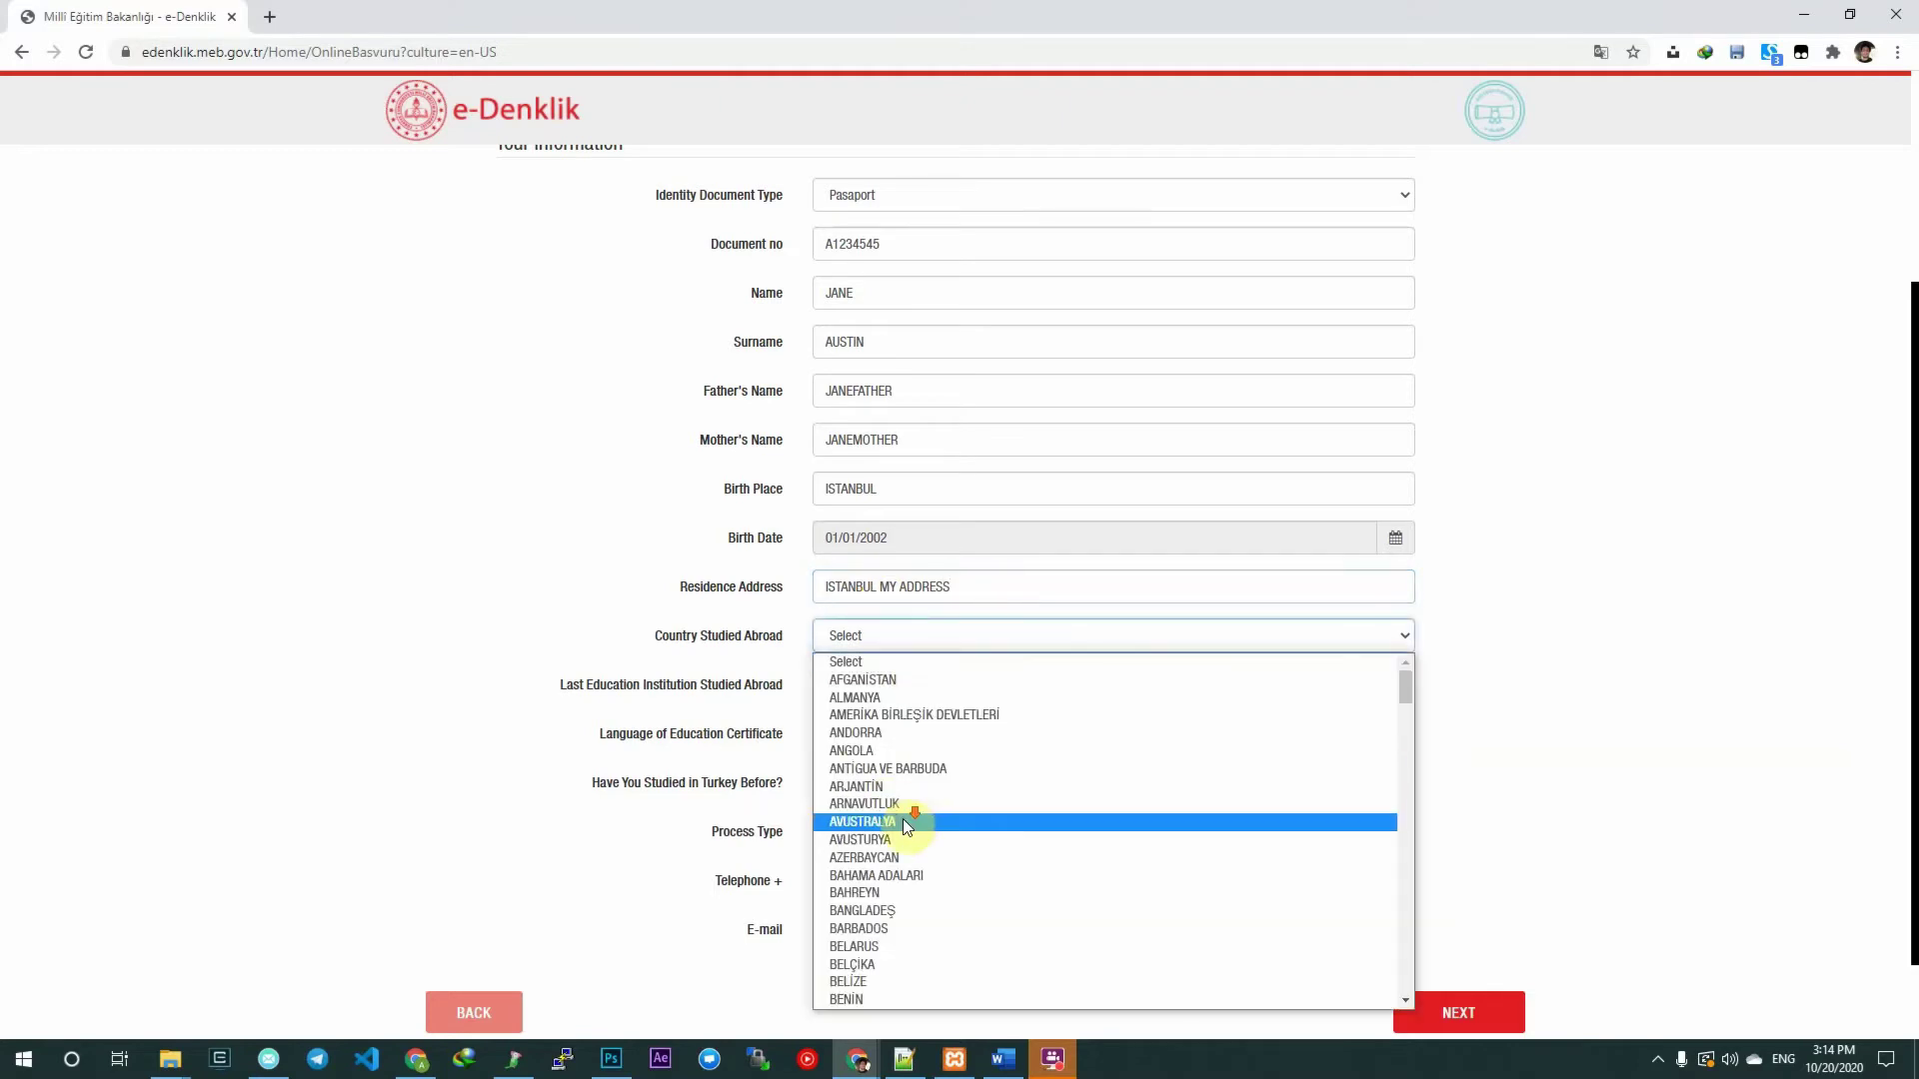
pyautogui.scroll(-5, 957, 702)
pyautogui.scroll(5, 970, 732)
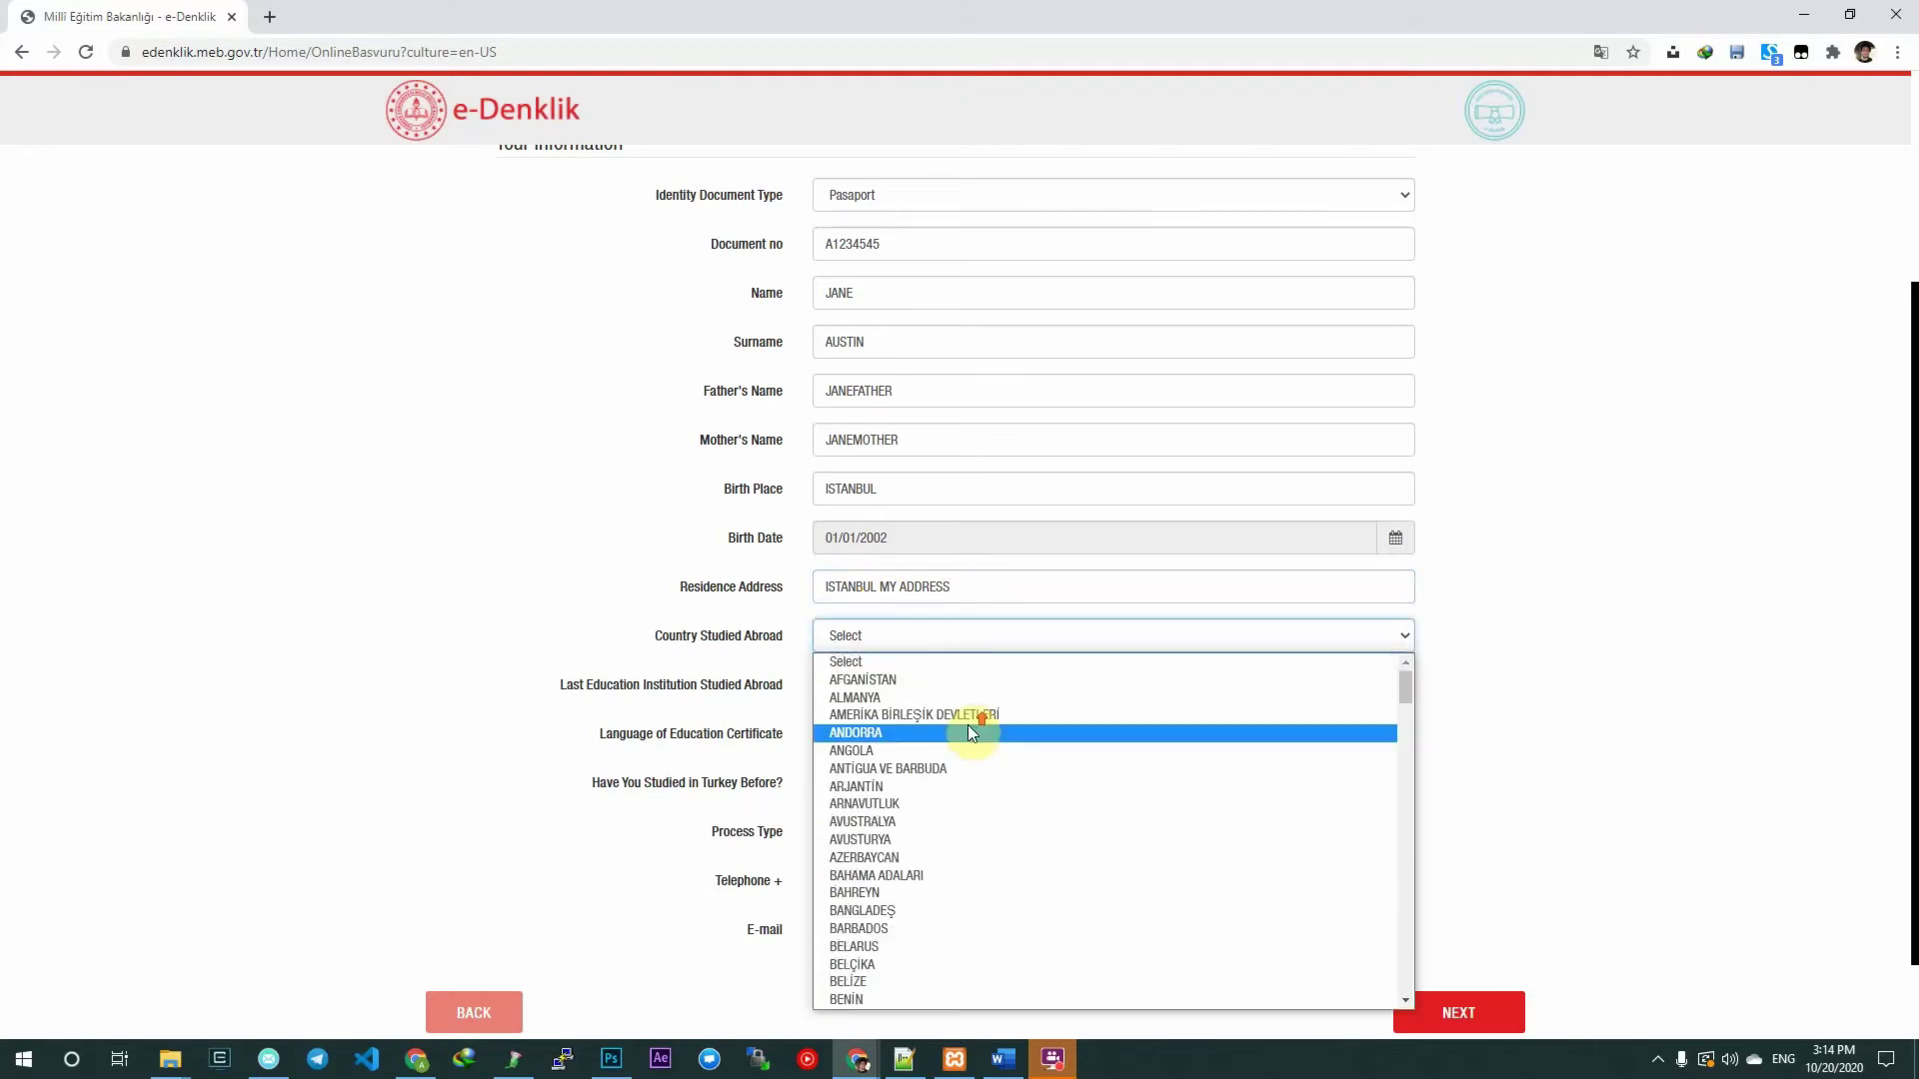
pyautogui.scroll(-8, 968, 731)
pyautogui.scroll(-10, 1009, 750)
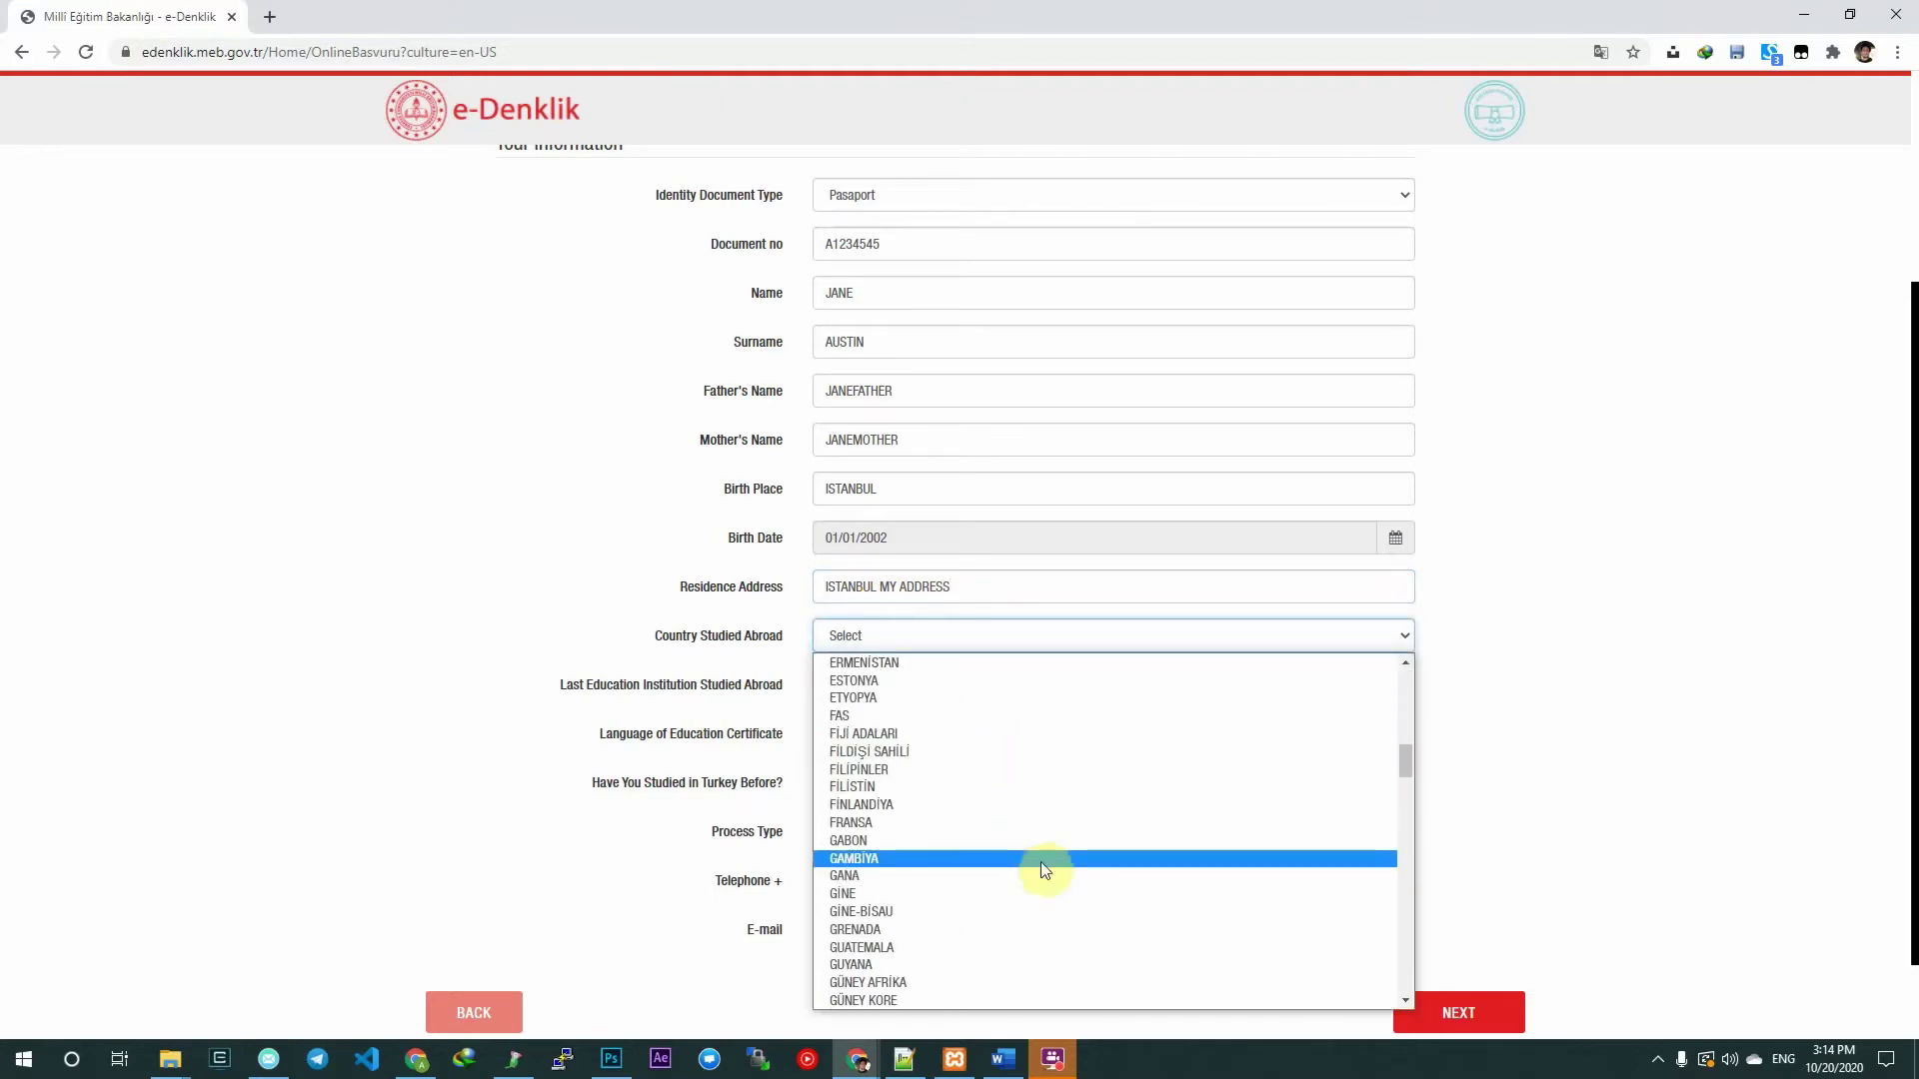
pyautogui.scroll(-4, 931, 797)
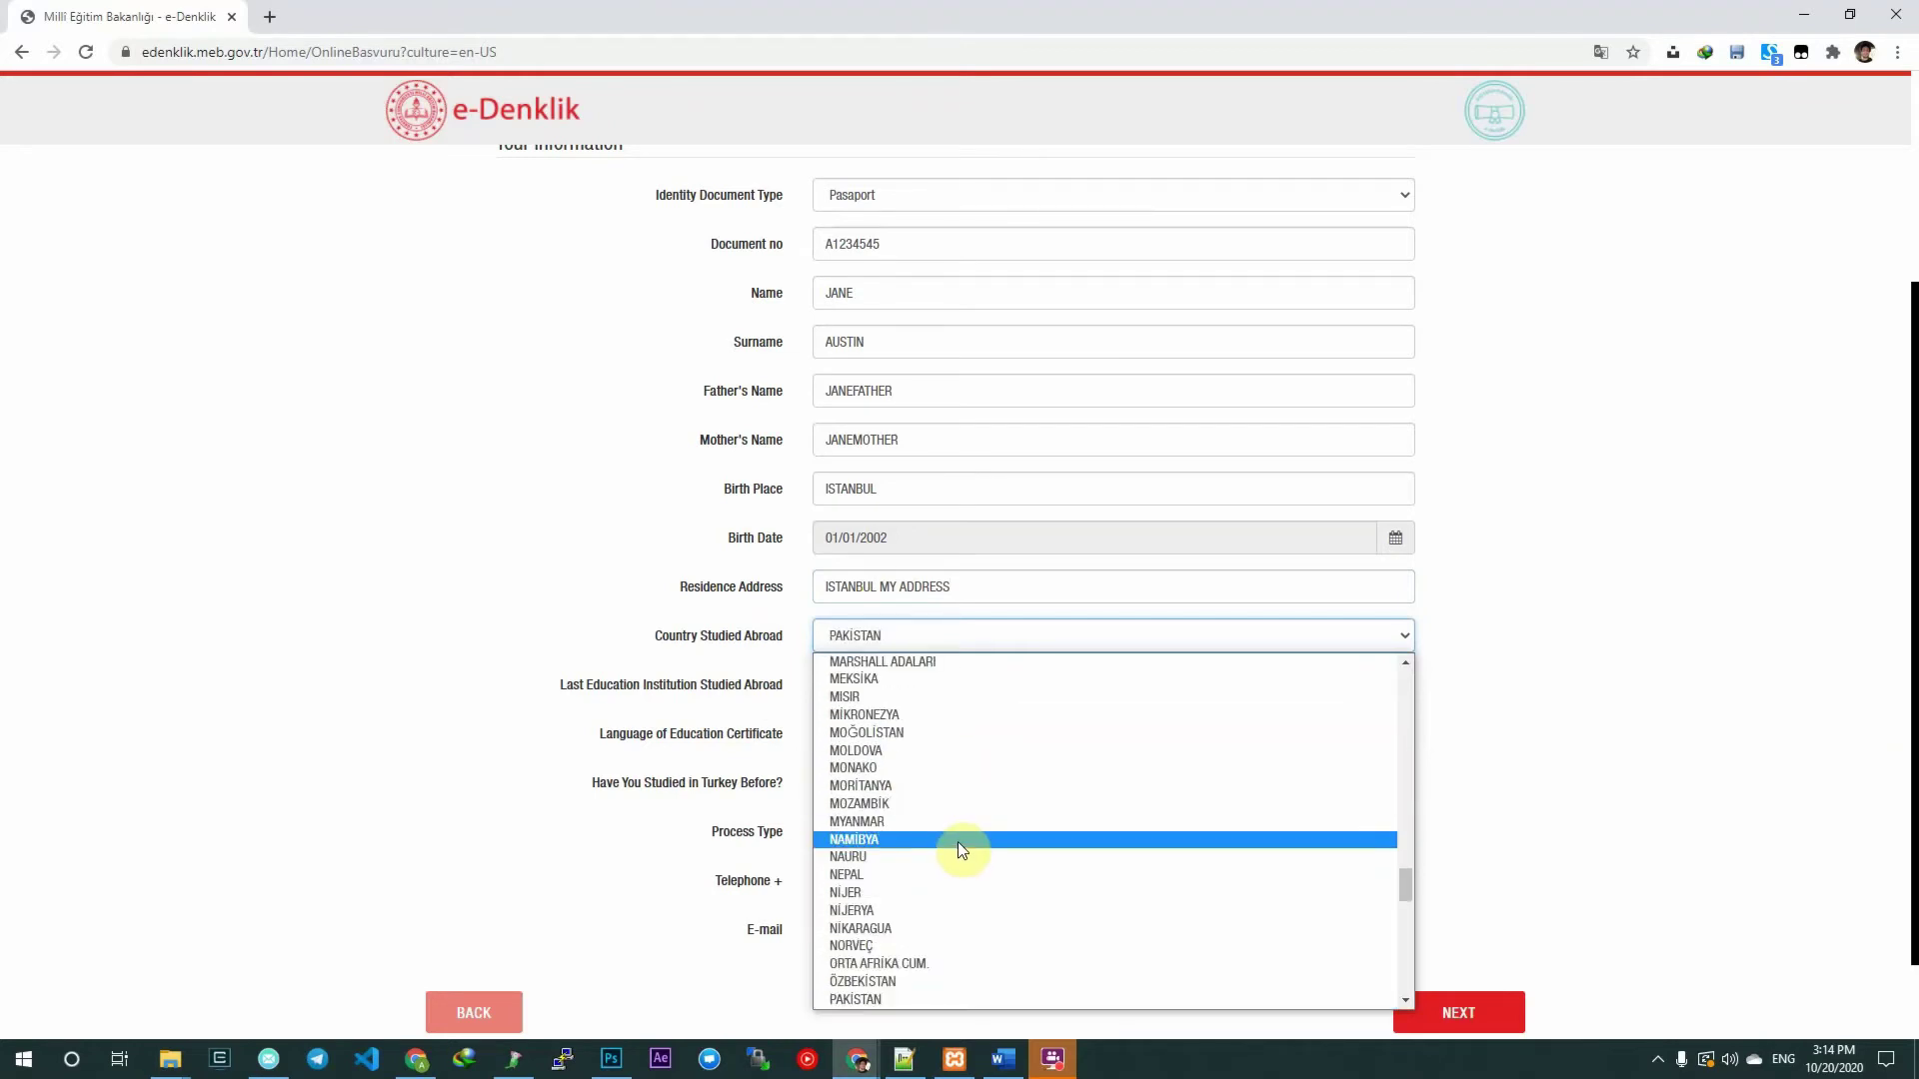
pyautogui.press('f')
pyautogui.click(936, 661)
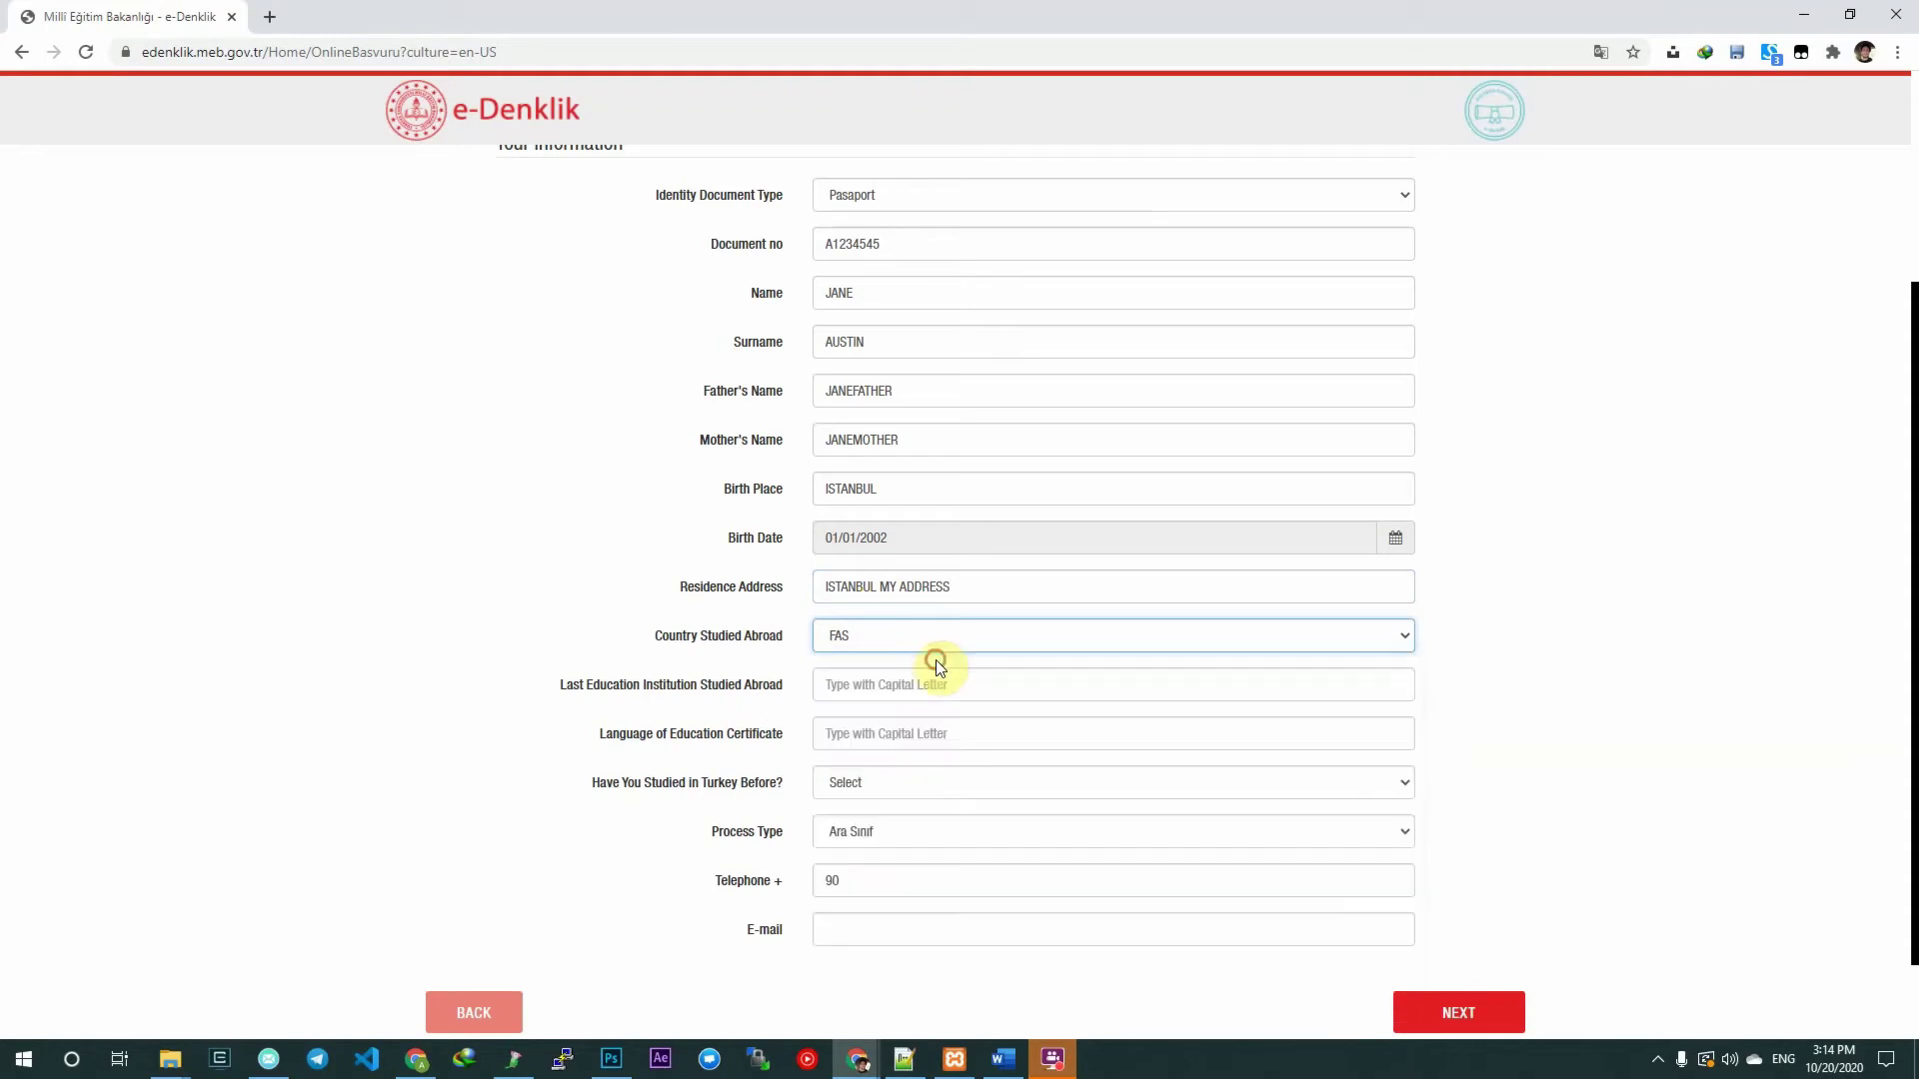
pyautogui.click(877, 640)
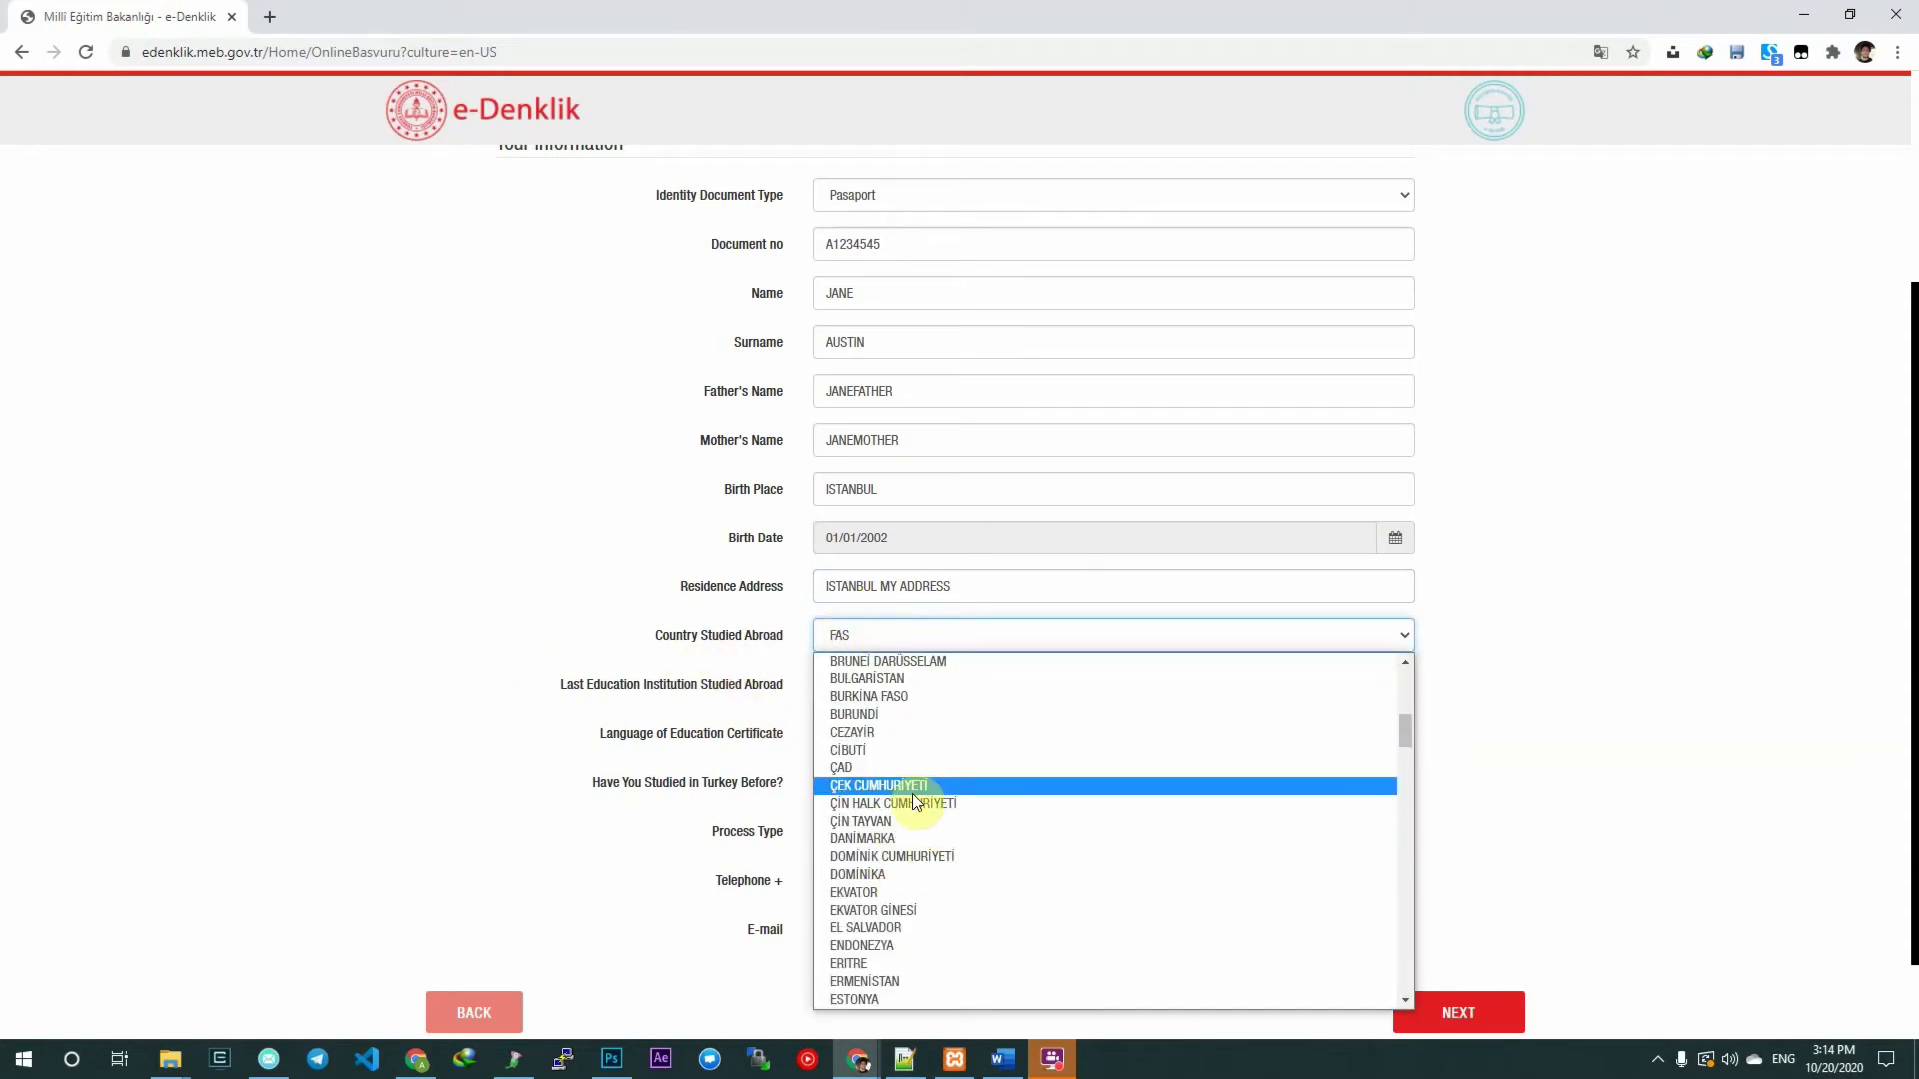
pyautogui.scroll(-1, 837, 994)
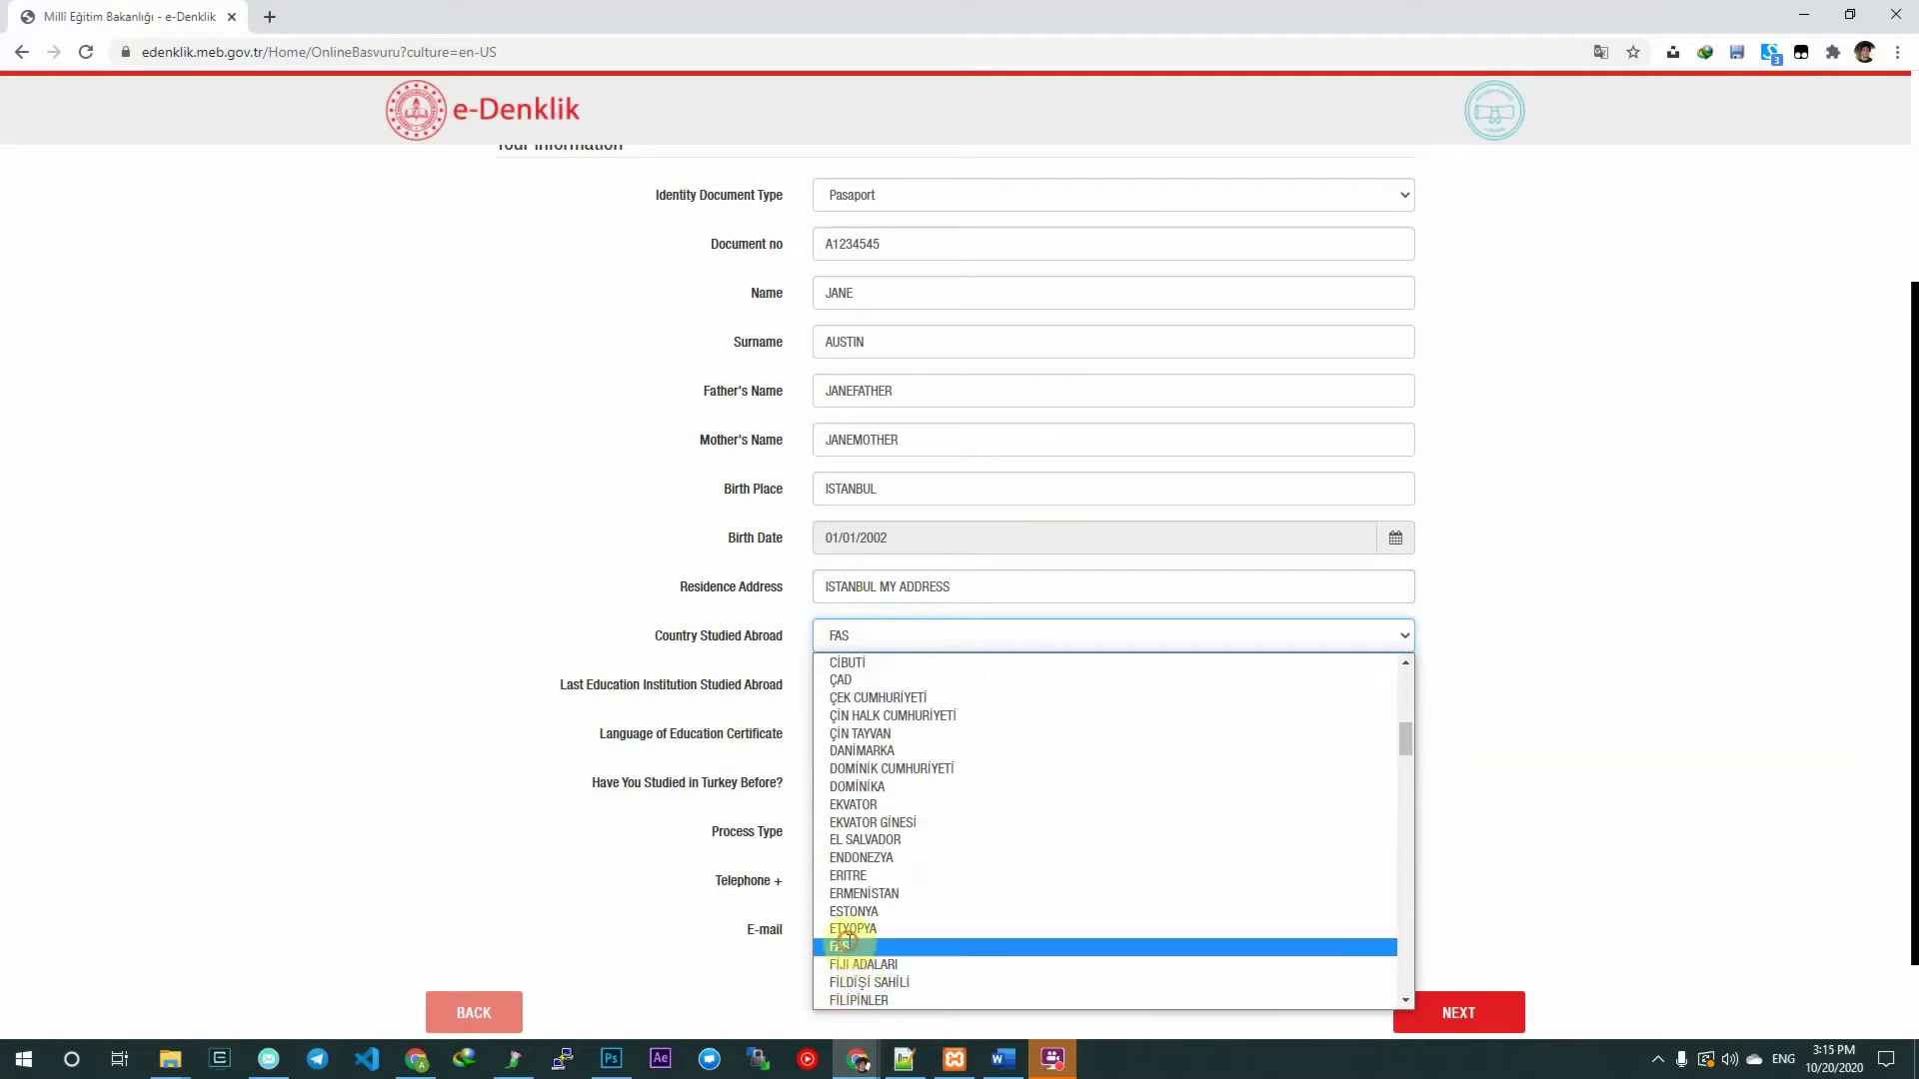
pyautogui.click(844, 946)
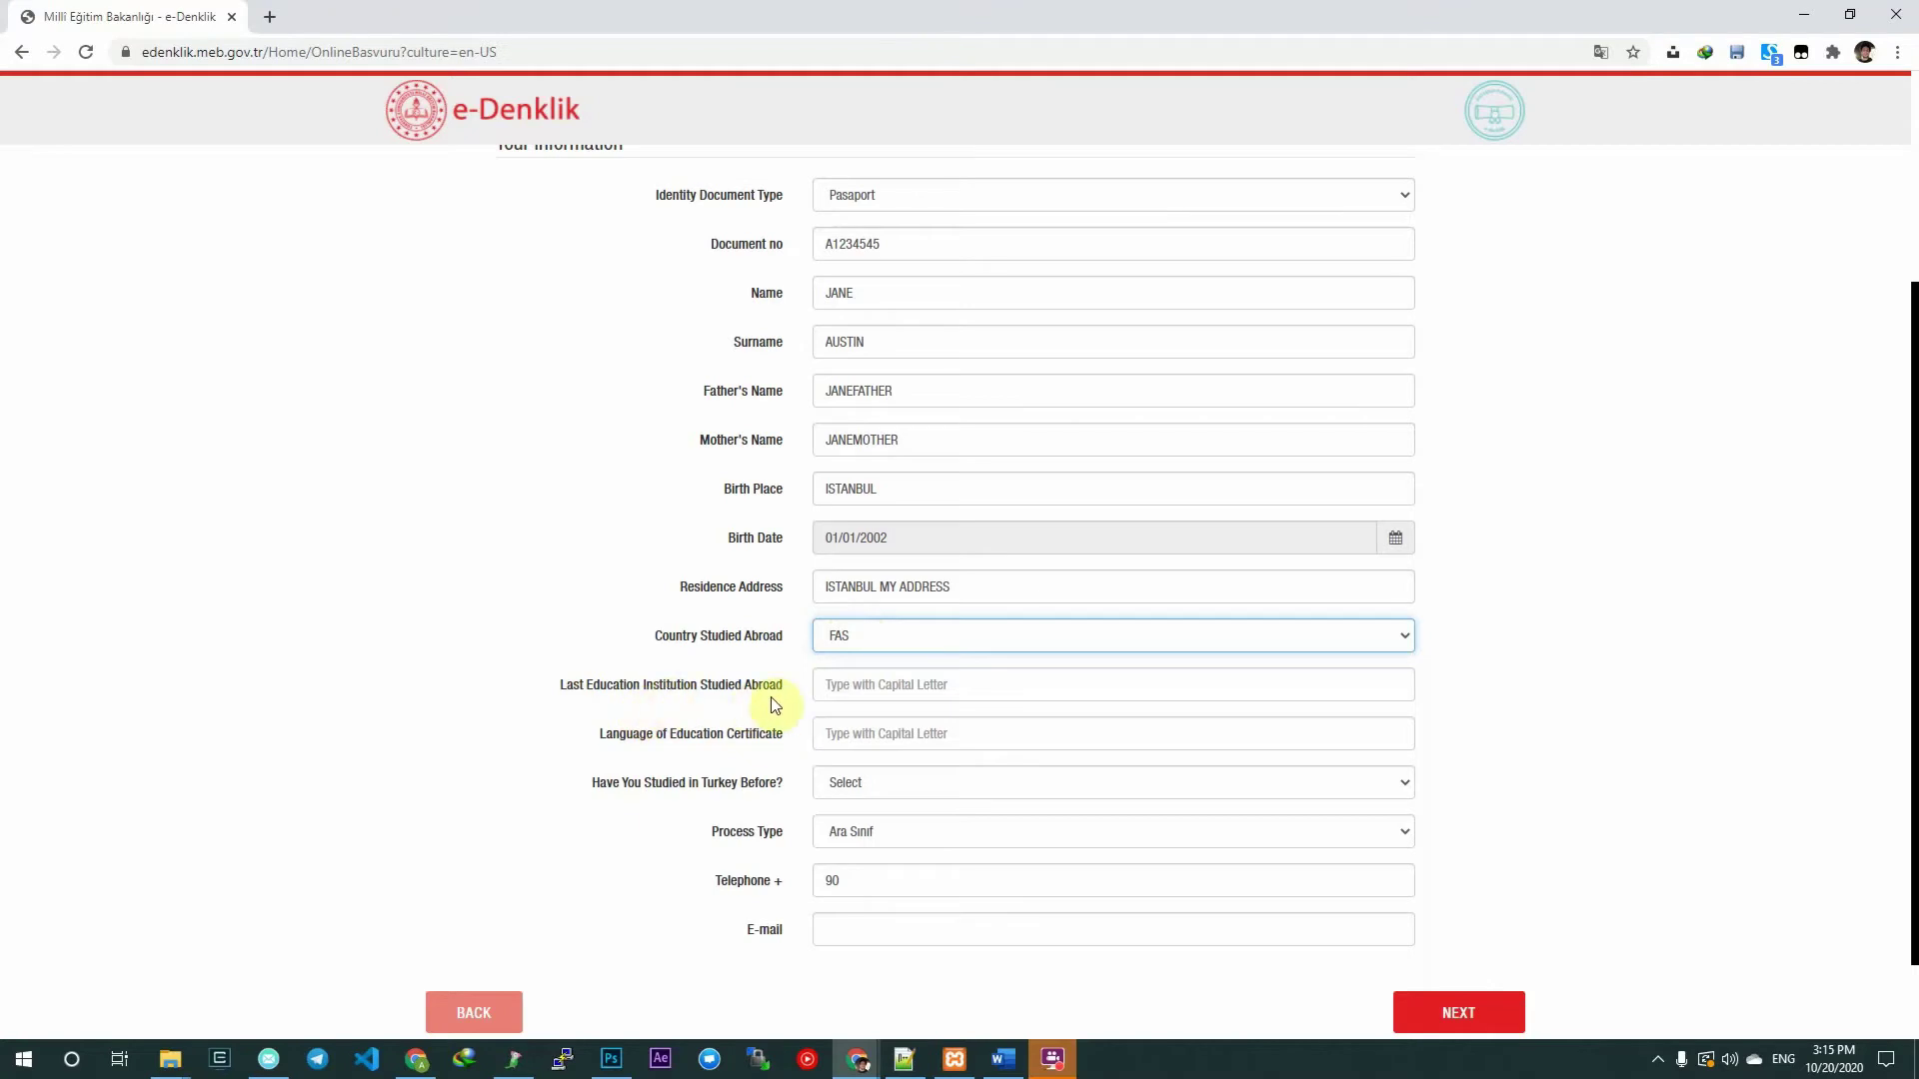
# Enter MYSCHOOL as the last institution abroad and ENGLISH as the certificate language.
pyautogui.click(899, 685)
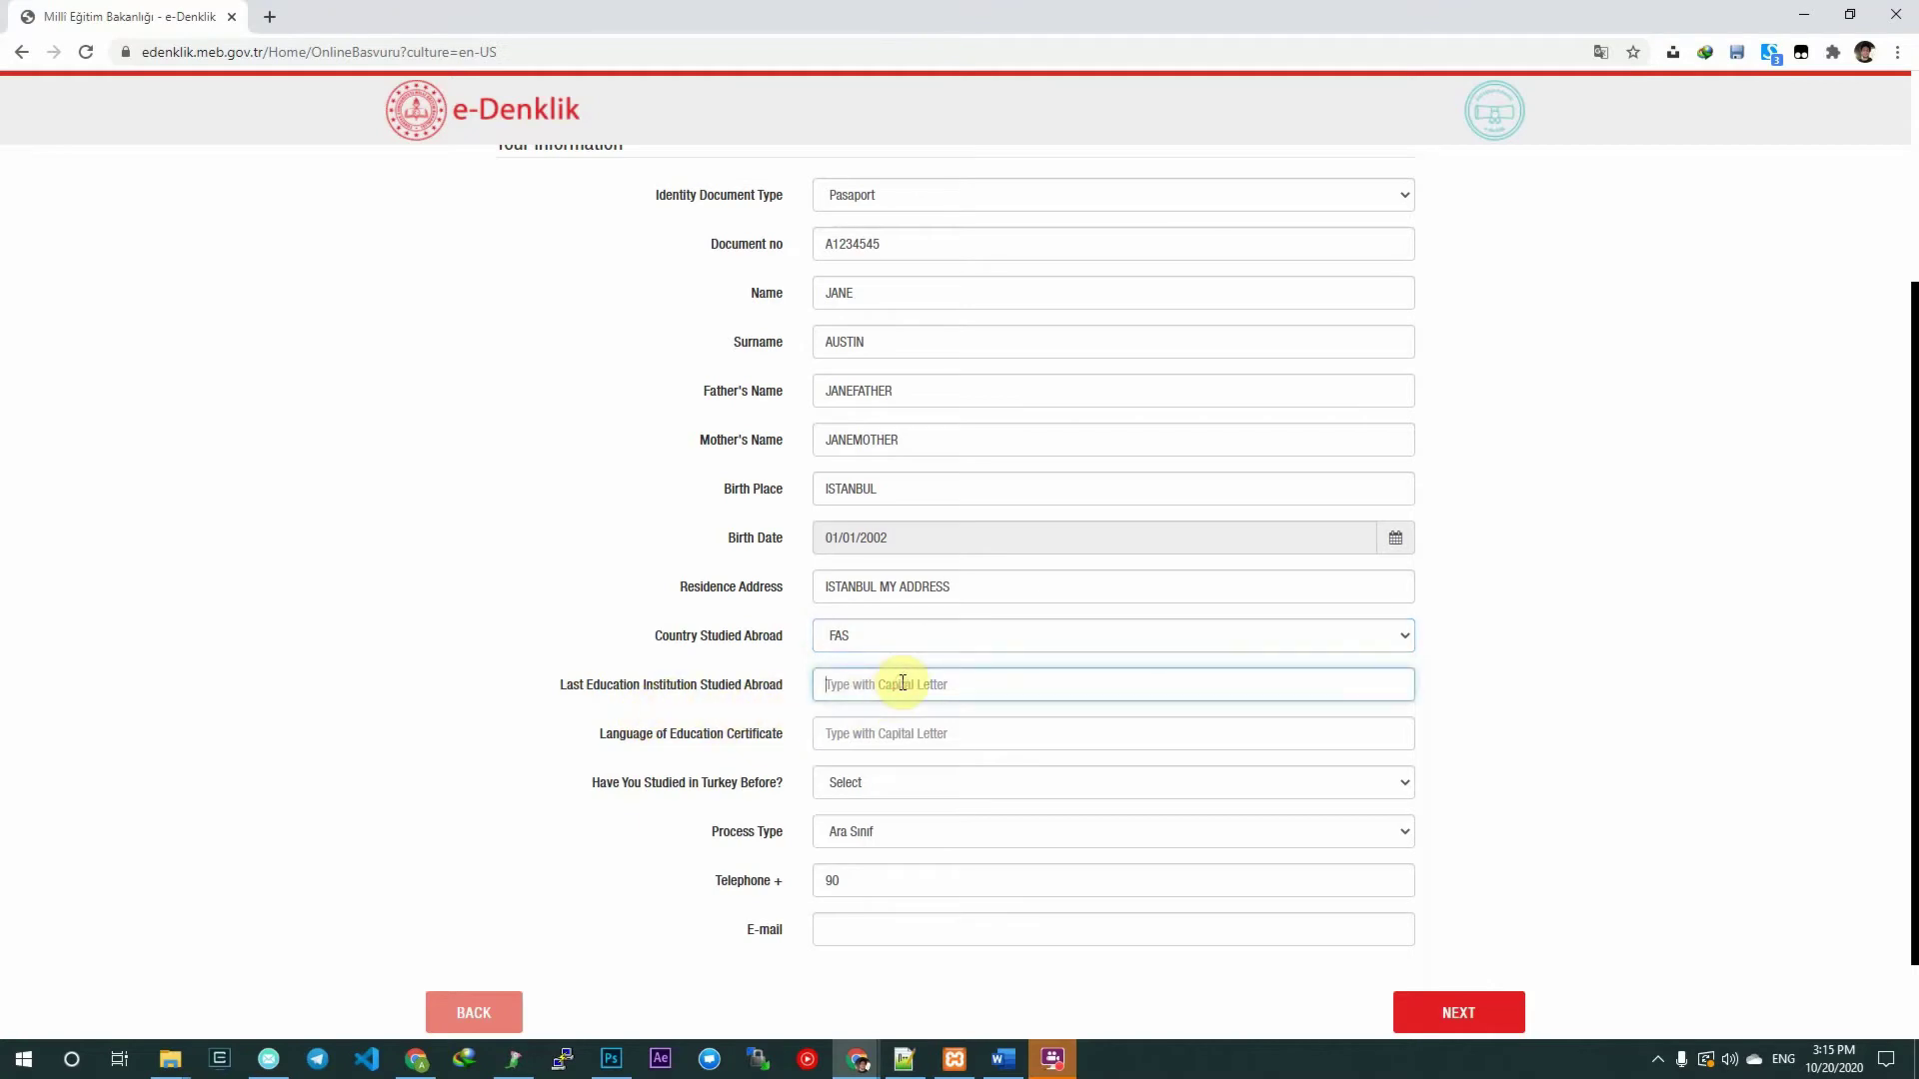
pyautogui.write('MYSCHOOL')
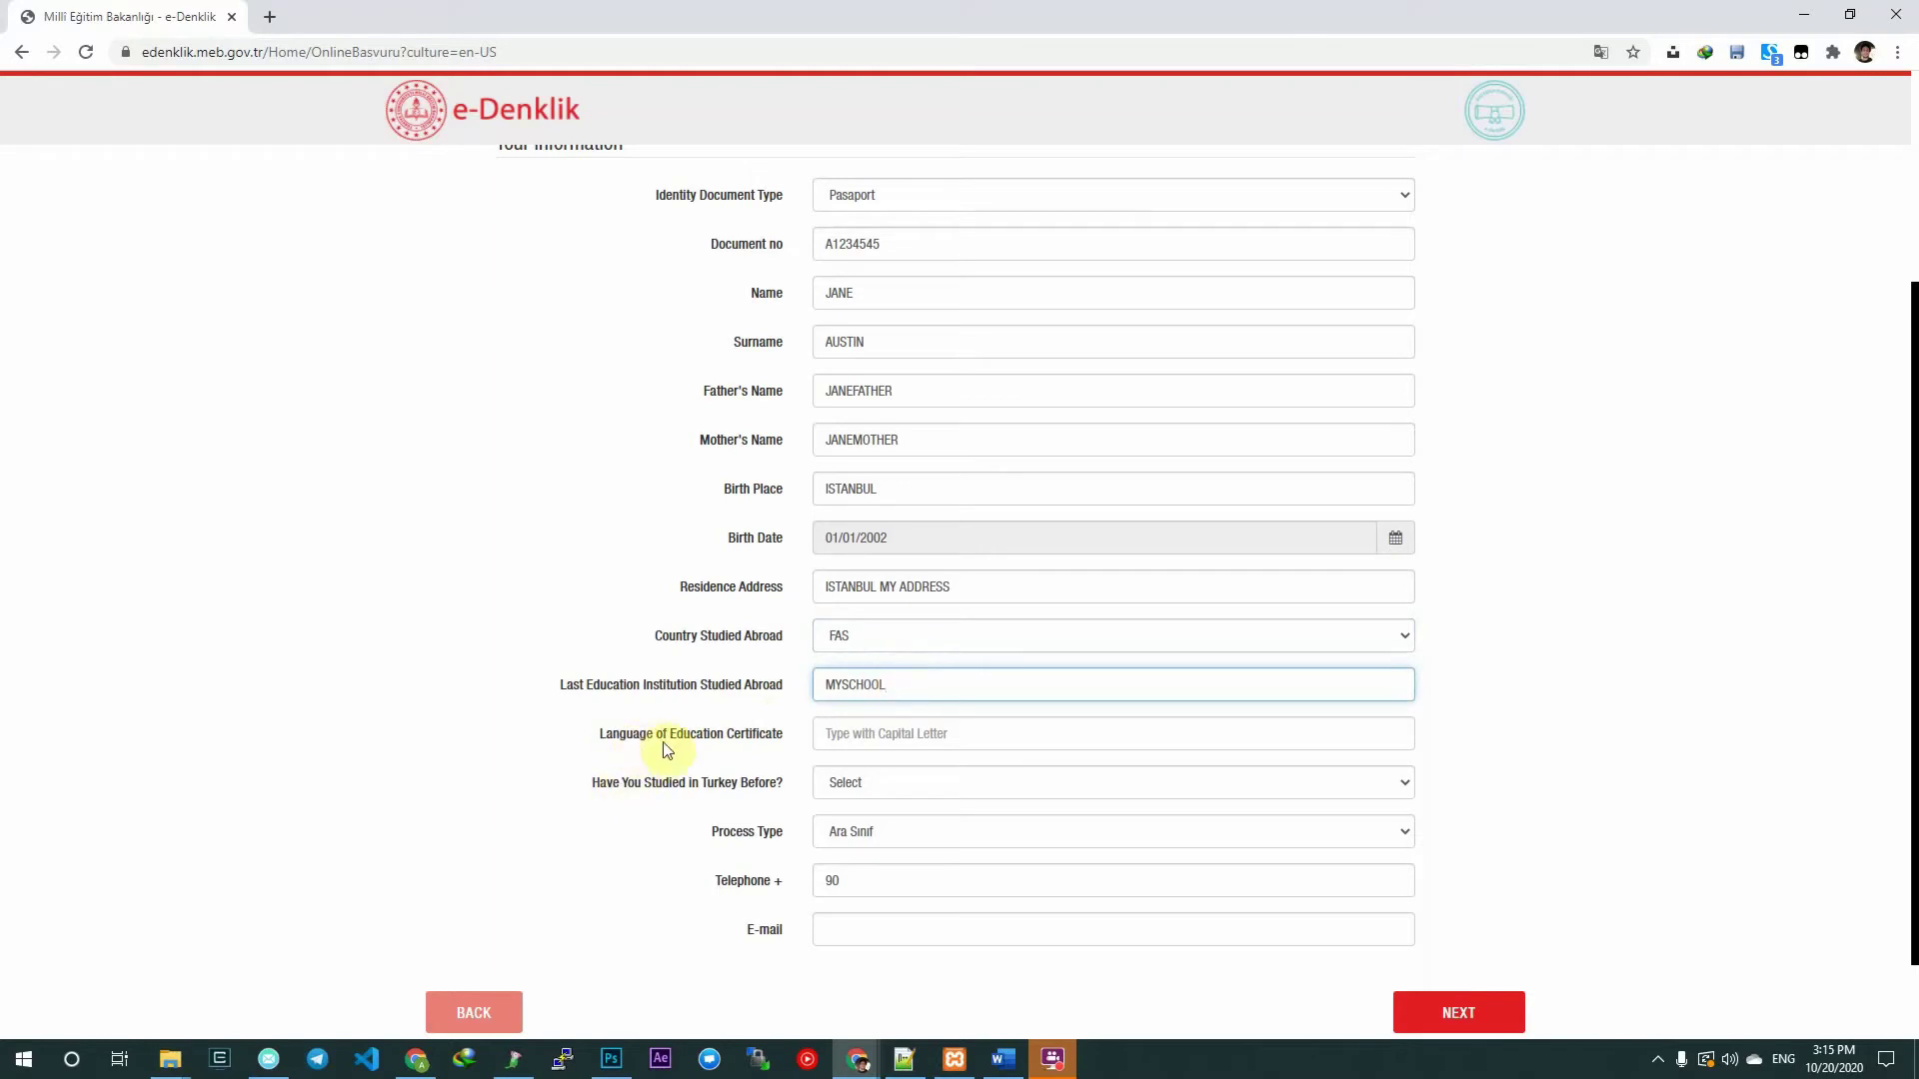
pyautogui.click(844, 736)
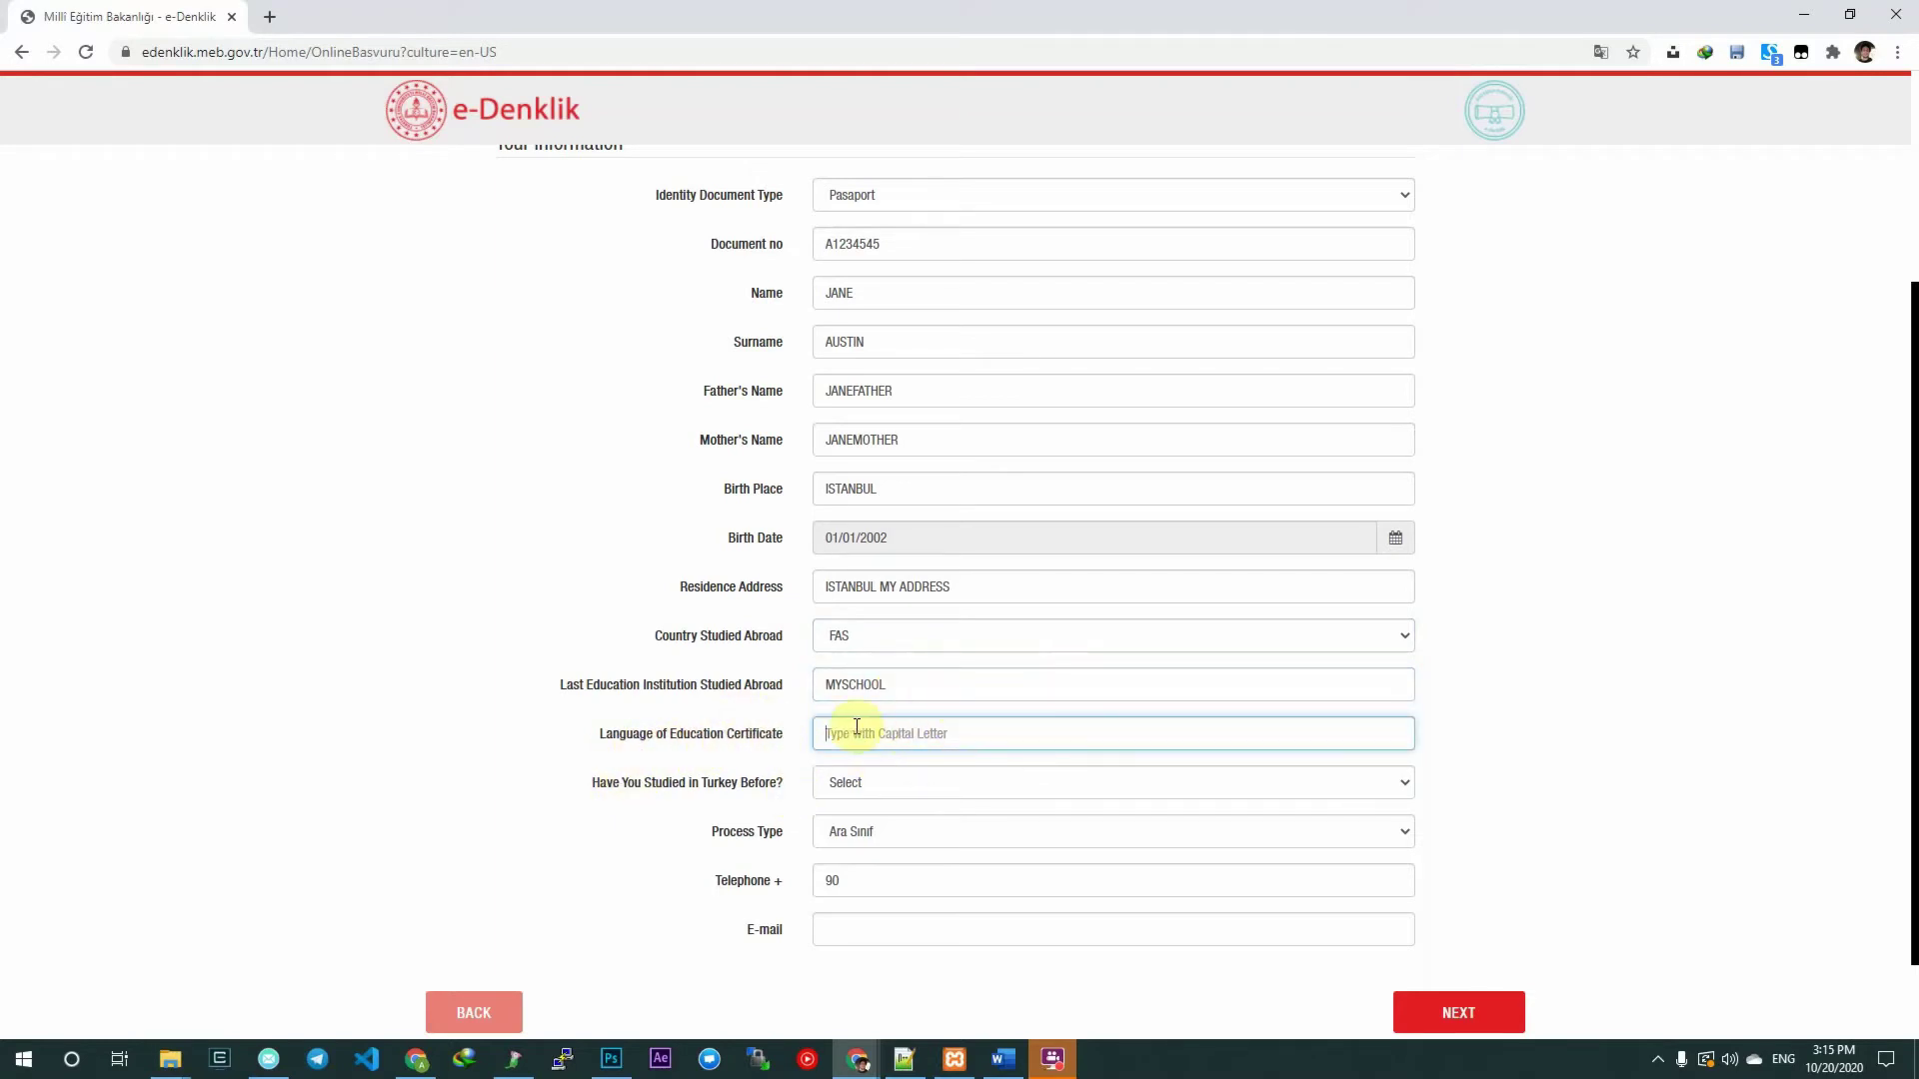
pyautogui.write('ENGLISH')
# Answer Hayır to previous study in Turkey and set process type to Mezun.
pyautogui.click(857, 781)
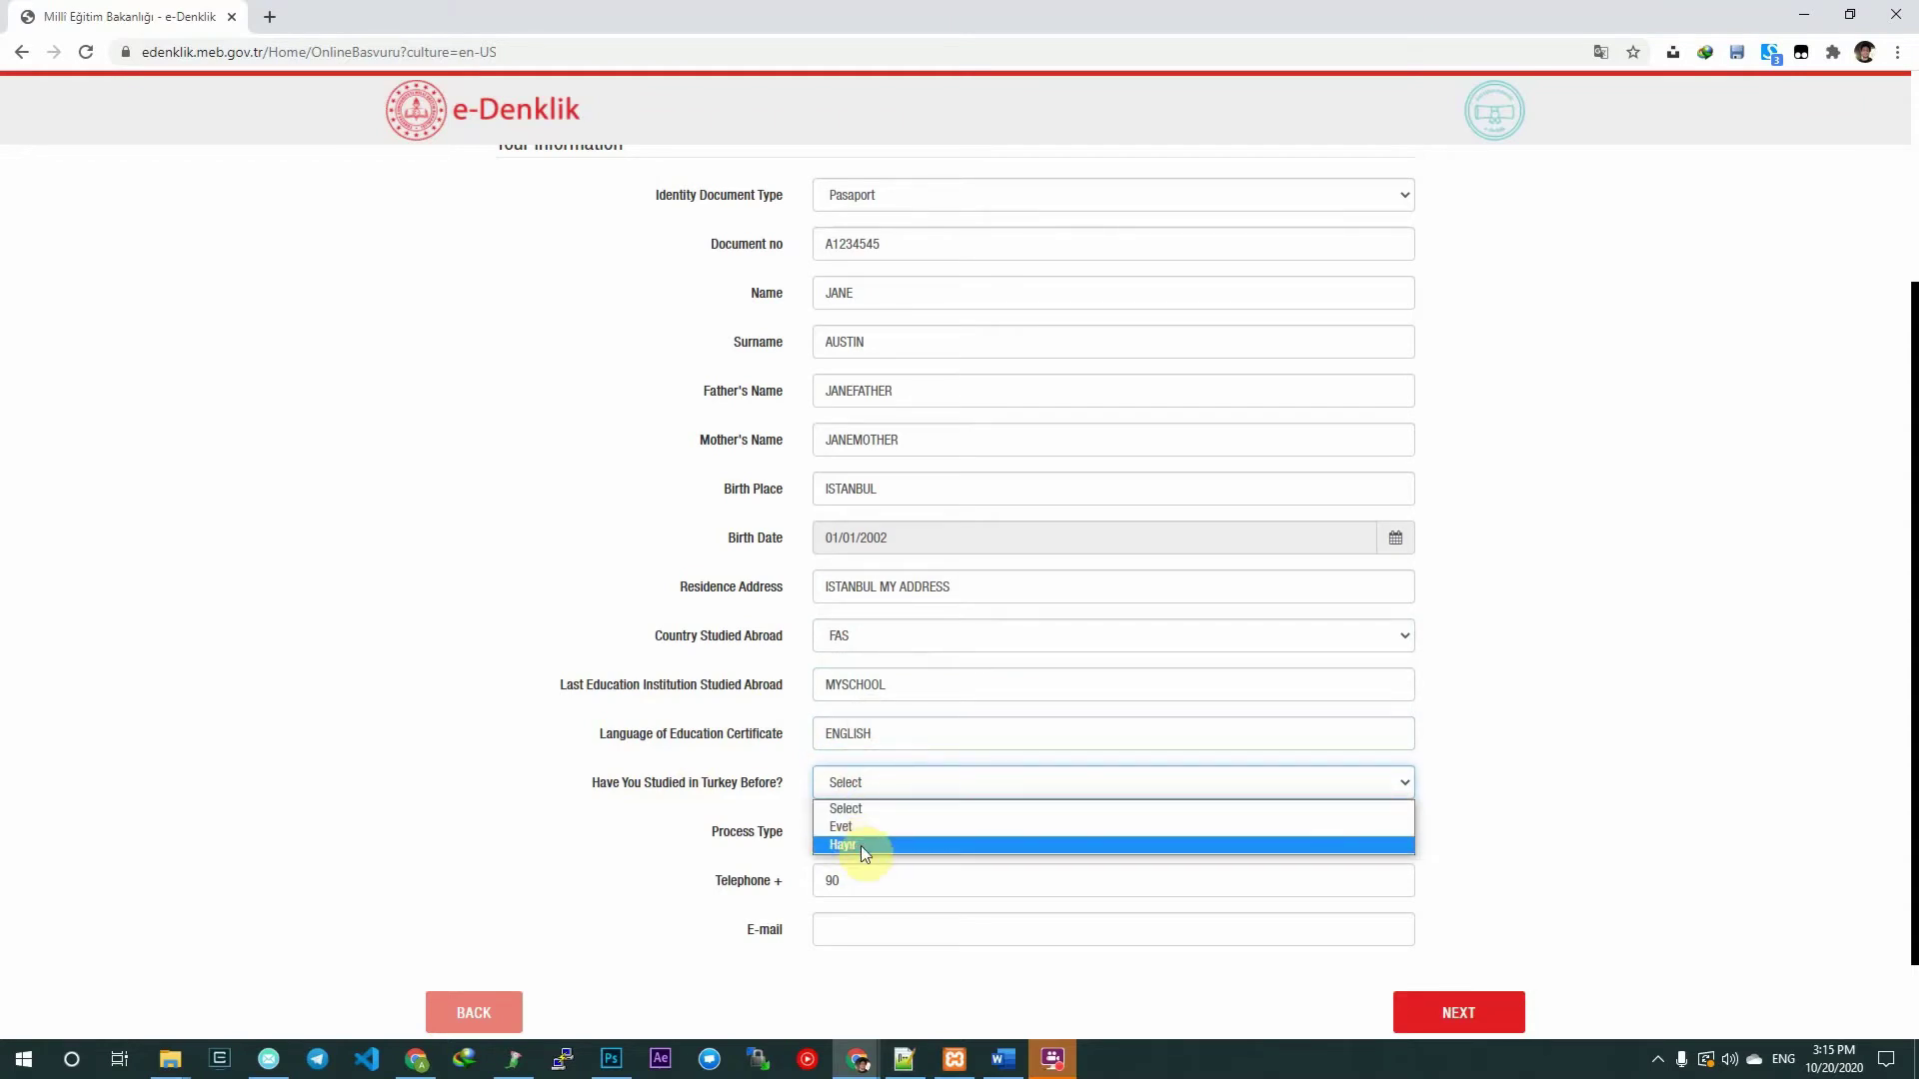
pyautogui.click(860, 846)
pyautogui.scroll(-1, 698, 790)
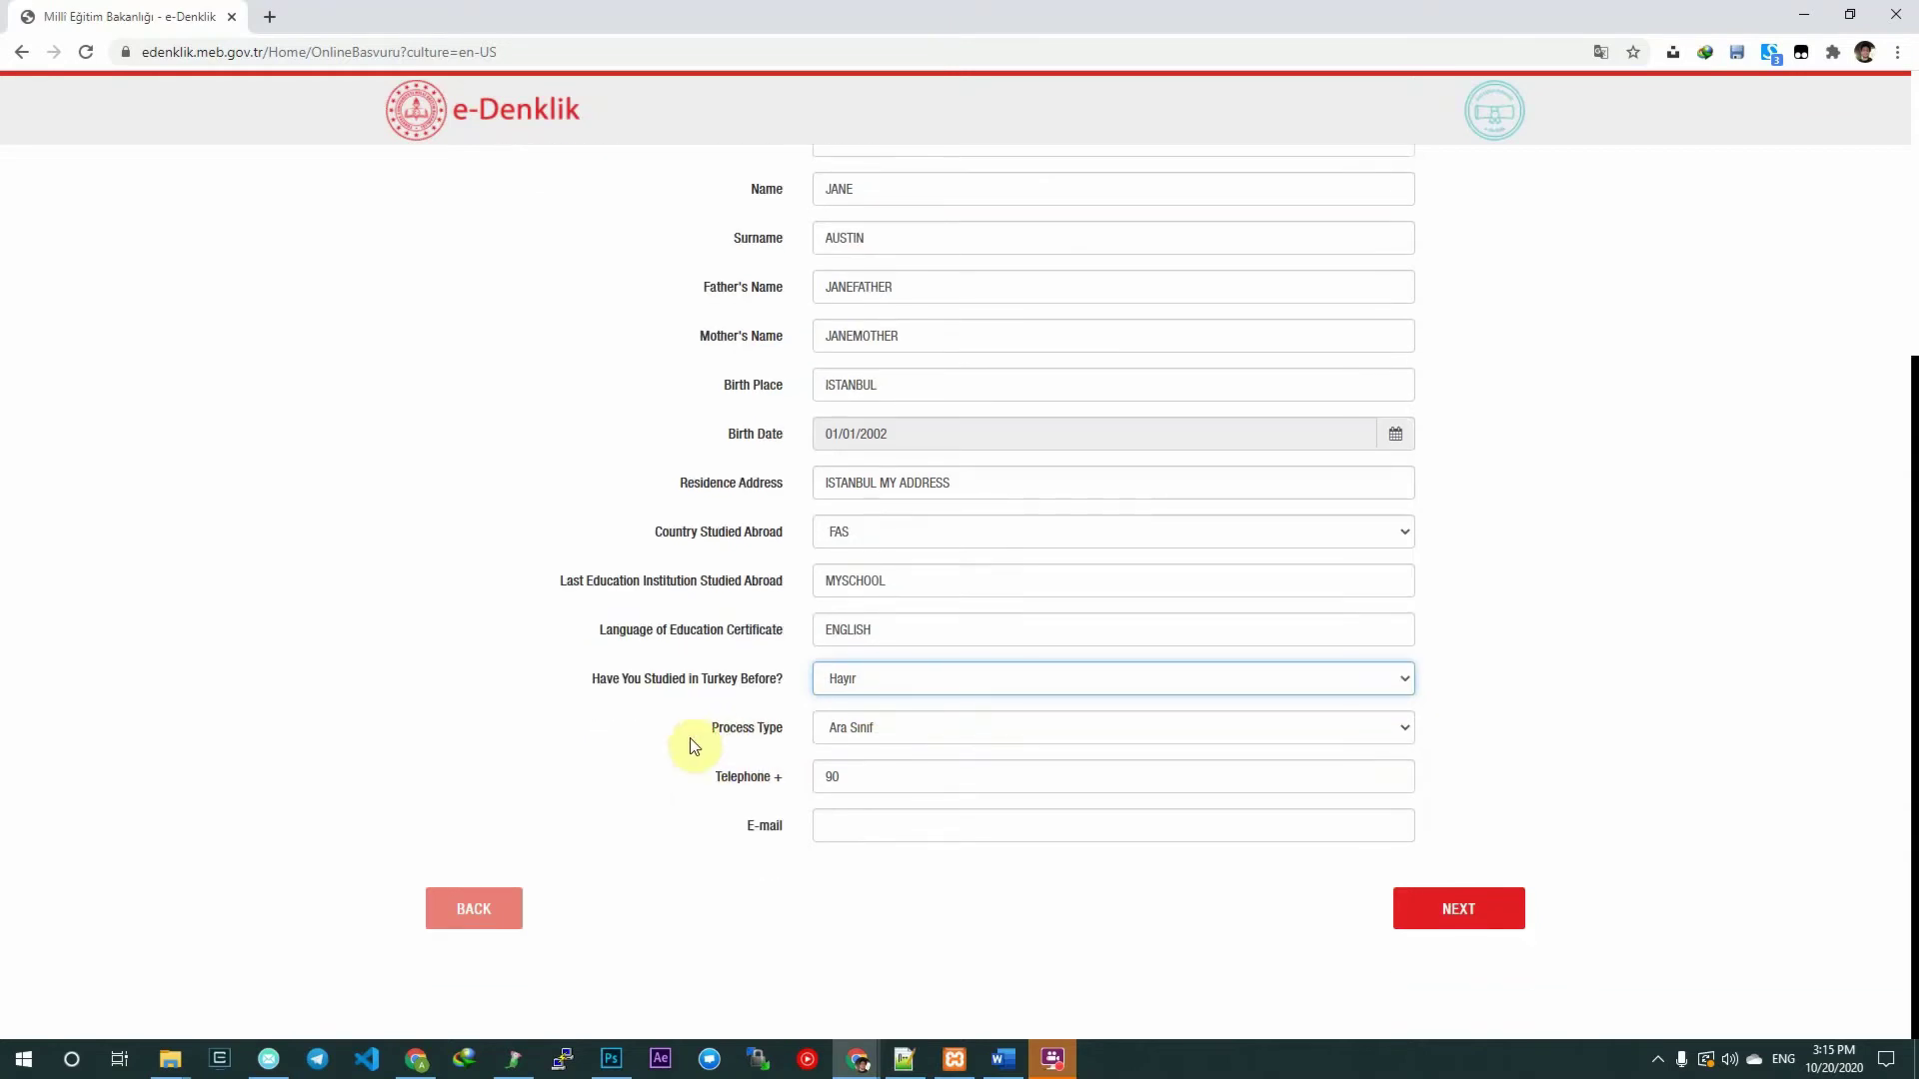
pyautogui.click(900, 739)
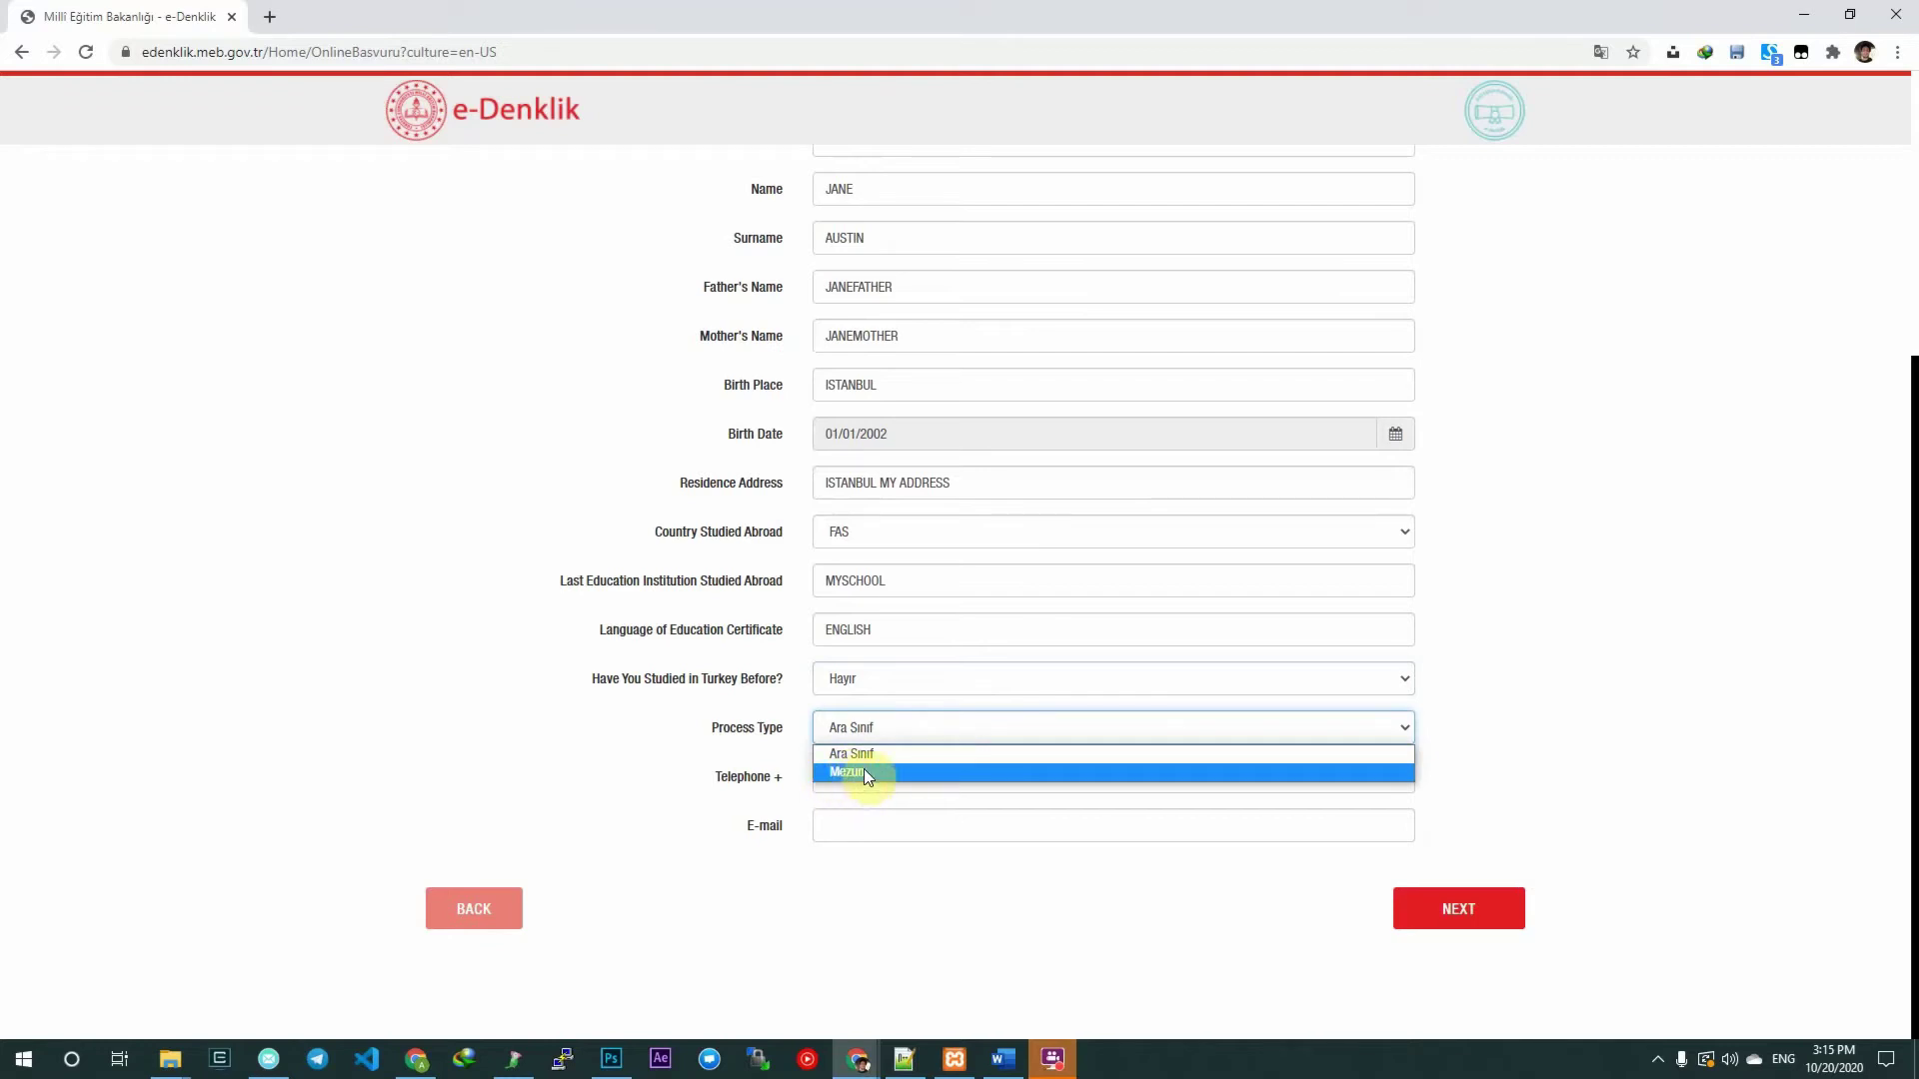
pyautogui.click(863, 773)
pyautogui.click(889, 730)
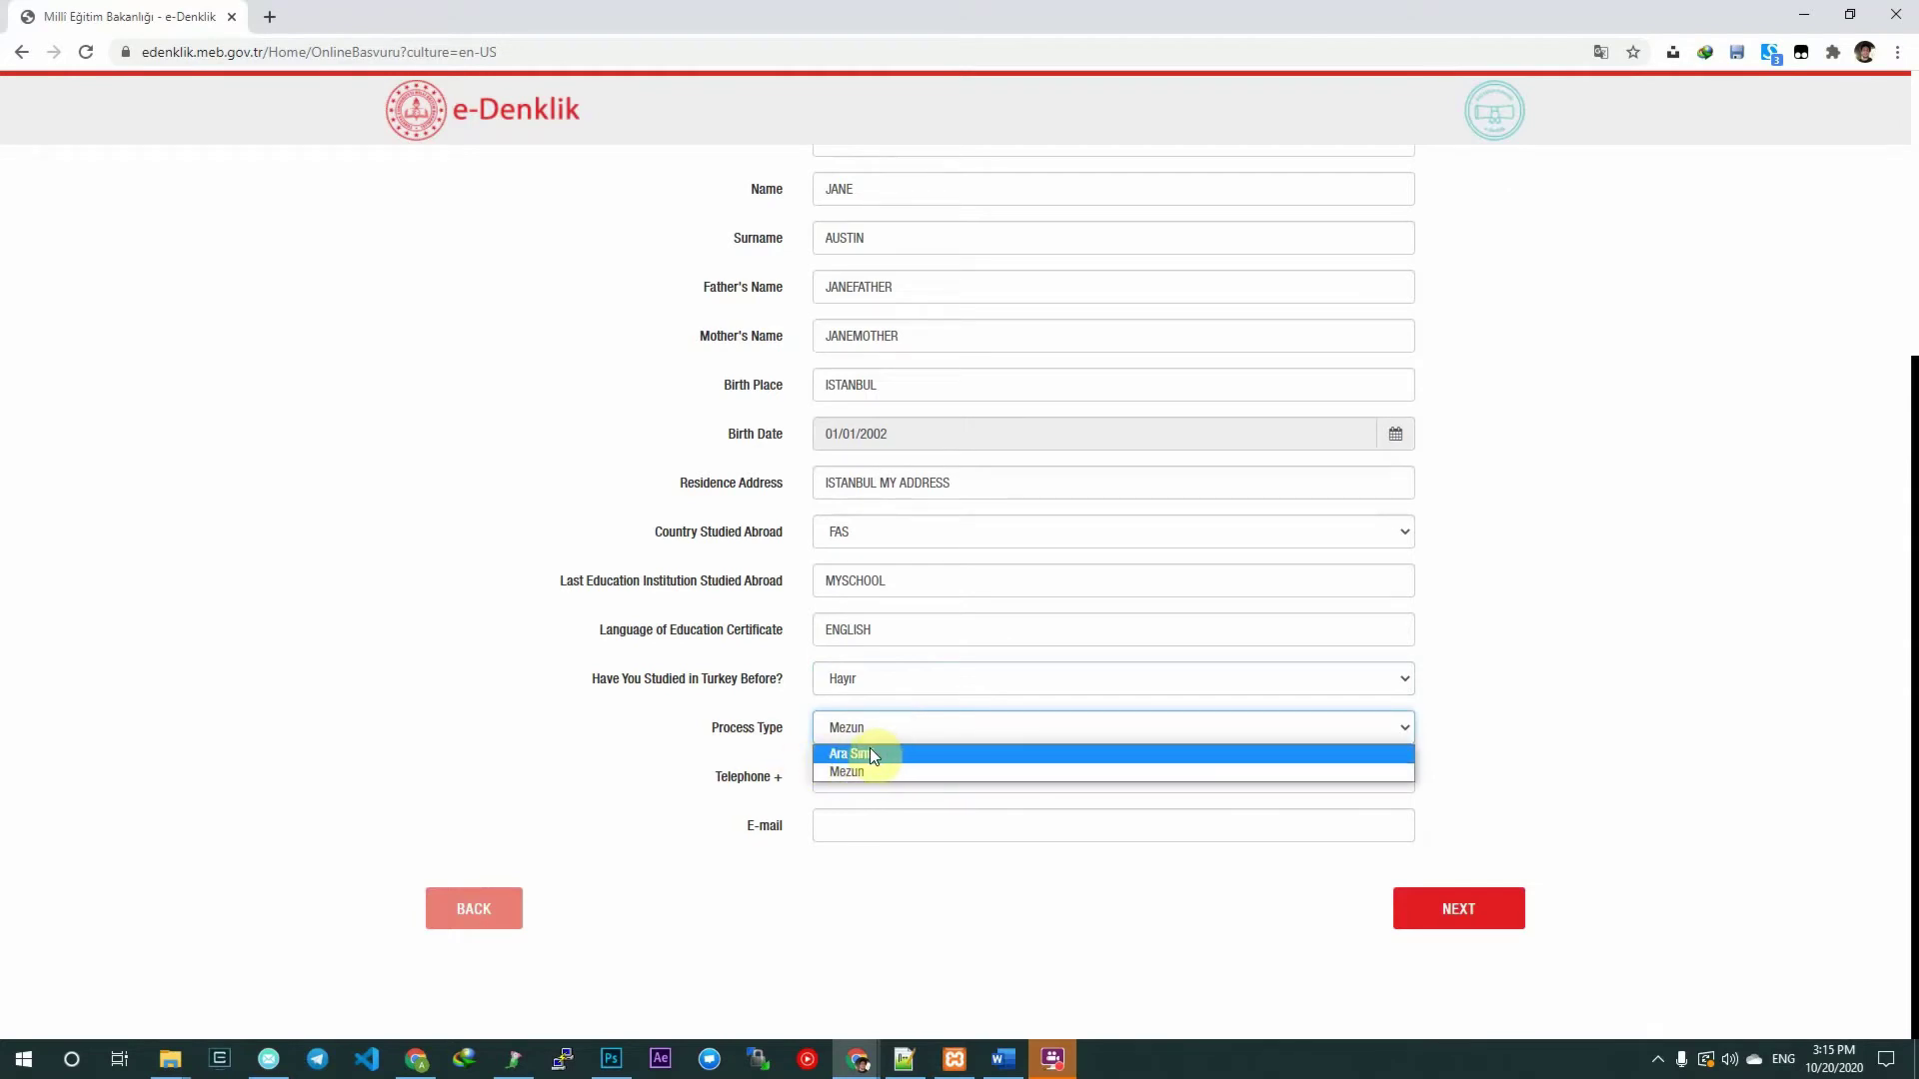
pyautogui.press('Escape')
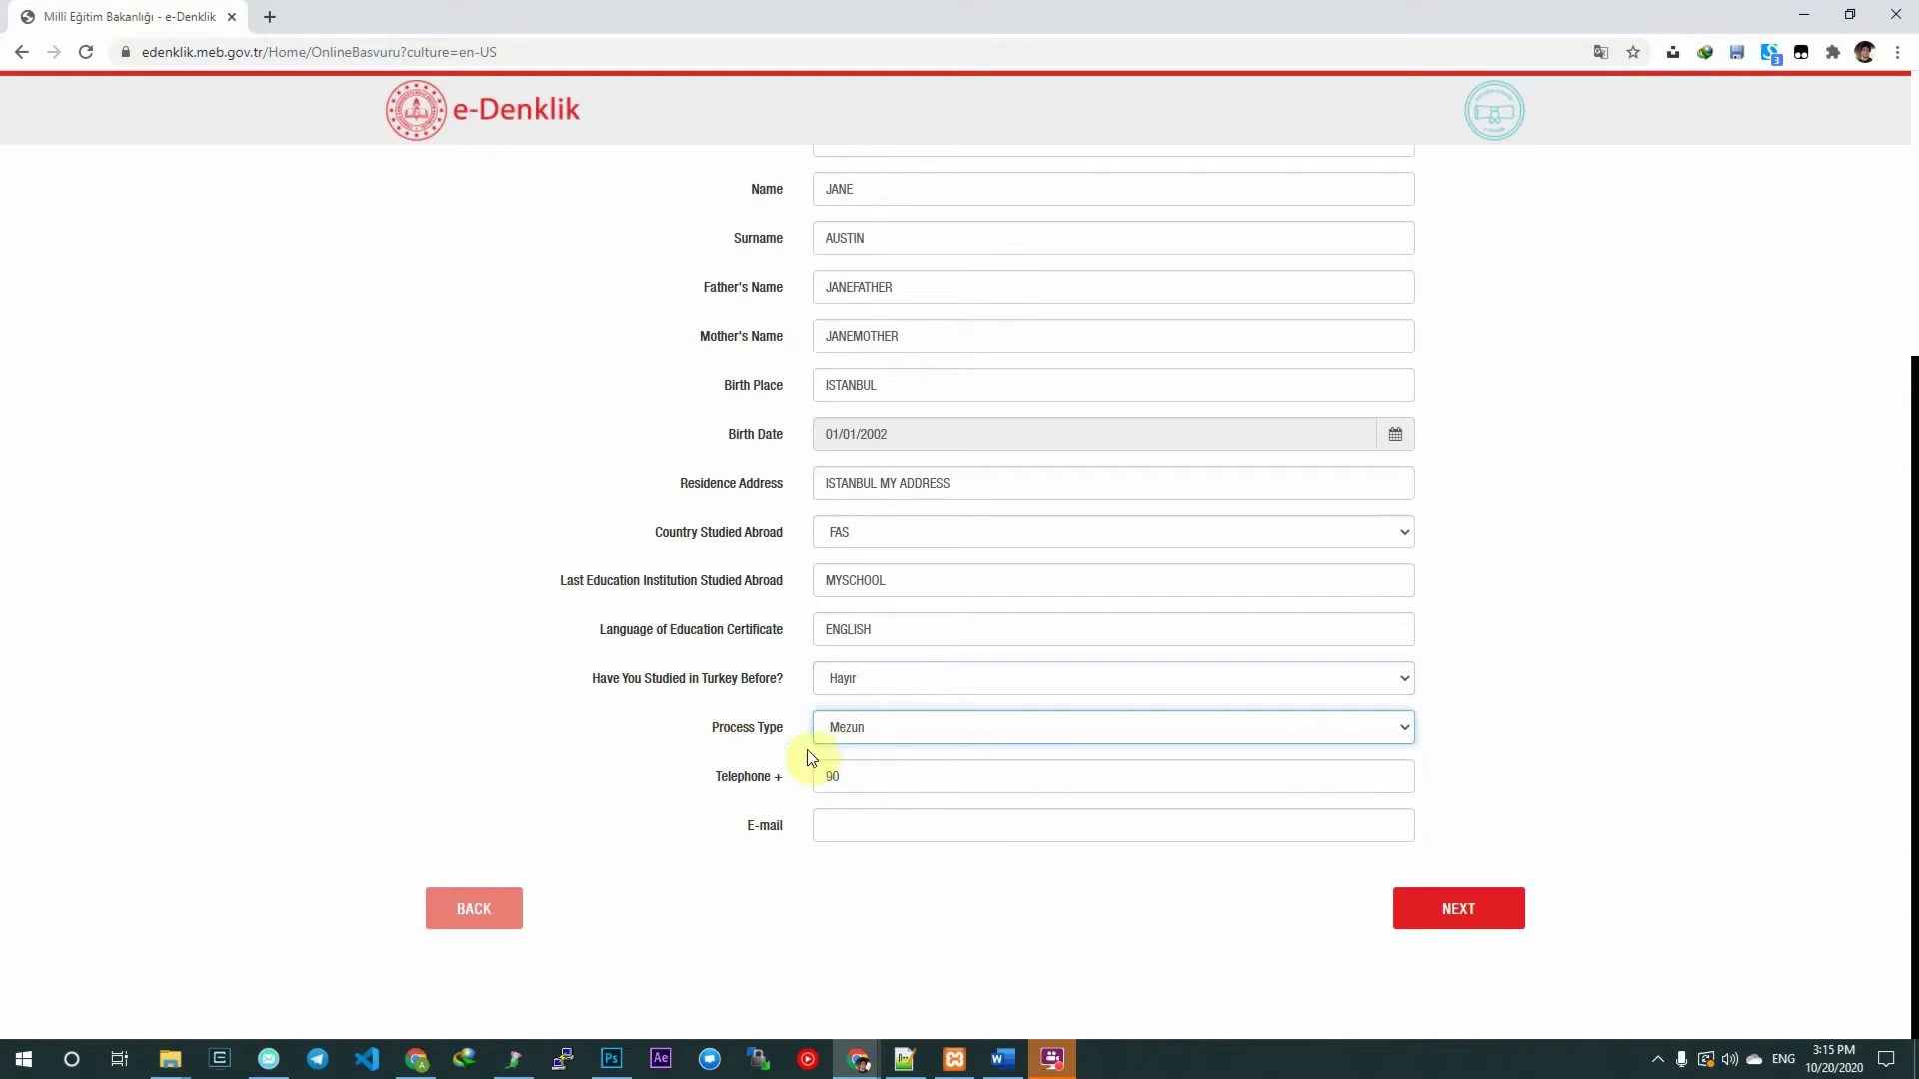
# Enter the telephone number and e-mail address, then continue to the documents step.
pyautogui.click(845, 777)
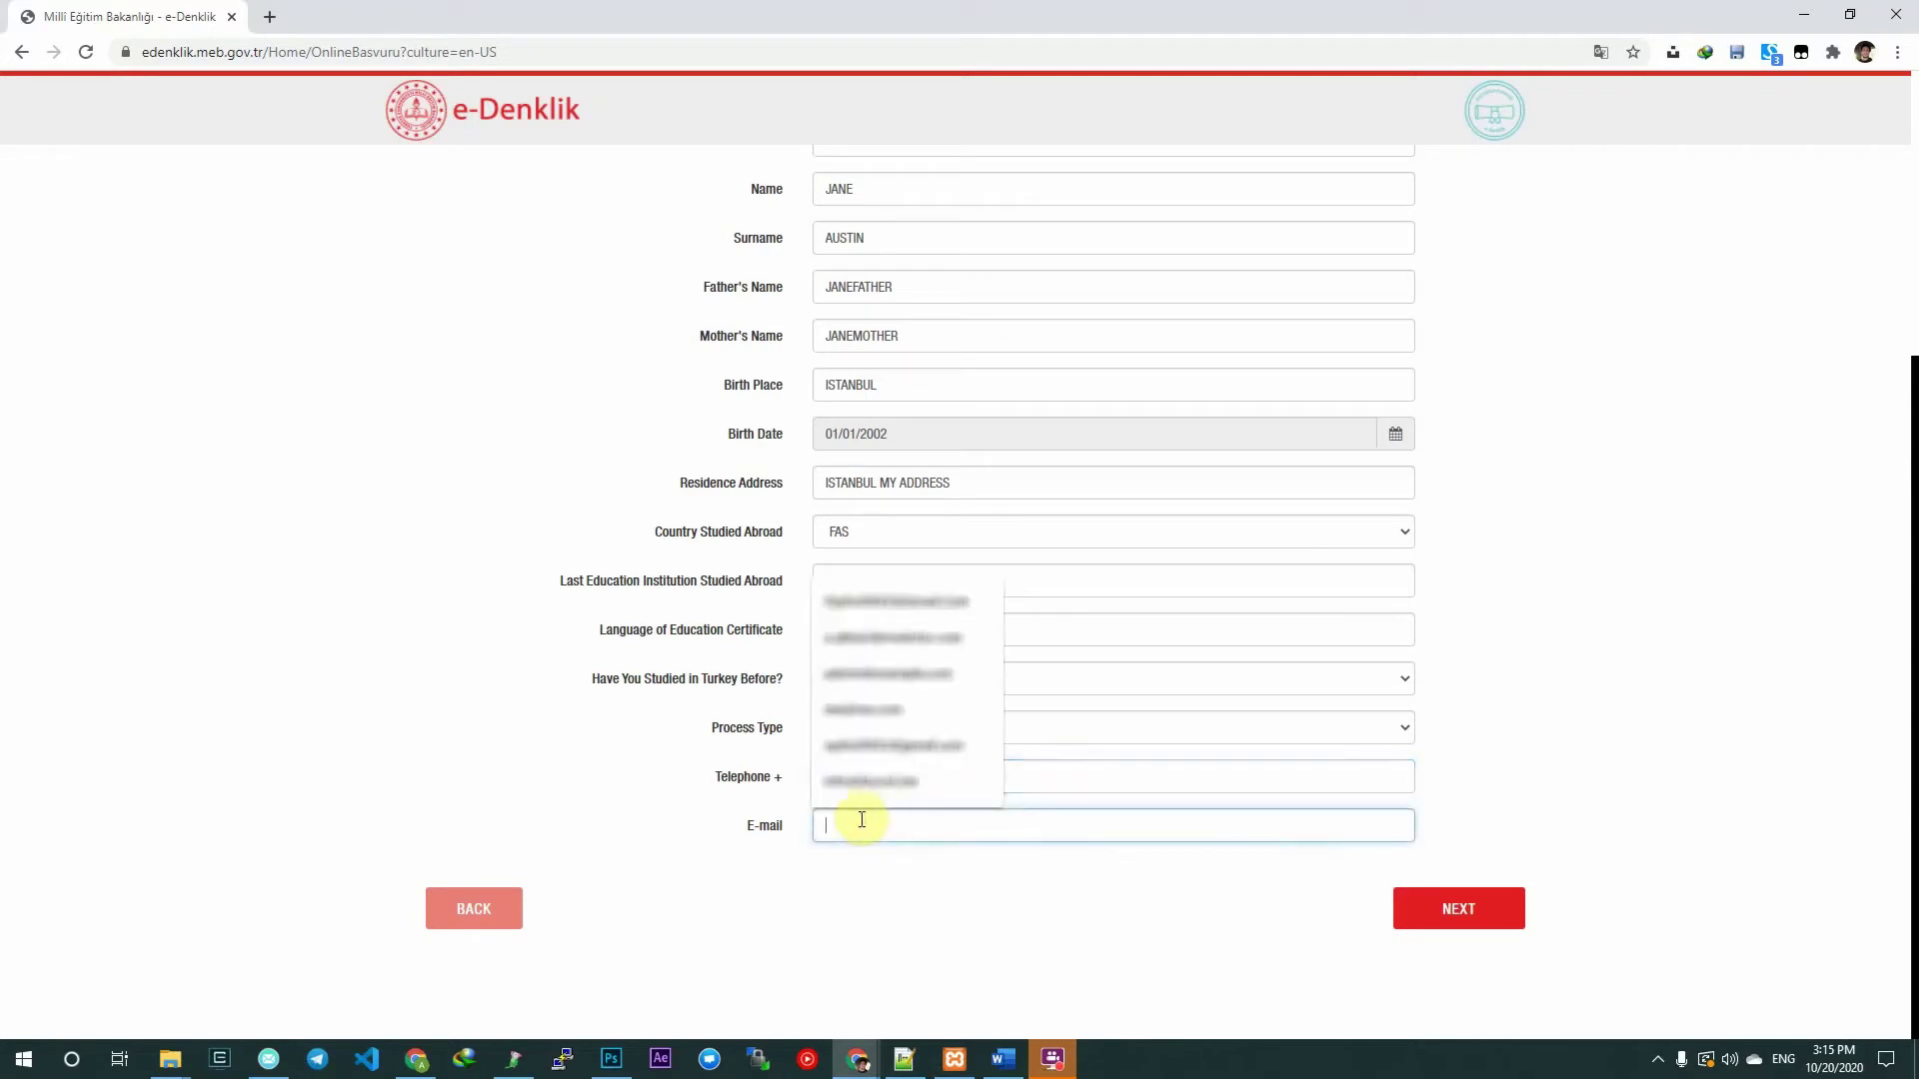
pyautogui.click(887, 719)
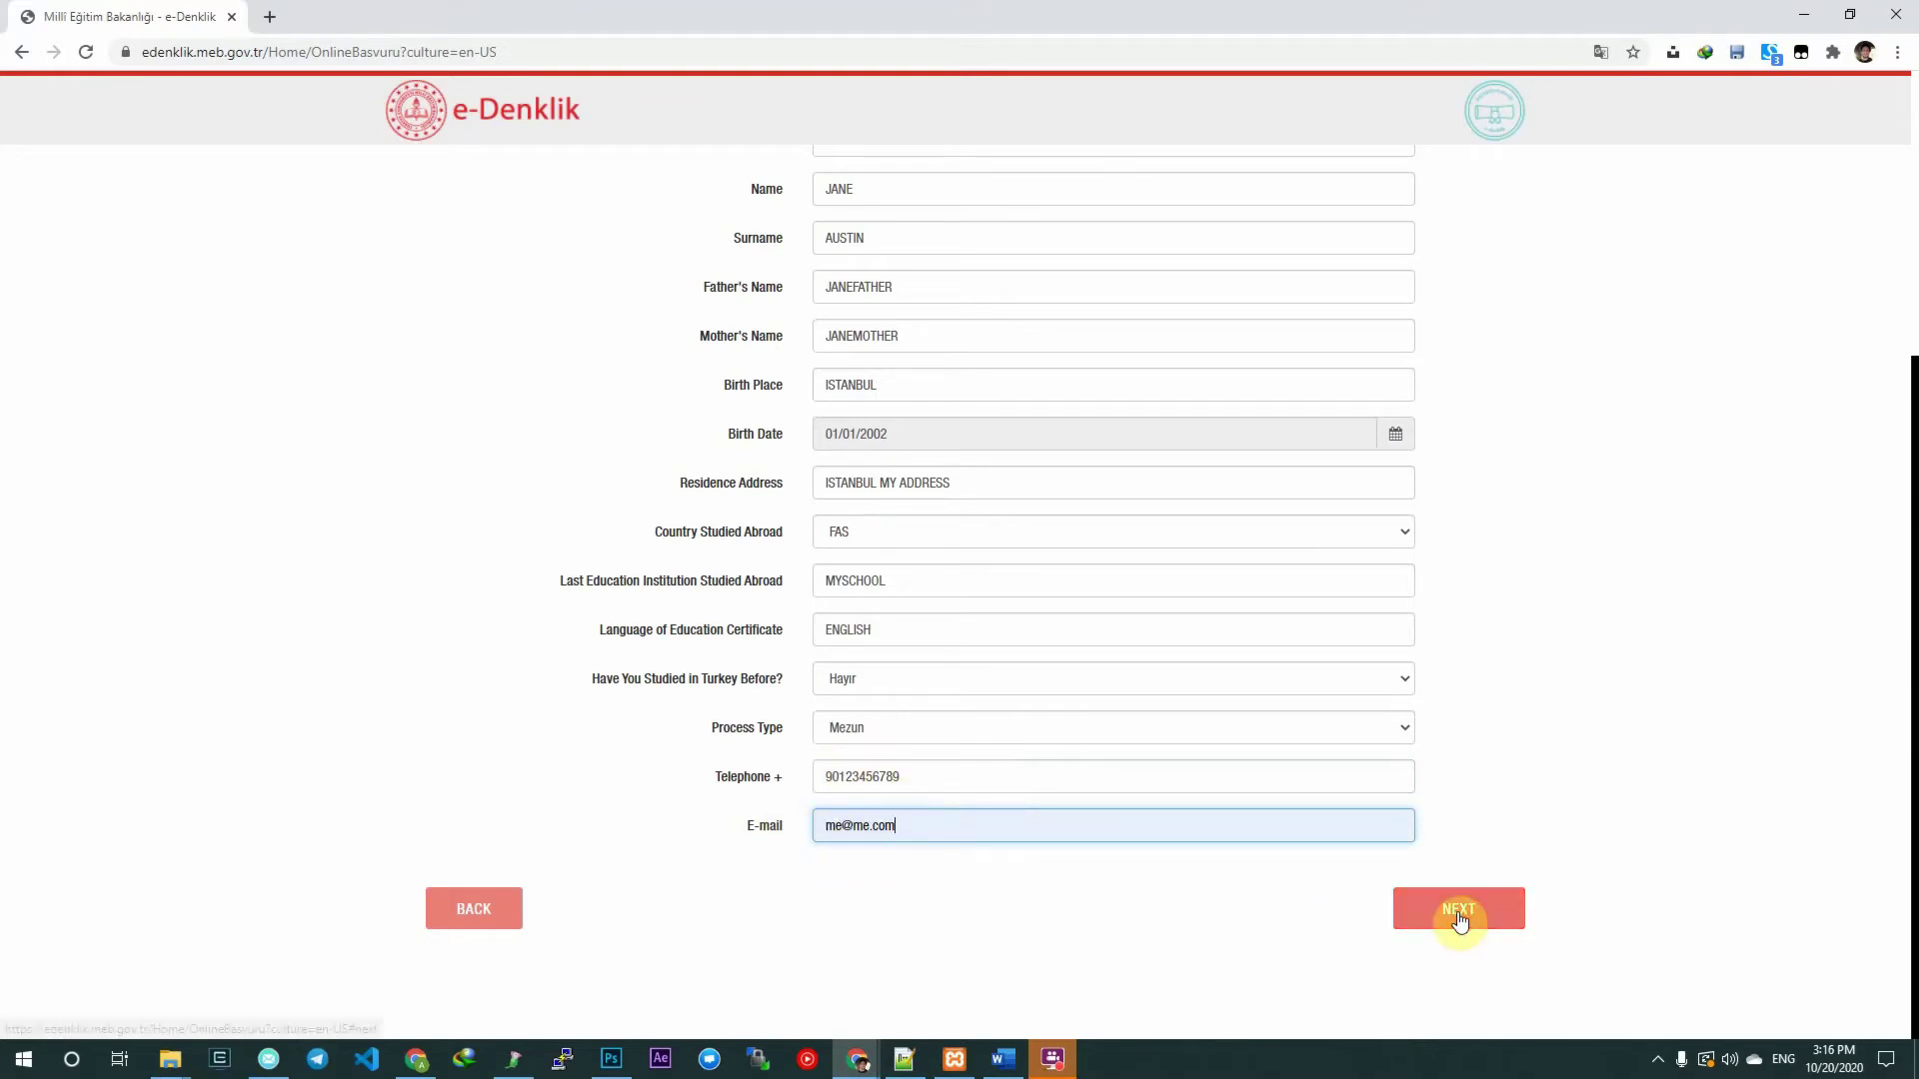
pyautogui.click(1423, 926)
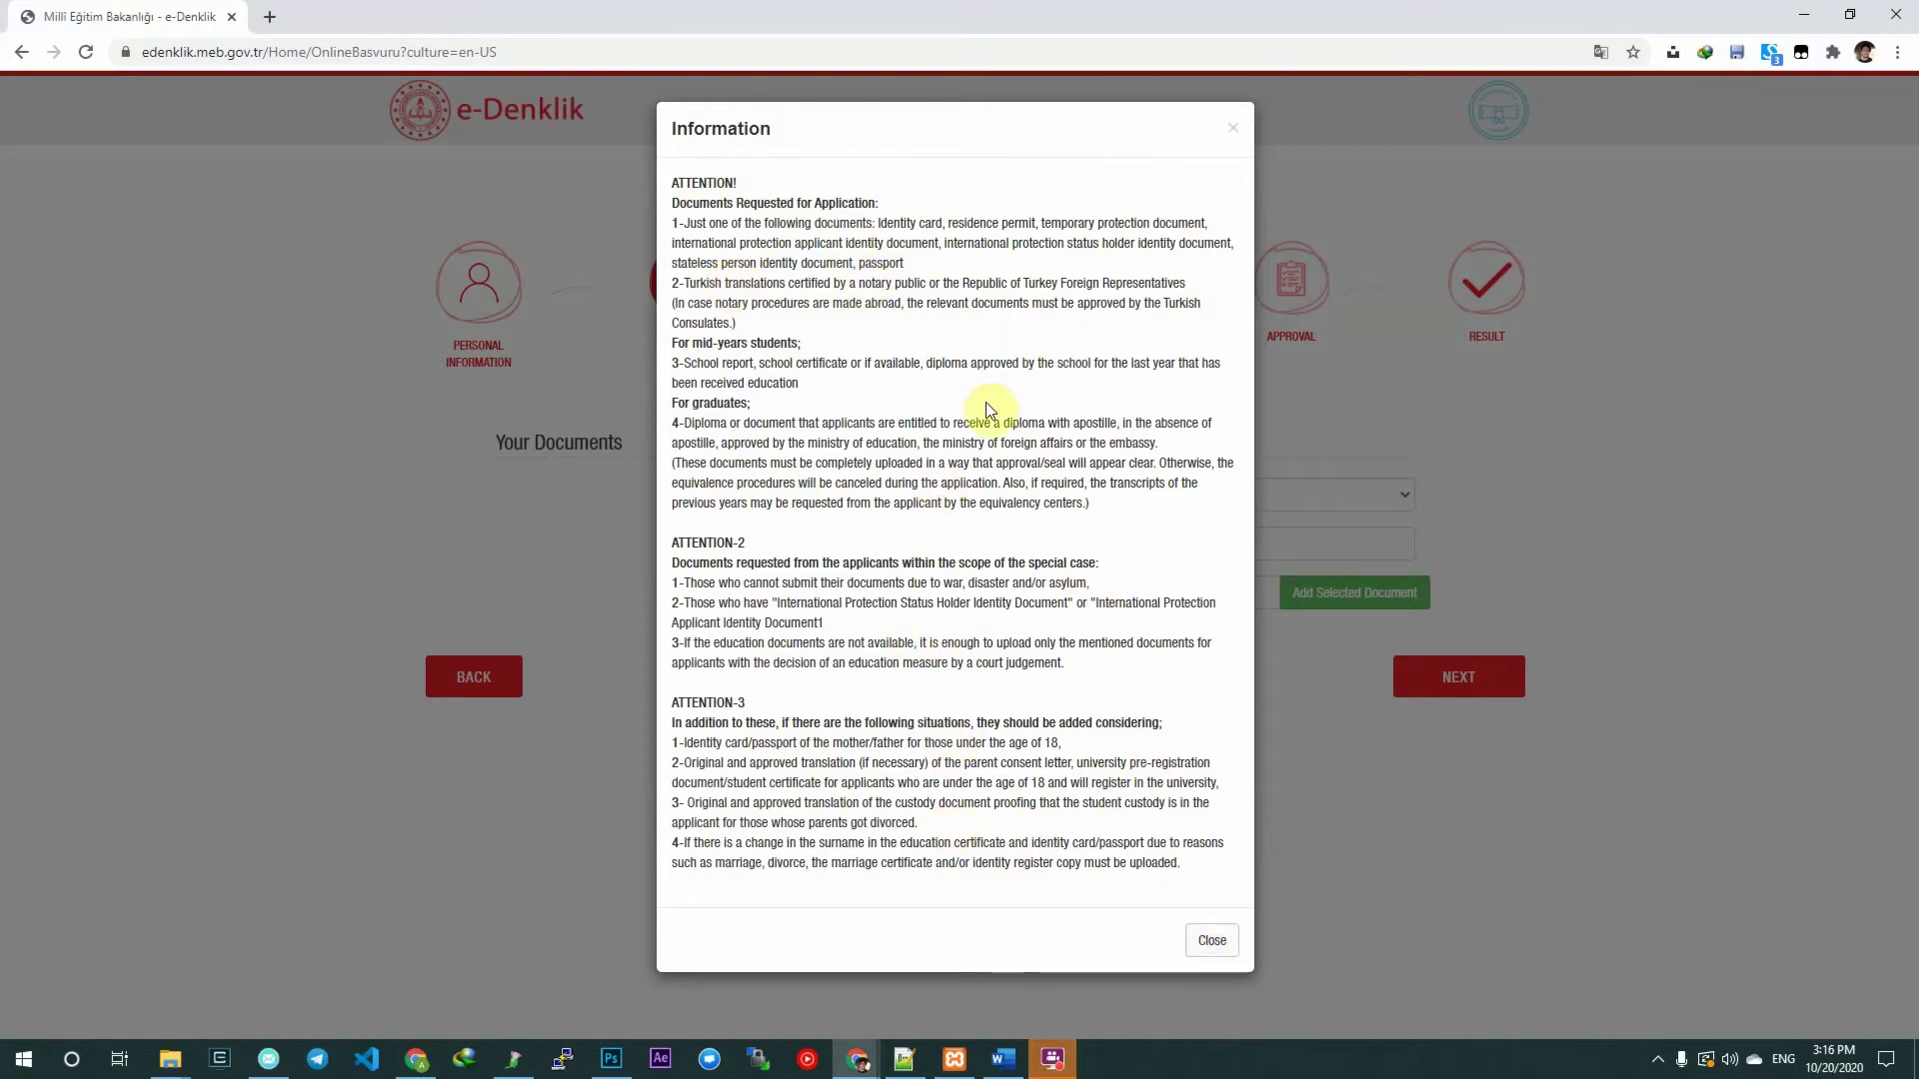
# Add a Kimlik Belgesi/Pasaport document described PASSPORT with Passport.jpg attached.
pyautogui.click(1212, 944)
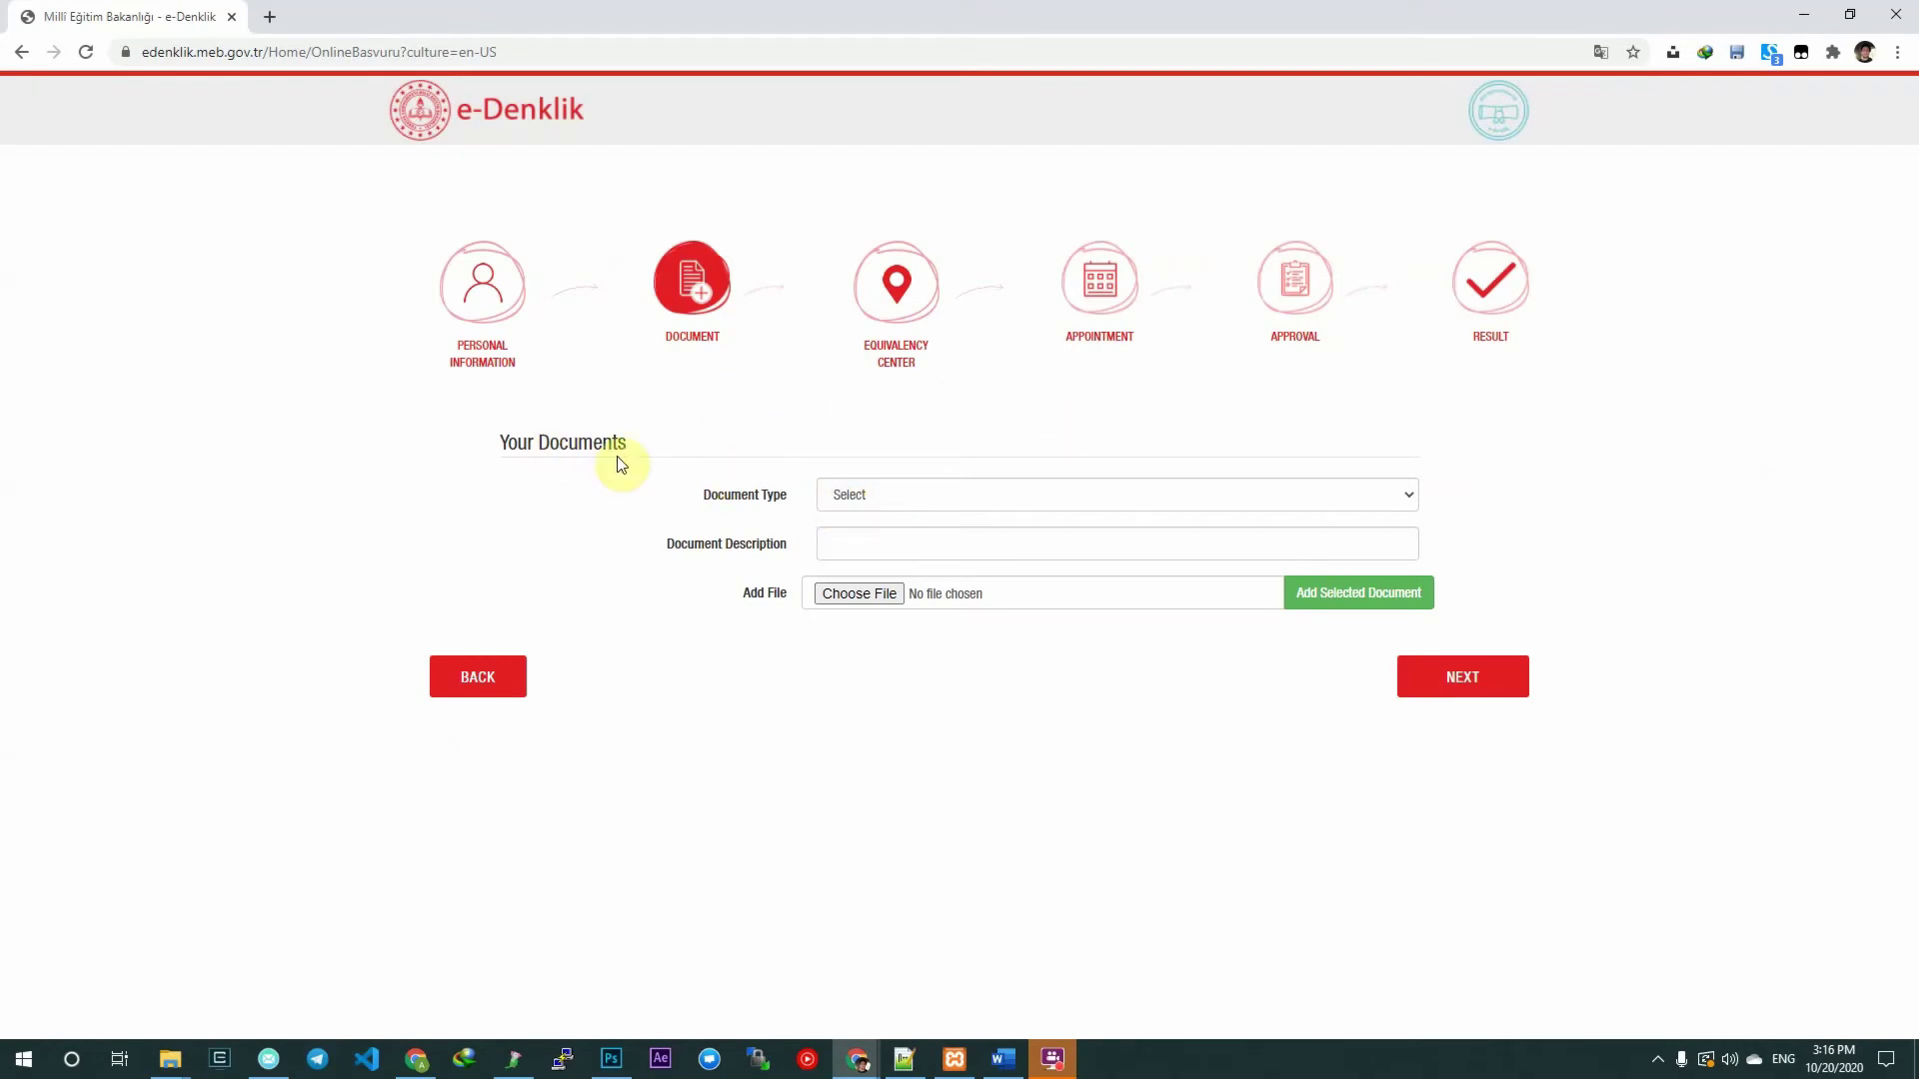
pyautogui.click(845, 498)
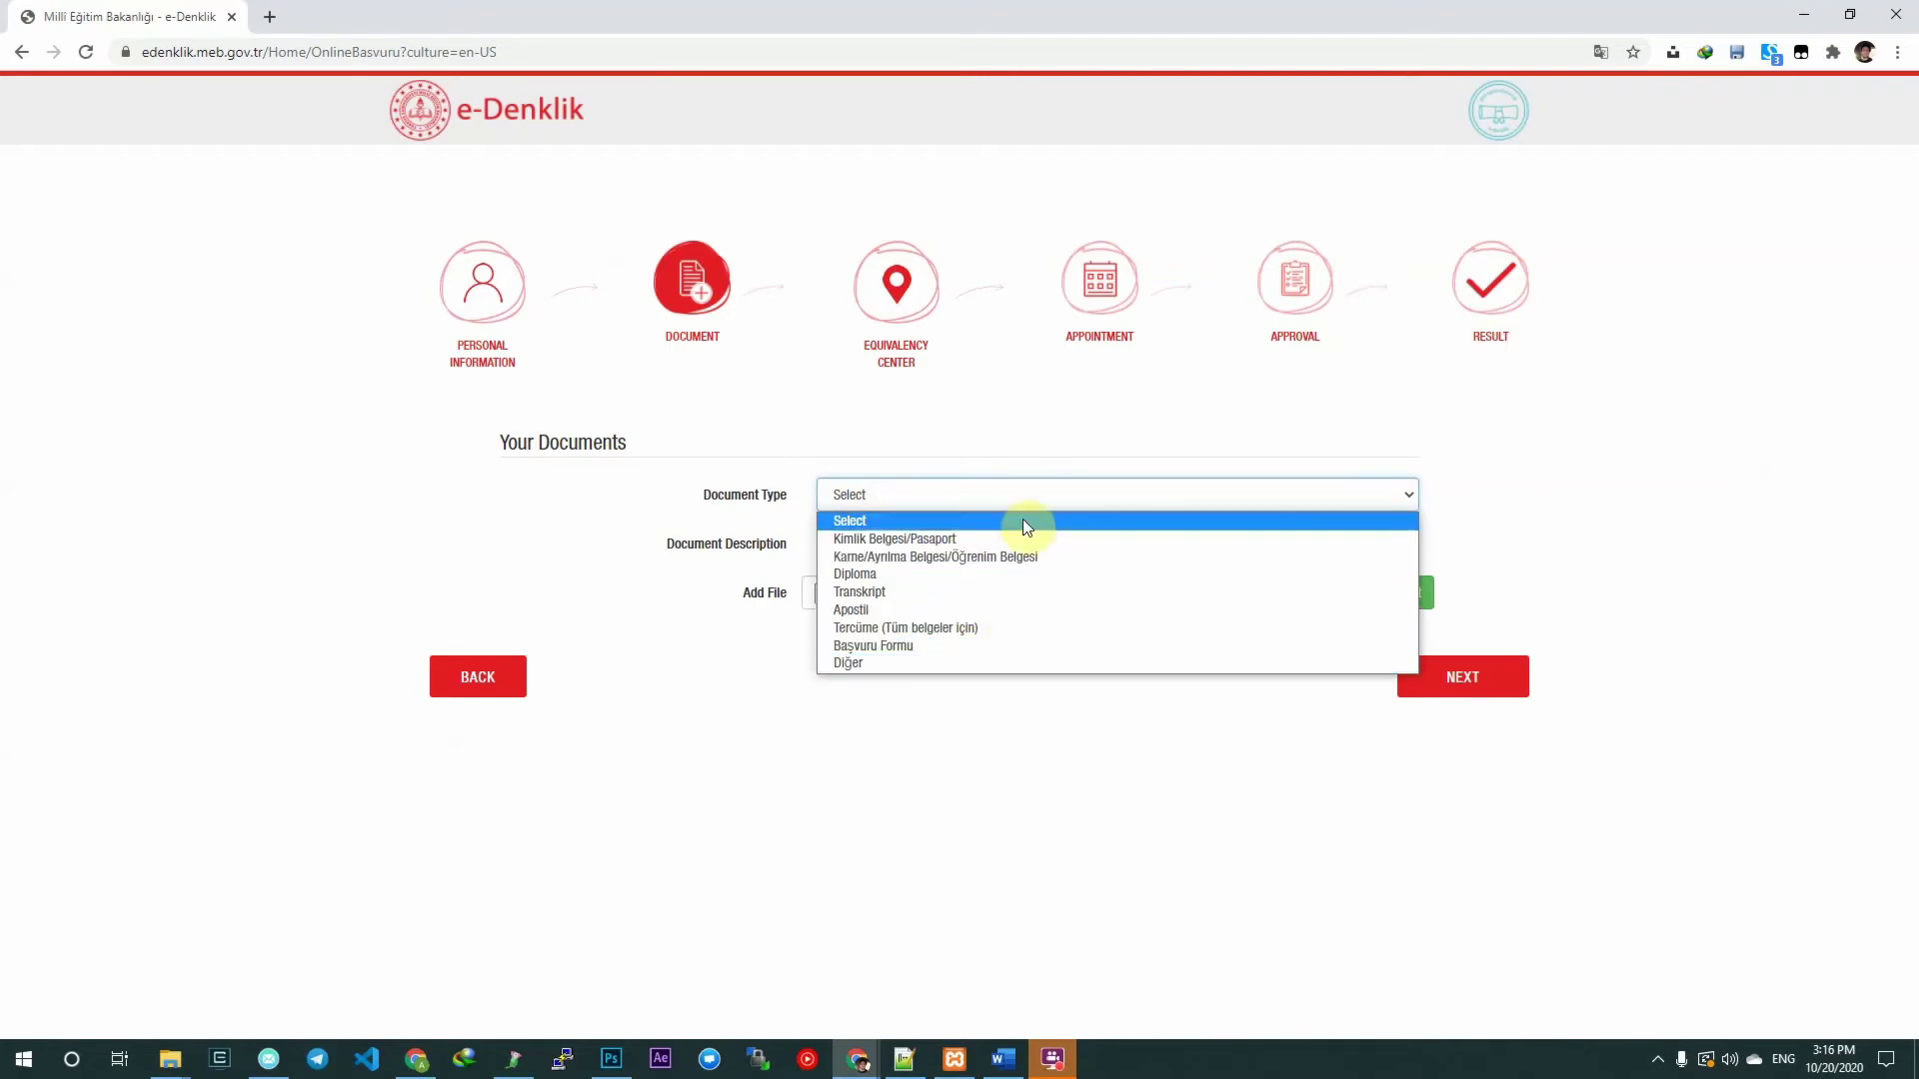
pyautogui.click(953, 543)
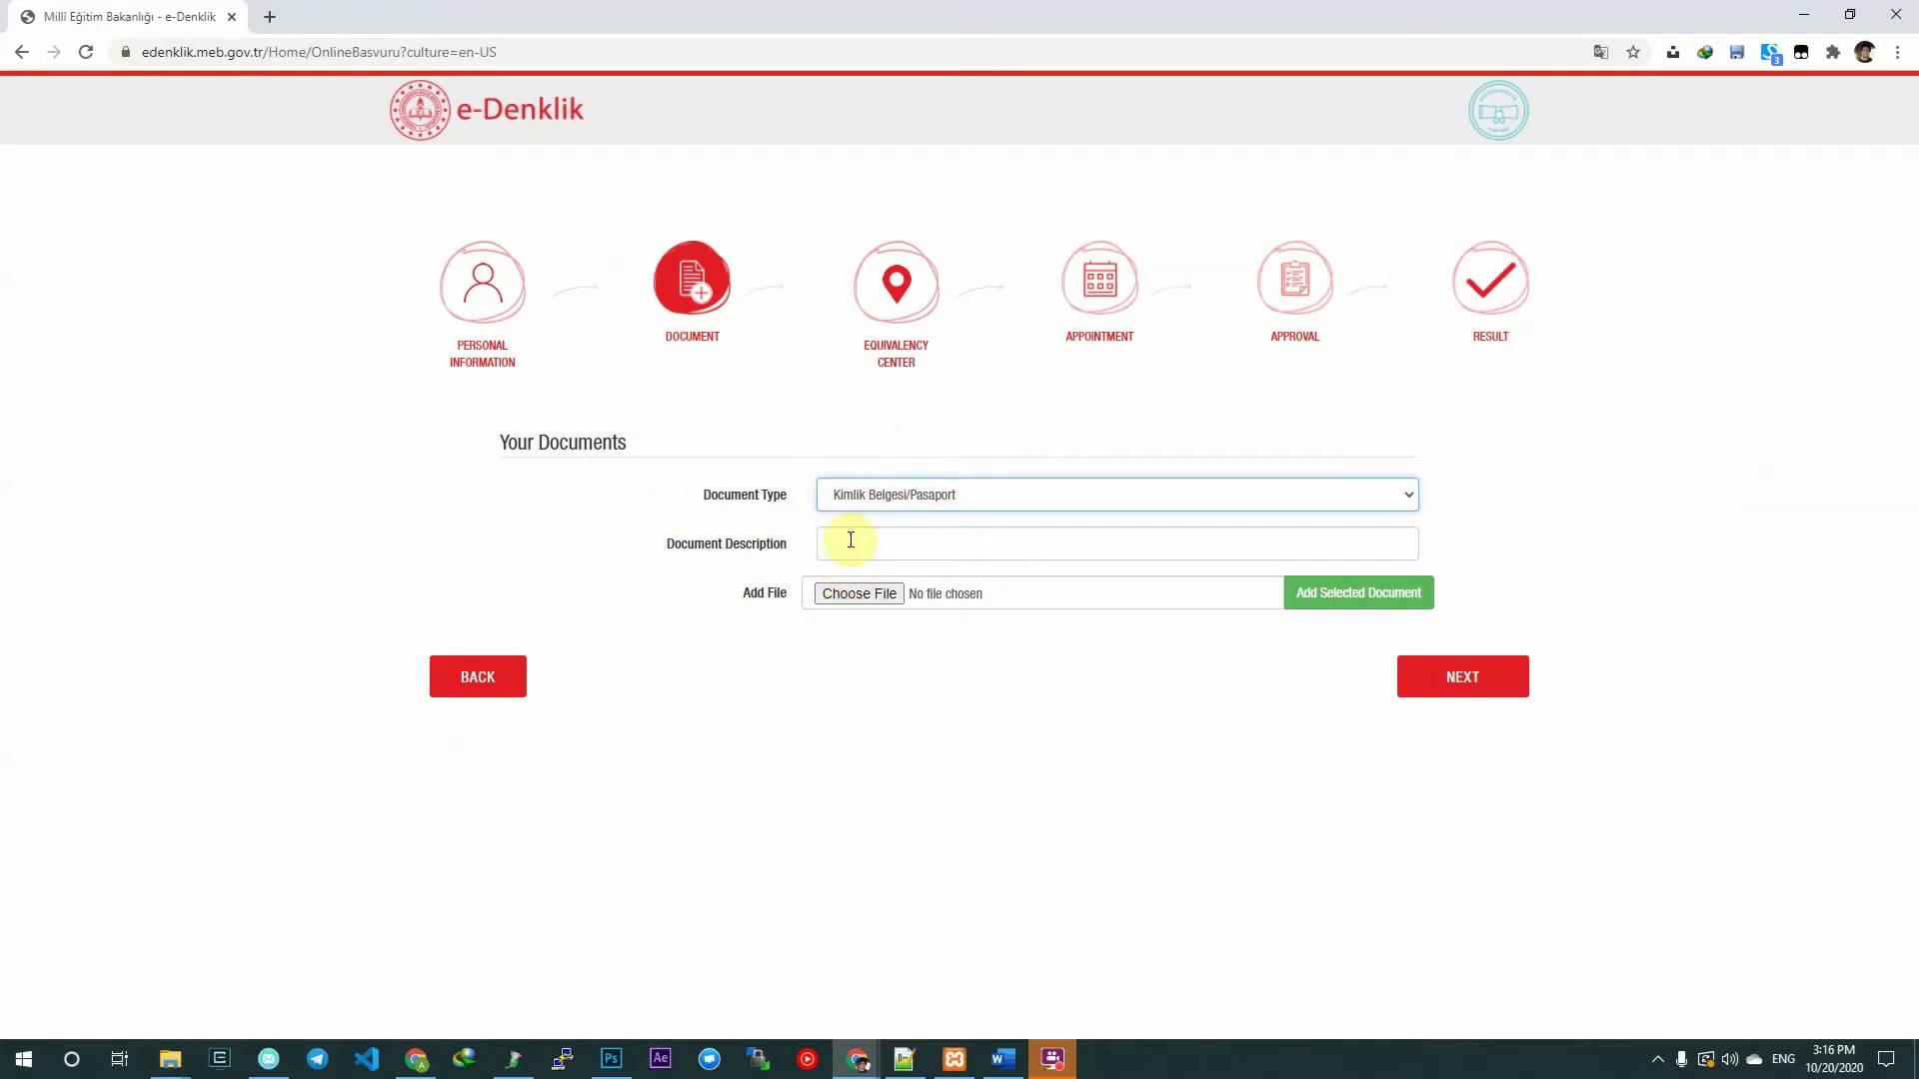
pyautogui.click(940, 480)
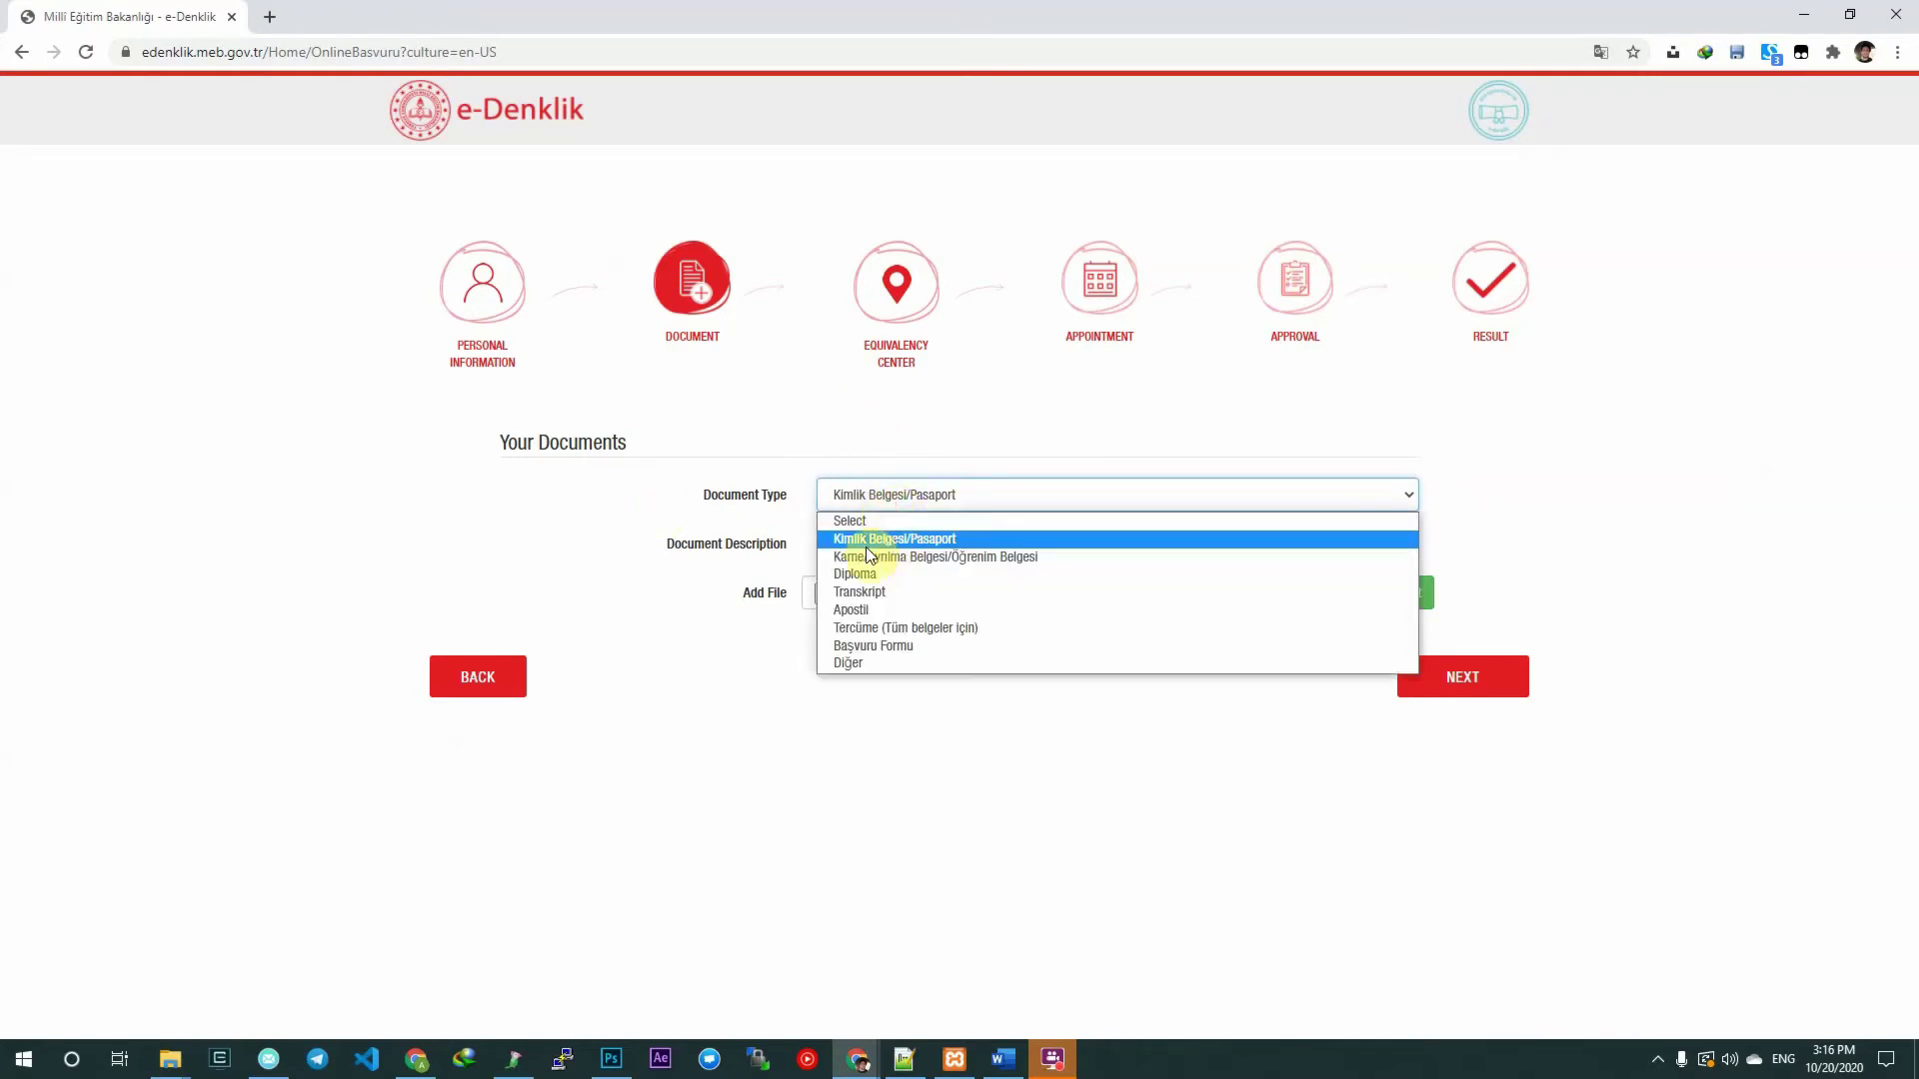
pyautogui.click(953, 541)
pyautogui.click(878, 542)
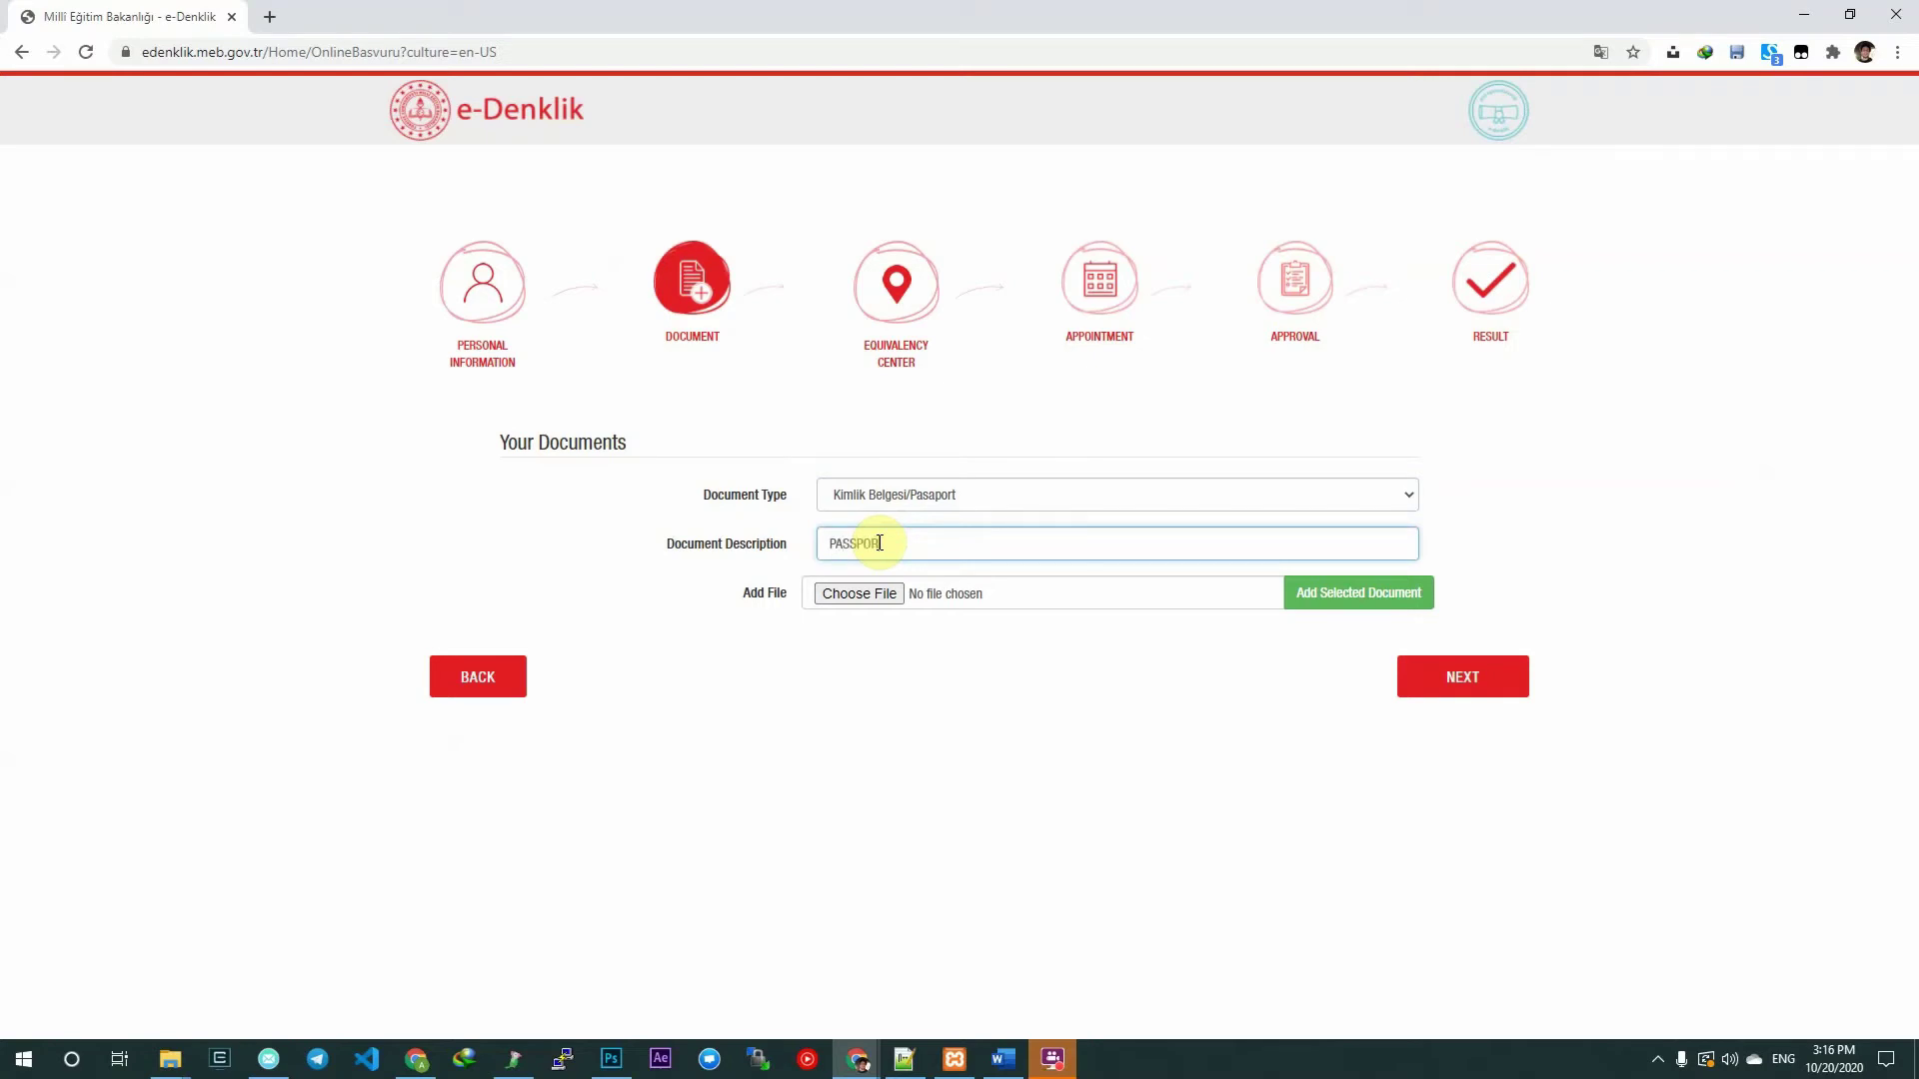
pyautogui.click(958, 596)
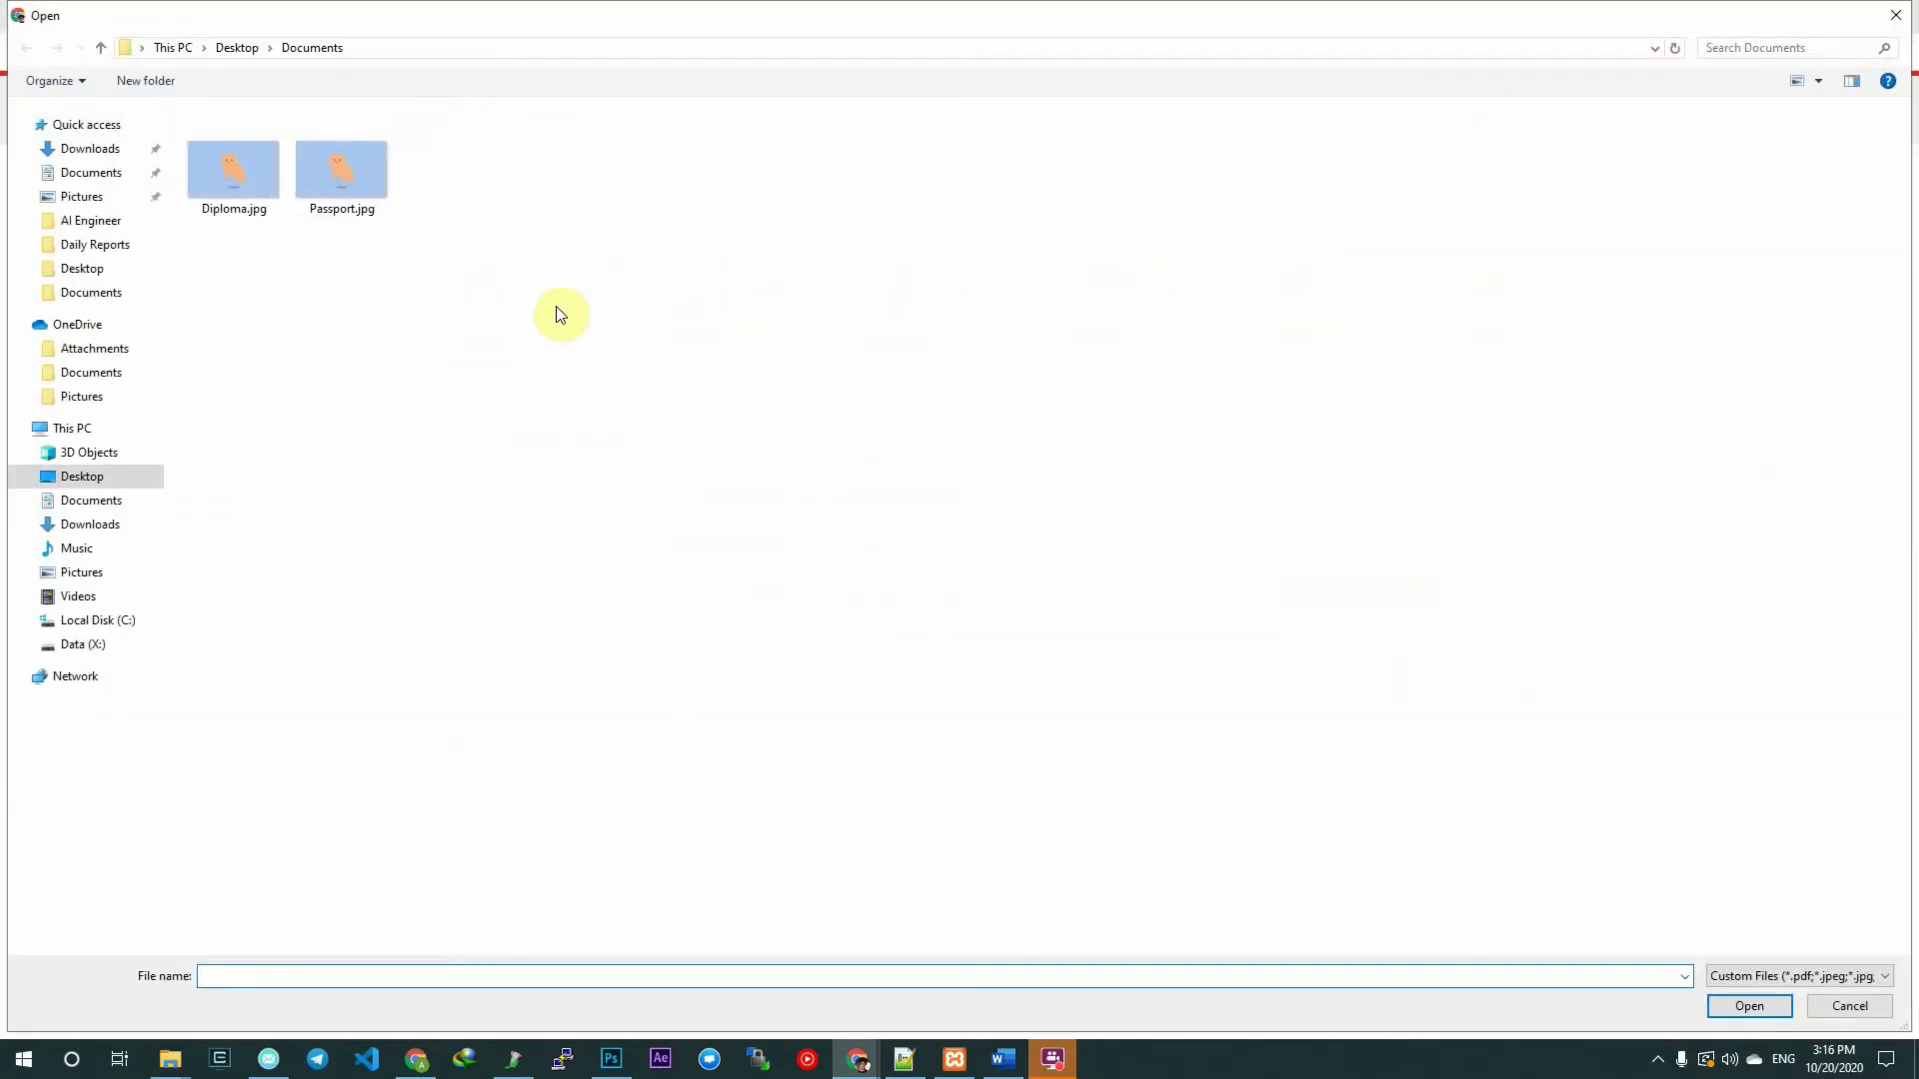
pyautogui.doubleClick(331, 183)
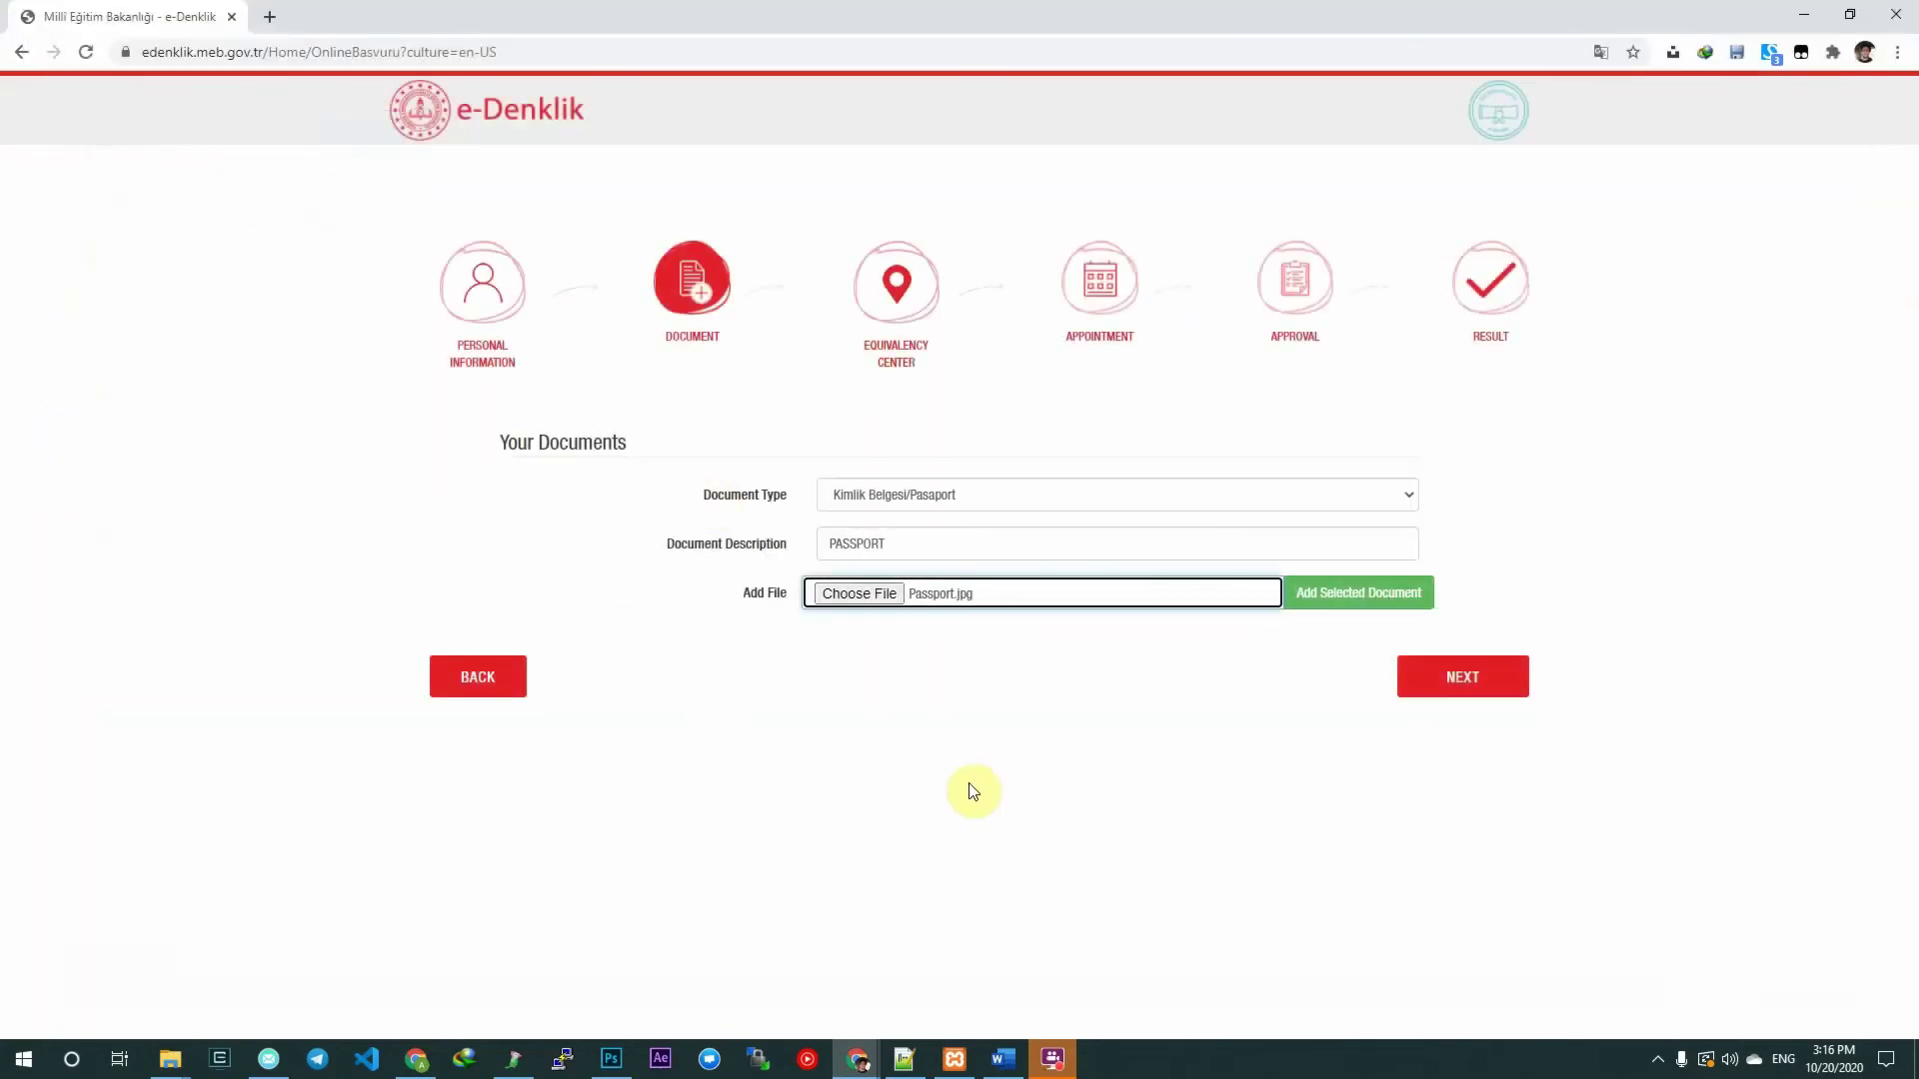
pyautogui.click(1321, 600)
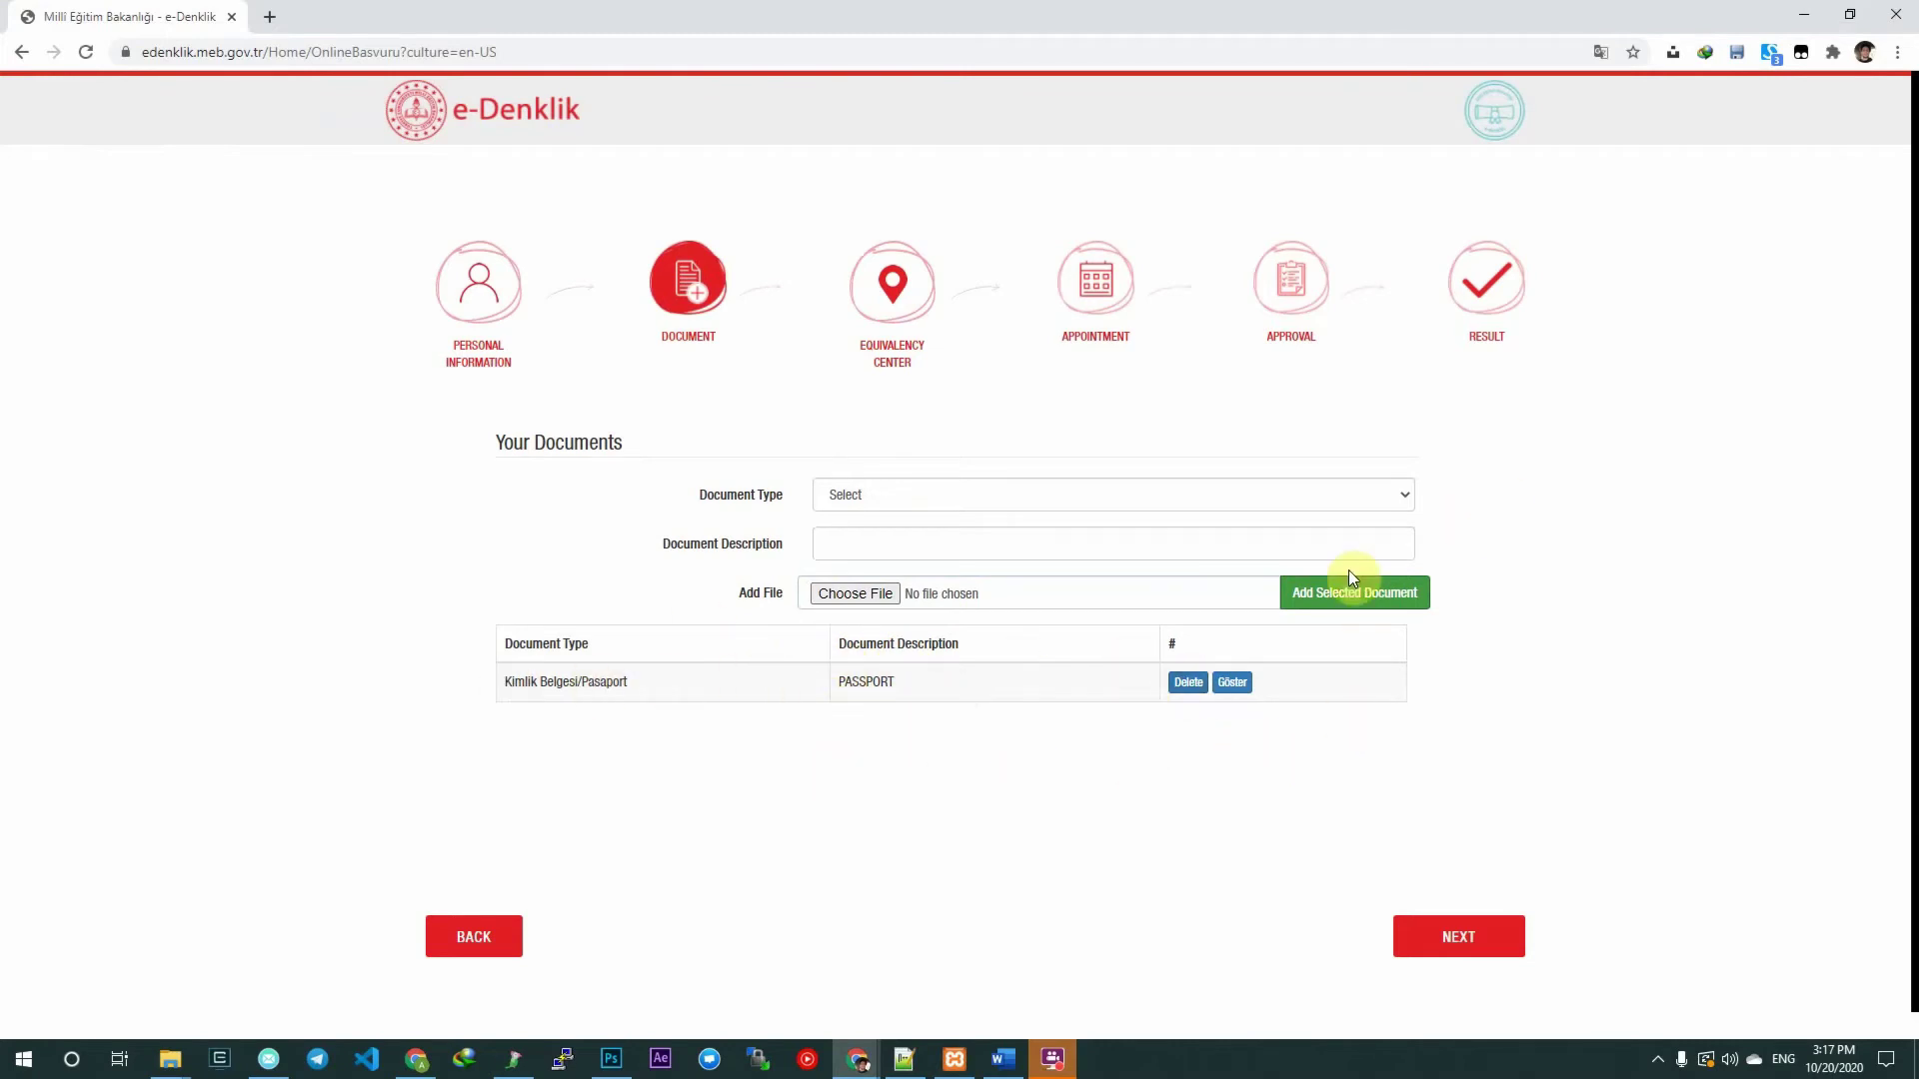
# Add a Diploma document described DIPLOMA with Diploma.jpg attached.
pyautogui.click(1069, 496)
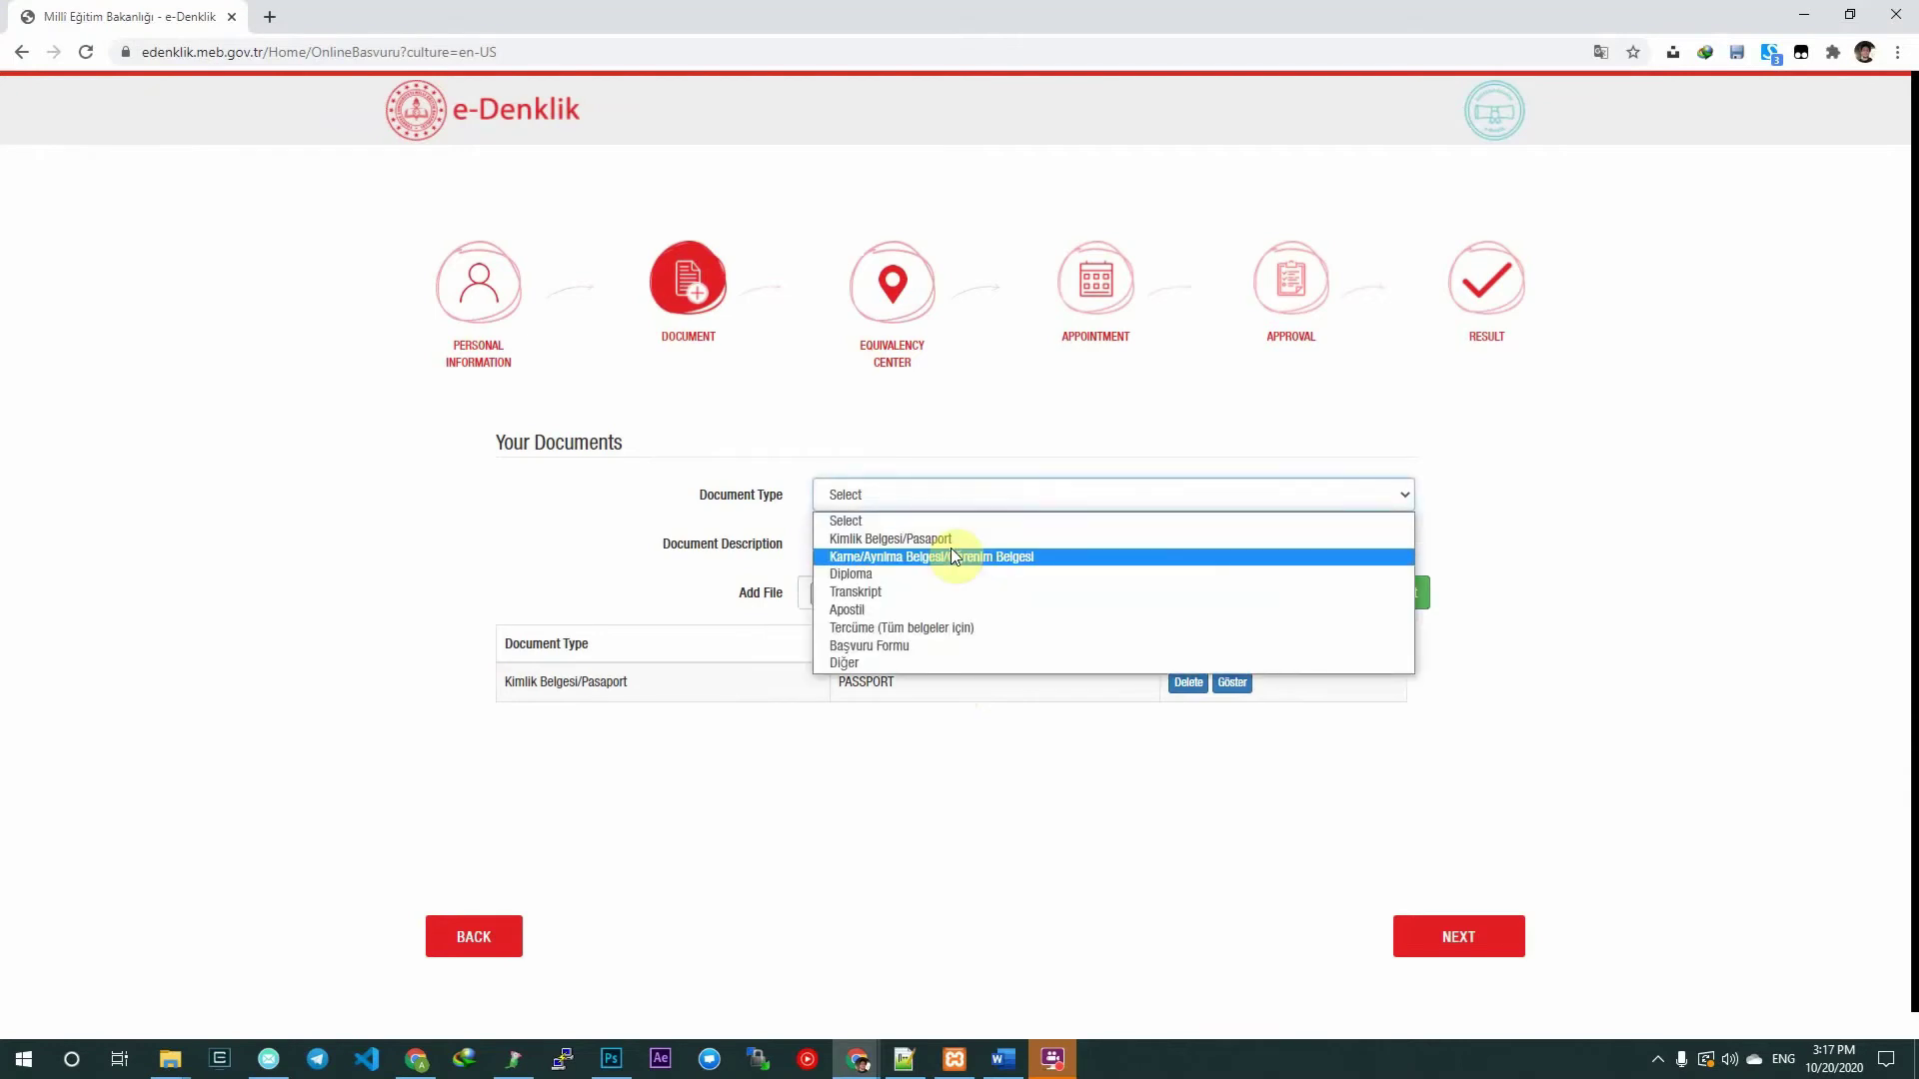
pyautogui.click(931, 575)
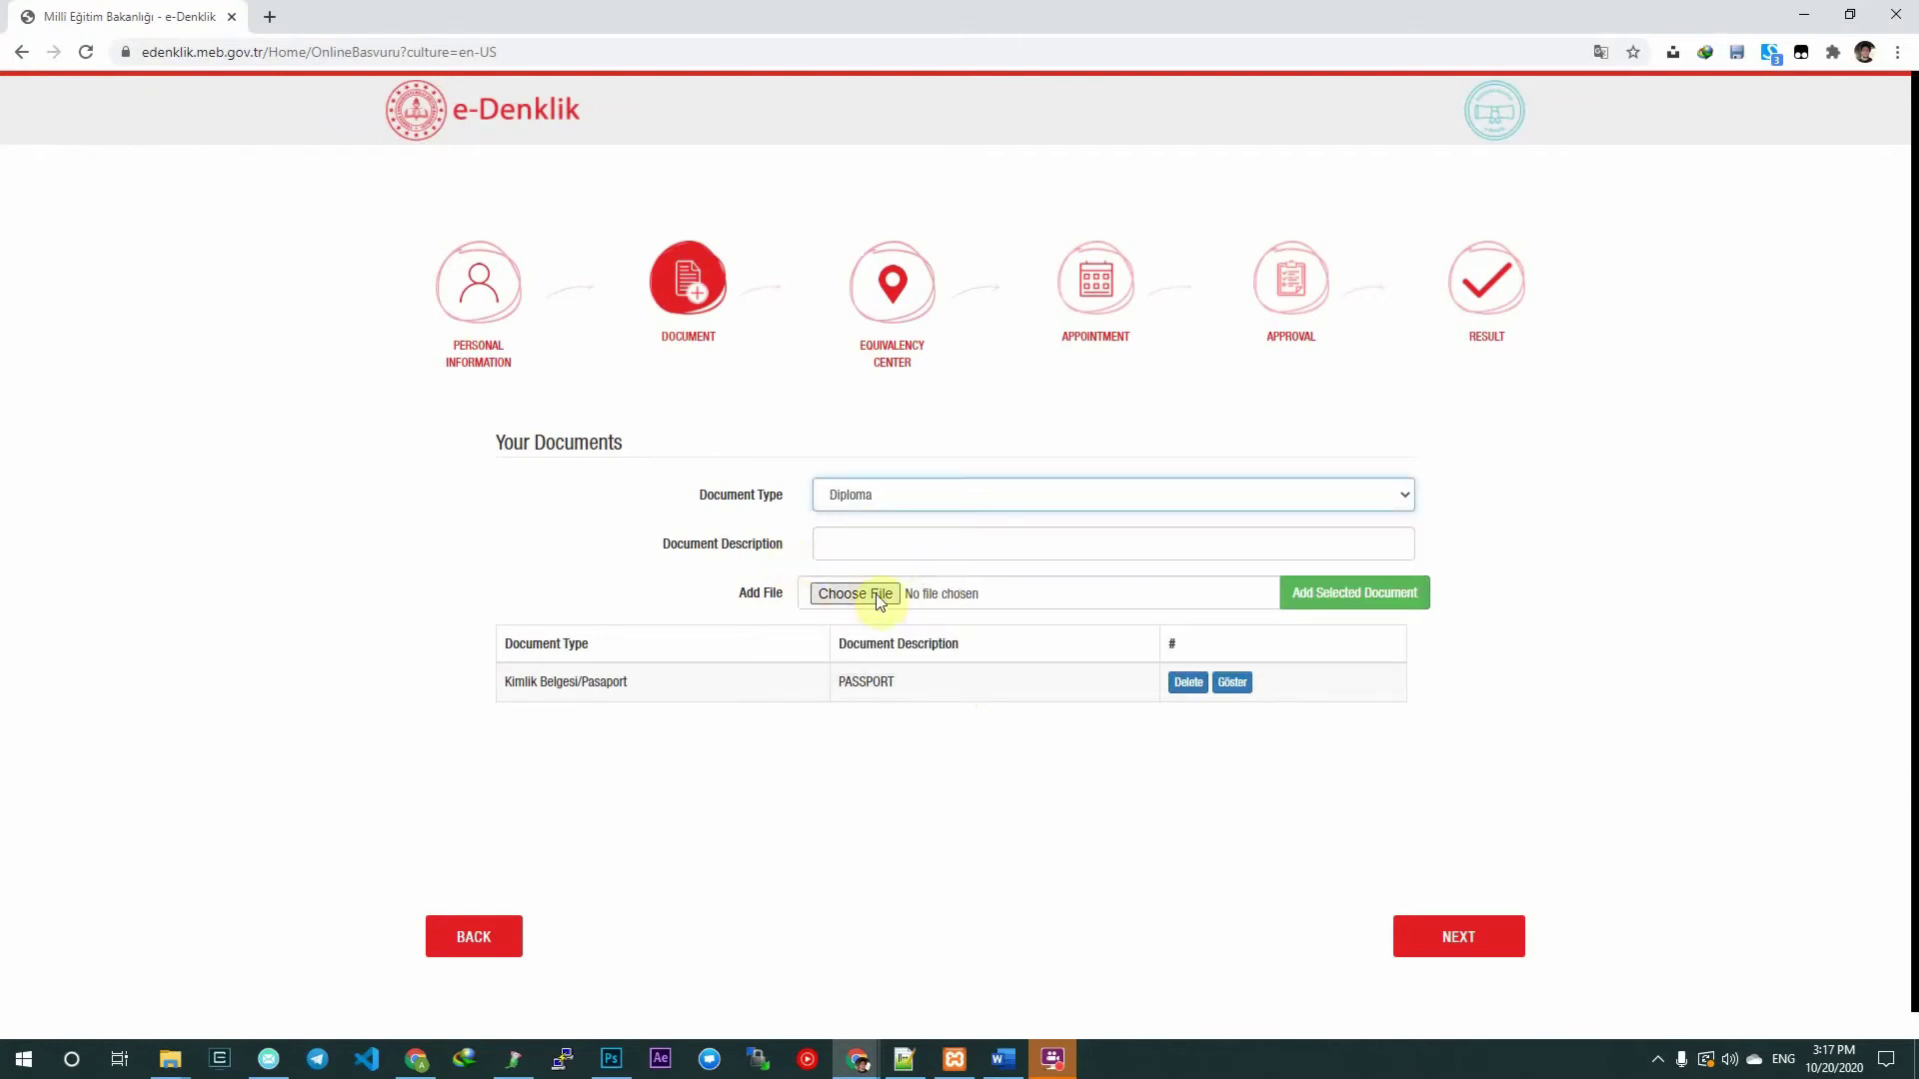
pyautogui.click(865, 542)
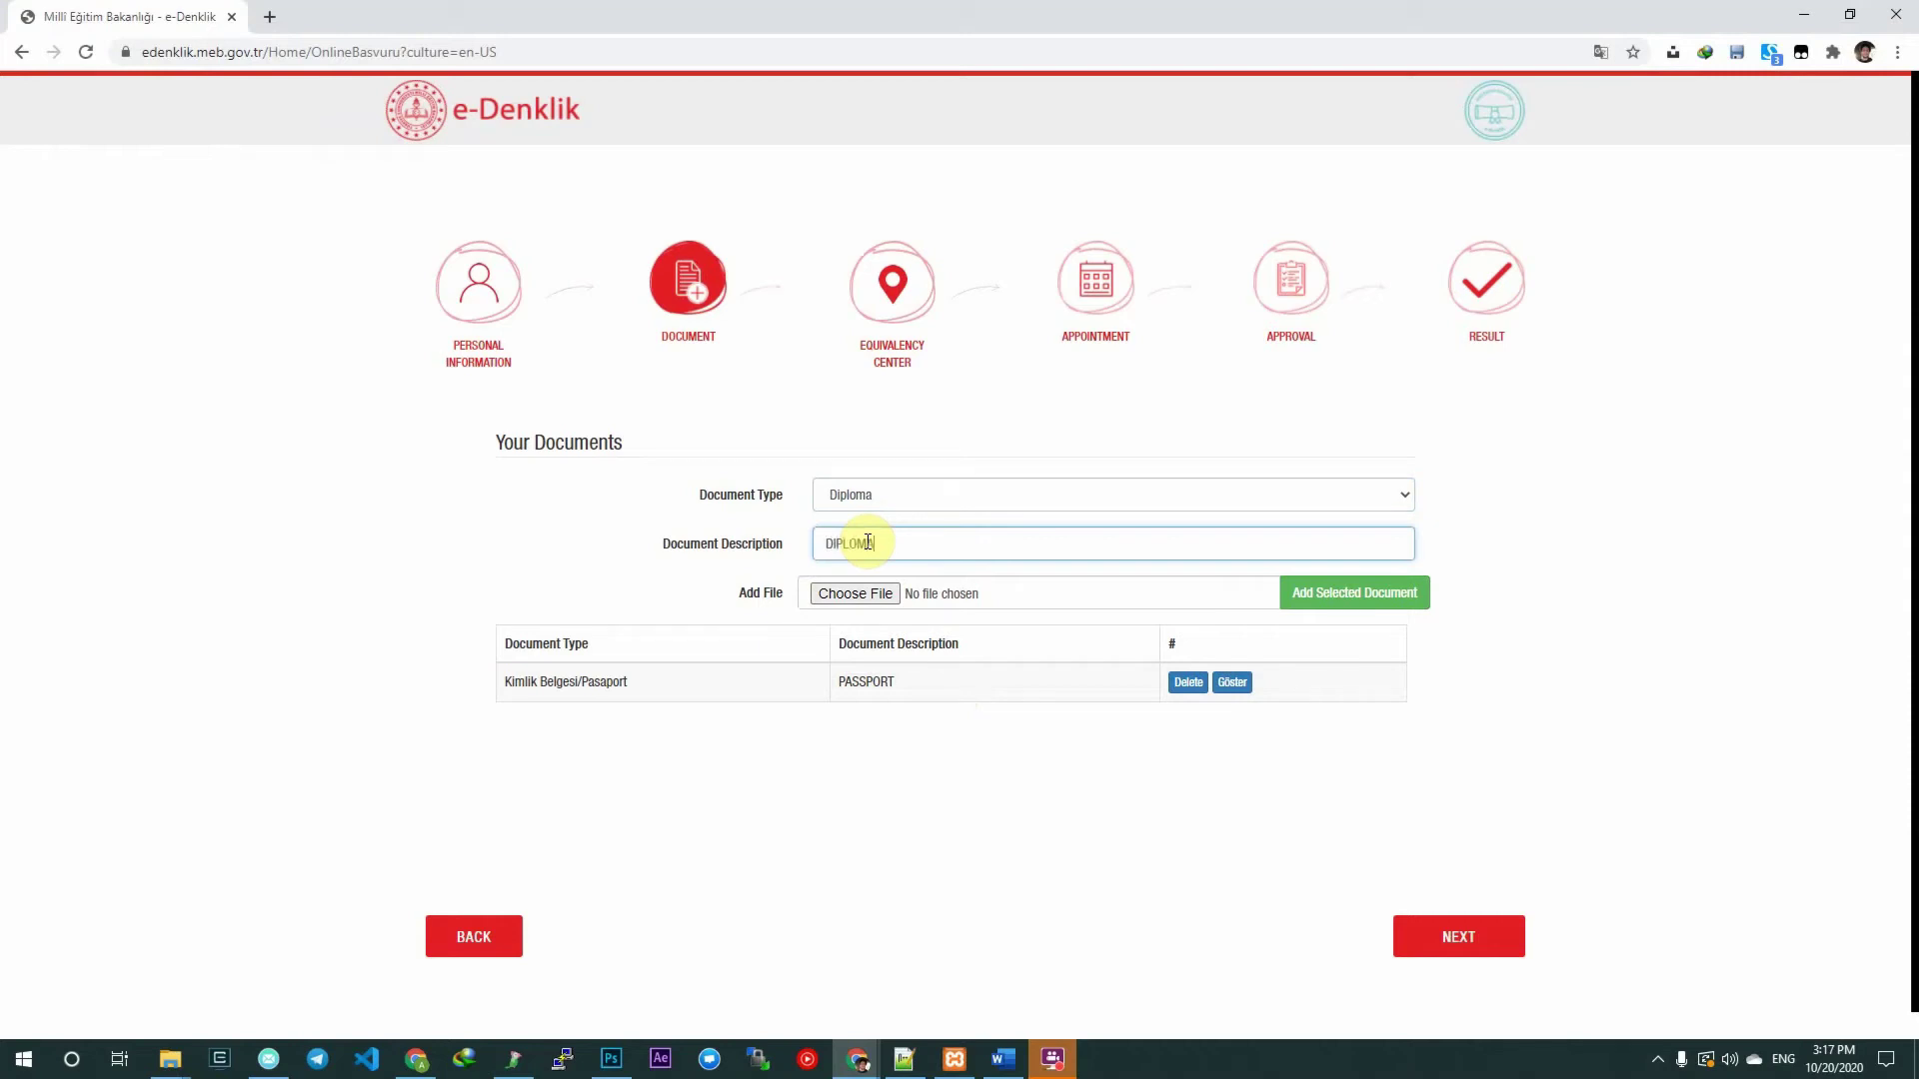
pyautogui.click(859, 596)
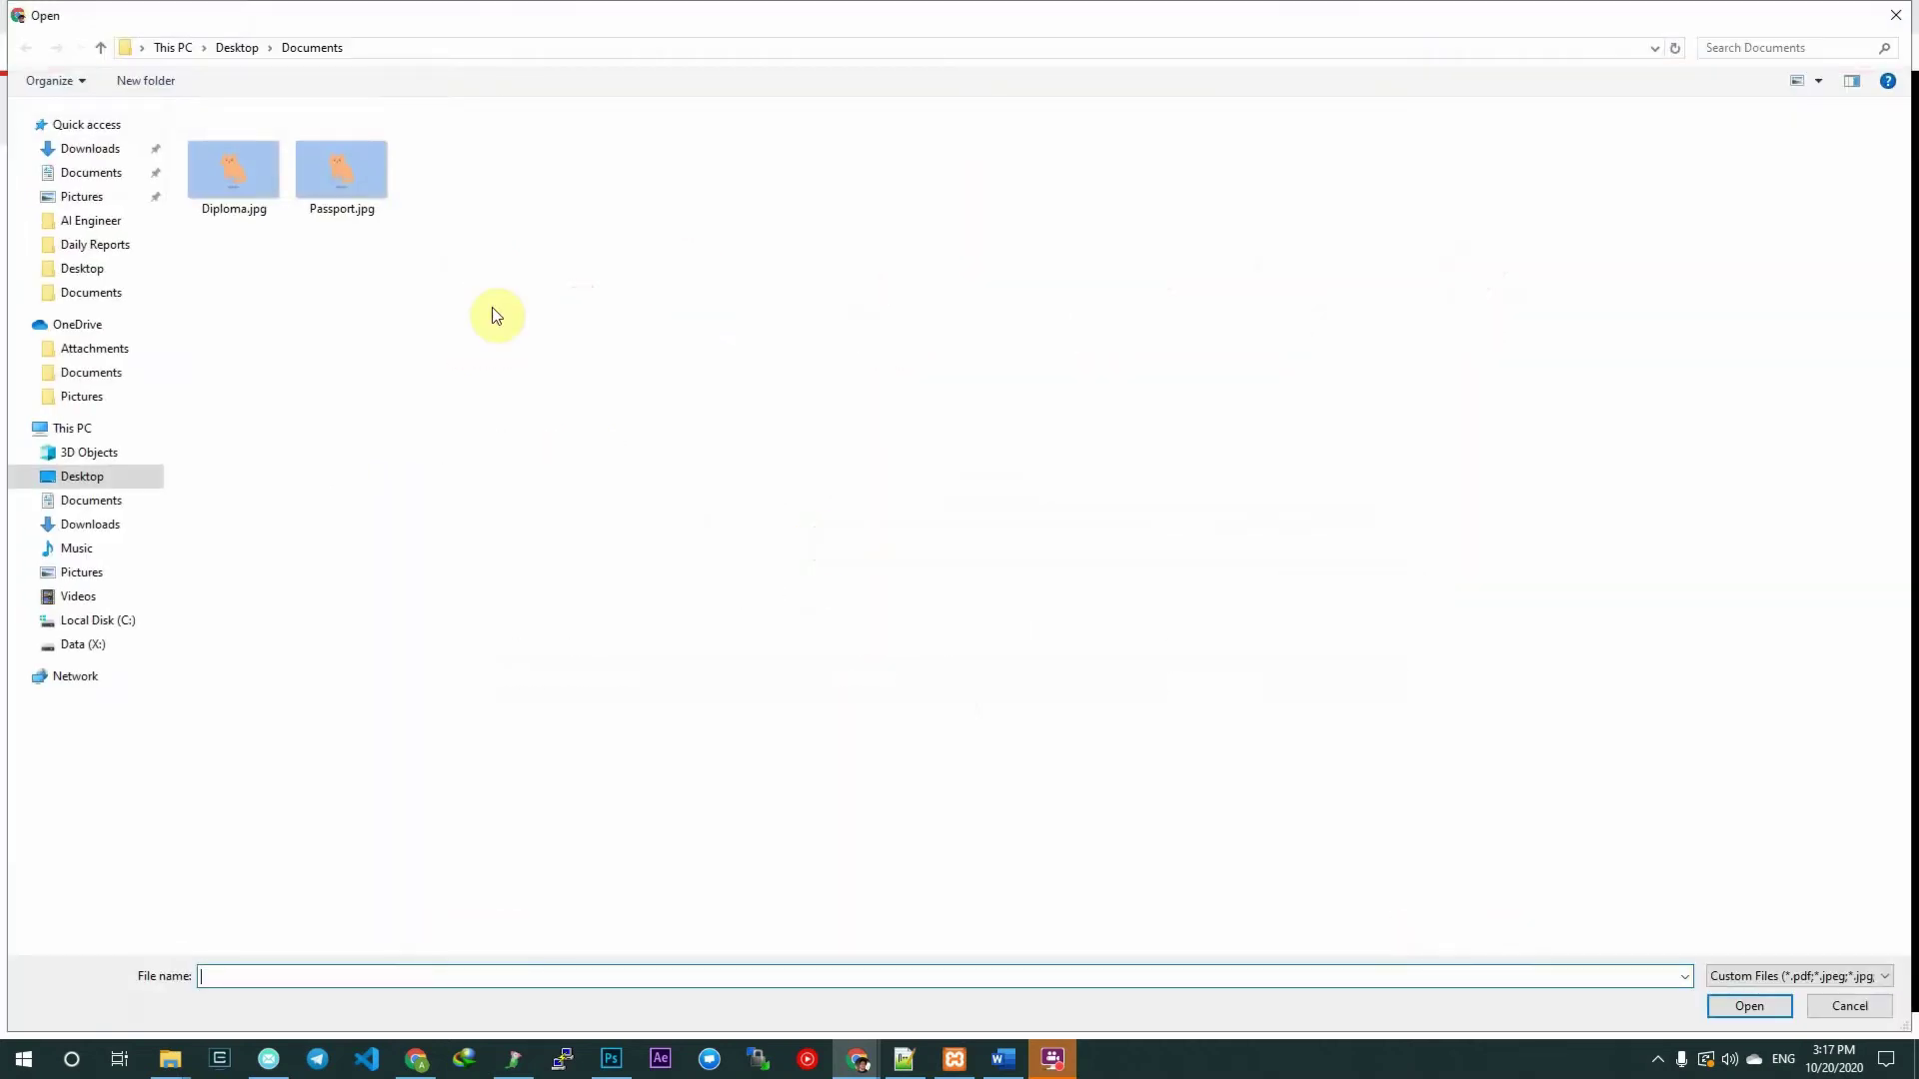
pyautogui.doubleClick(236, 167)
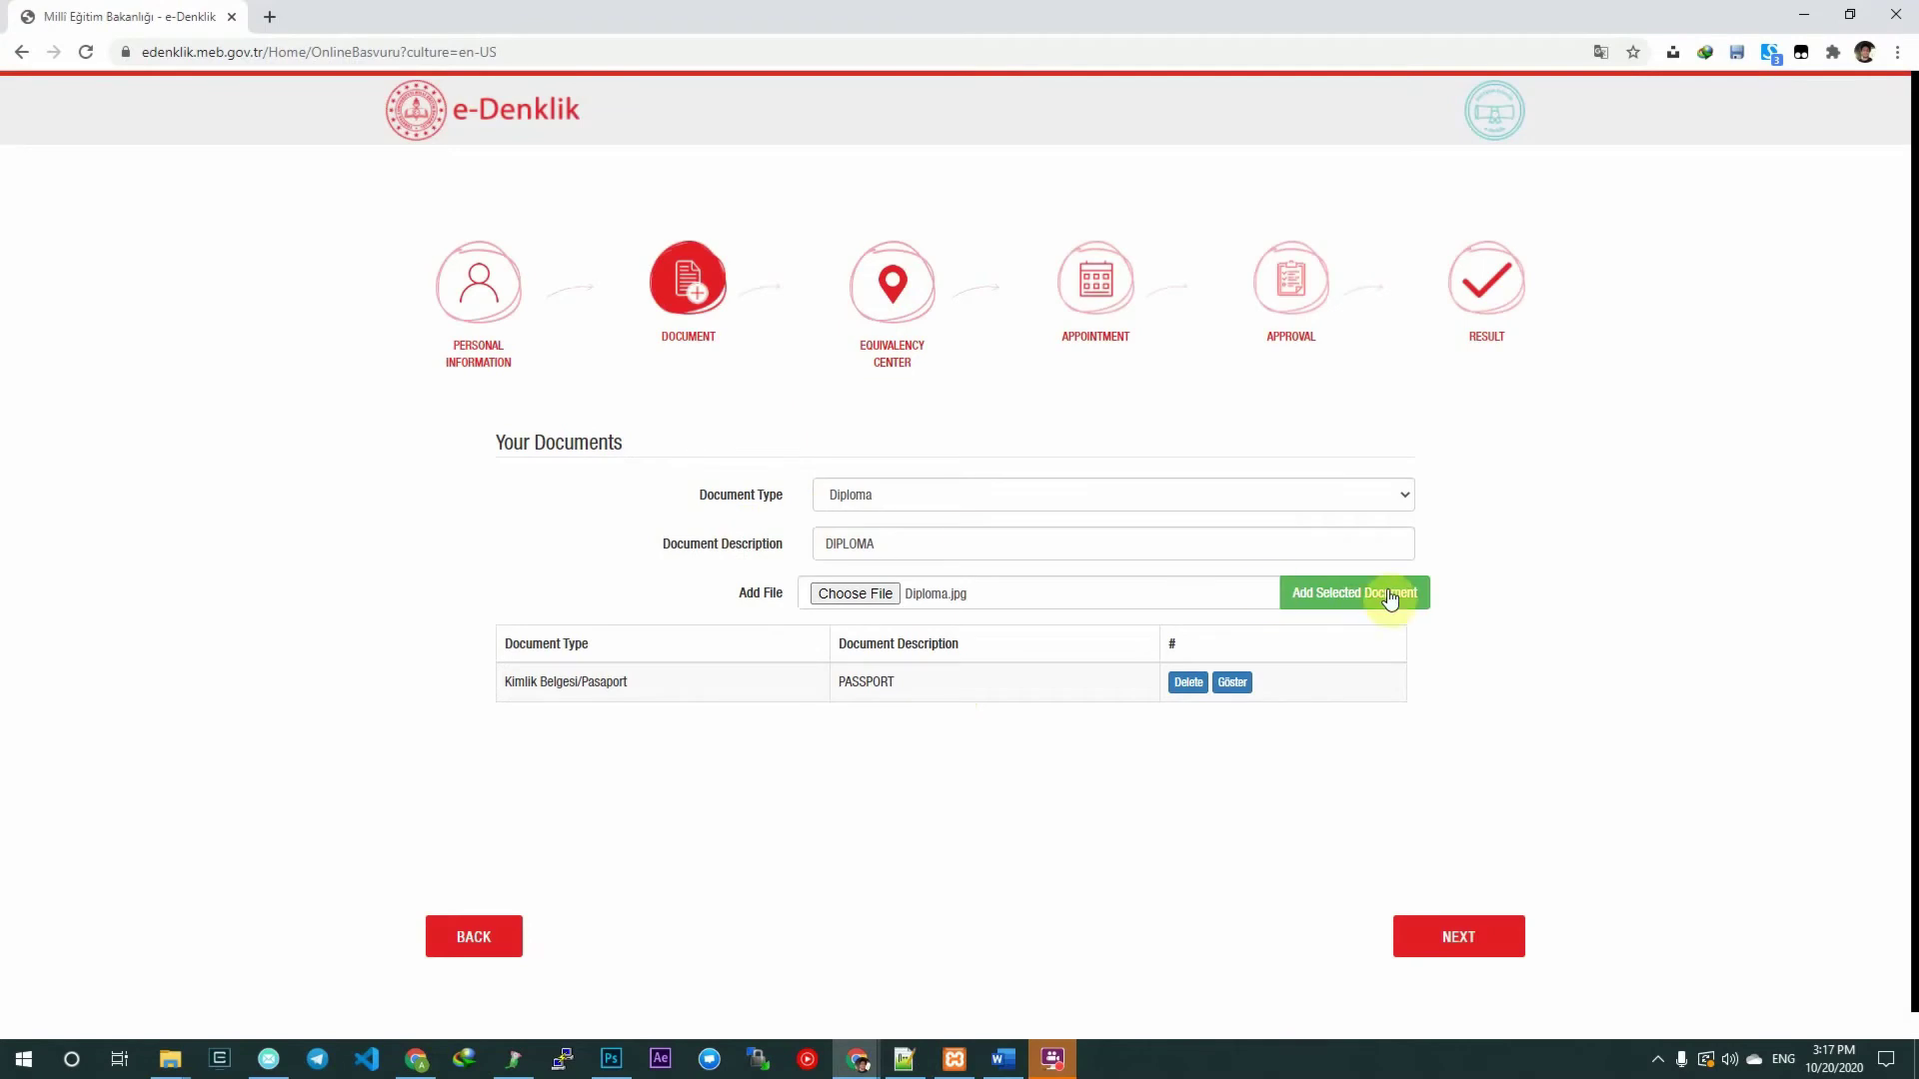
pyautogui.click(1389, 595)
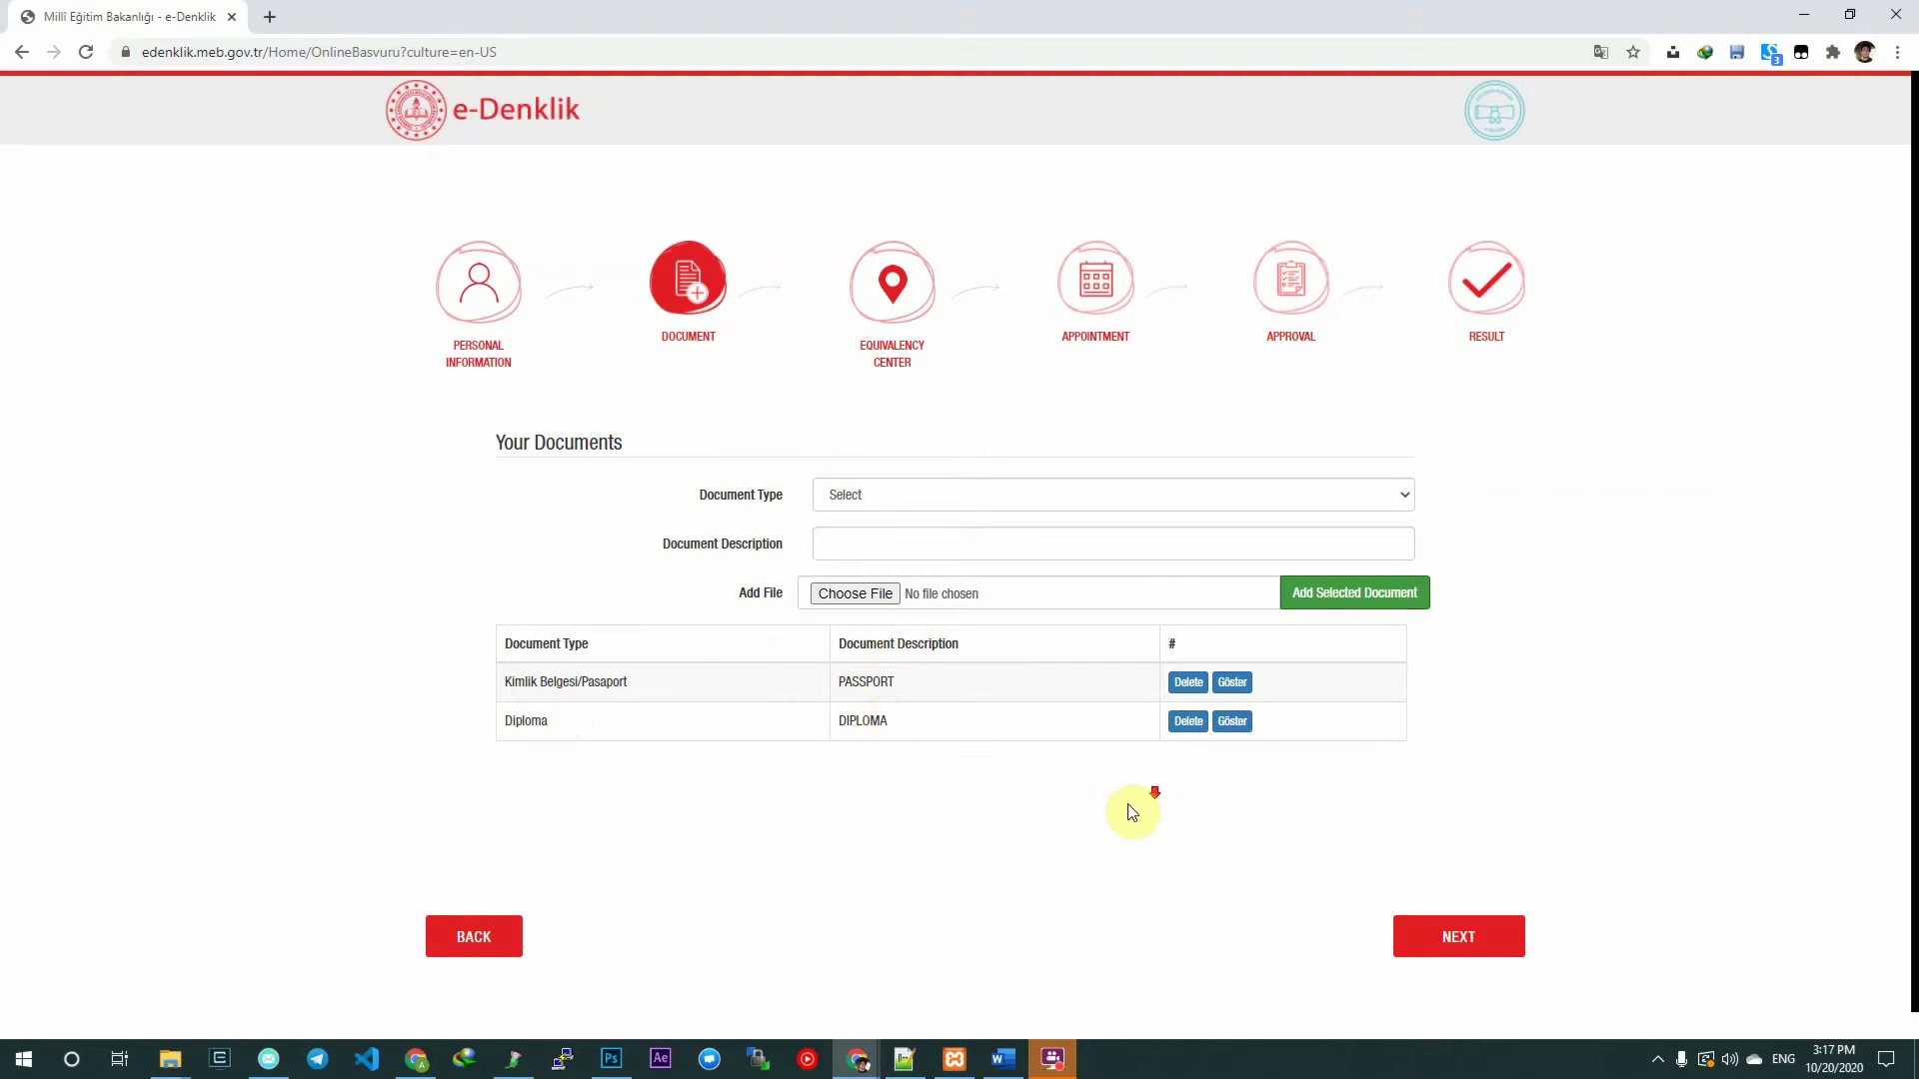
pyautogui.scroll(-1, 1253, 918)
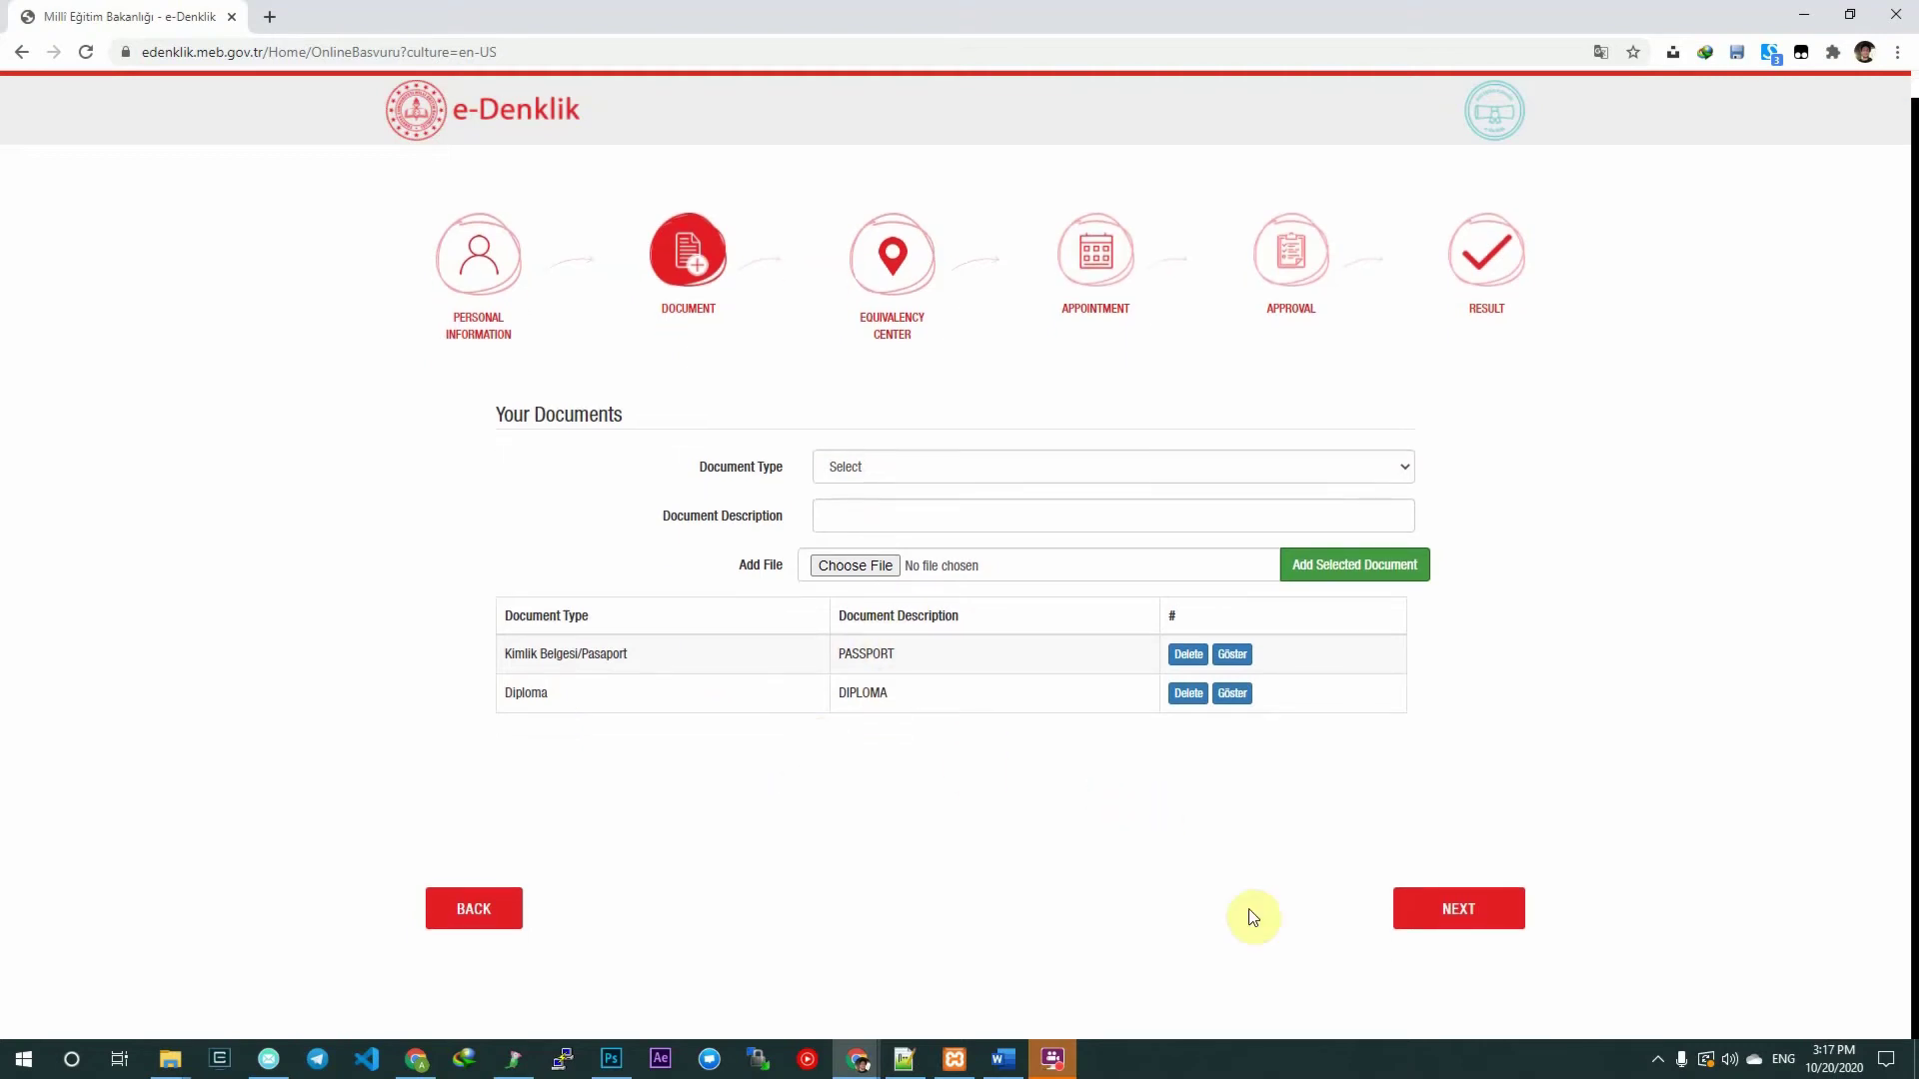
# Move to the Equivalency Center step, keeping TÜRKİYE CUMHURİYETİ as the country.
pyautogui.click(1457, 927)
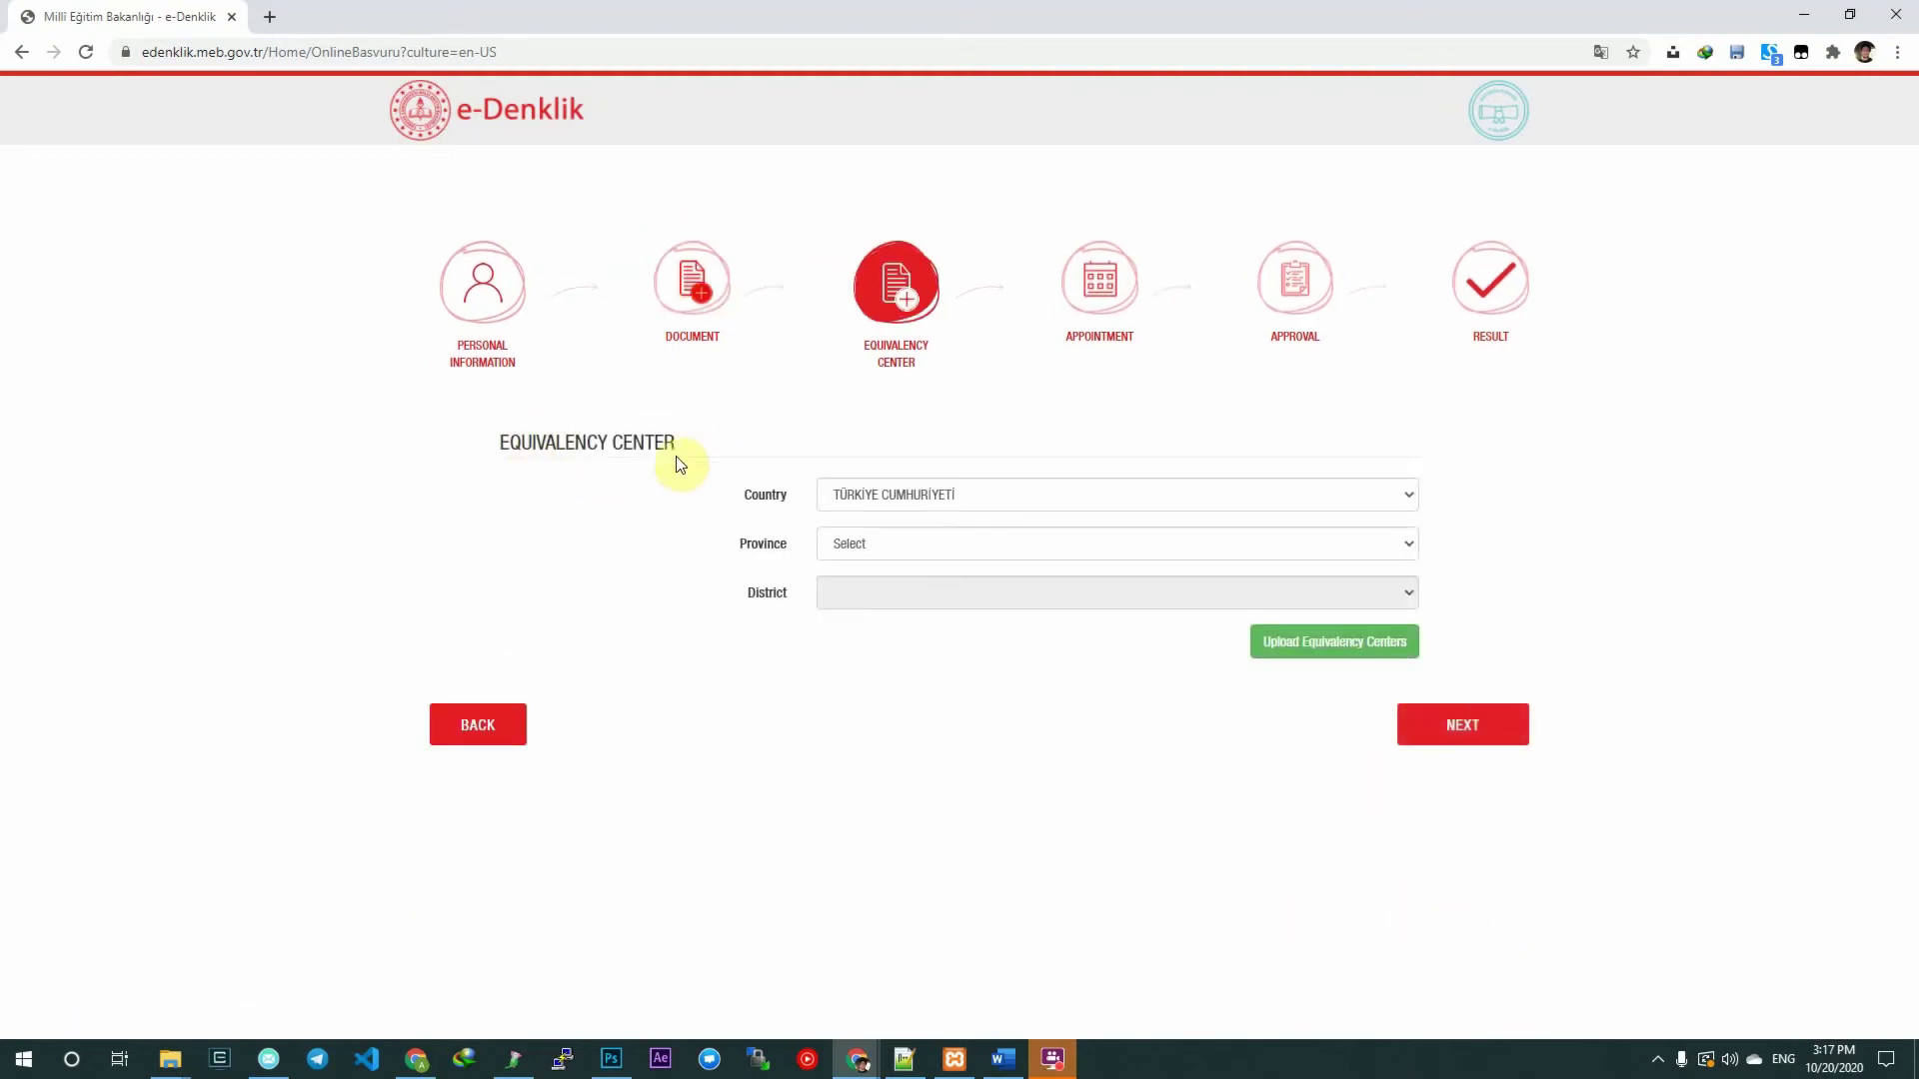
pyautogui.moveTo(673, 441)
pyautogui.mouseDown()
pyautogui.moveTo(459, 468)
pyautogui.moveTo(661, 442)
pyautogui.mouseUp()
pyautogui.click(682, 440)
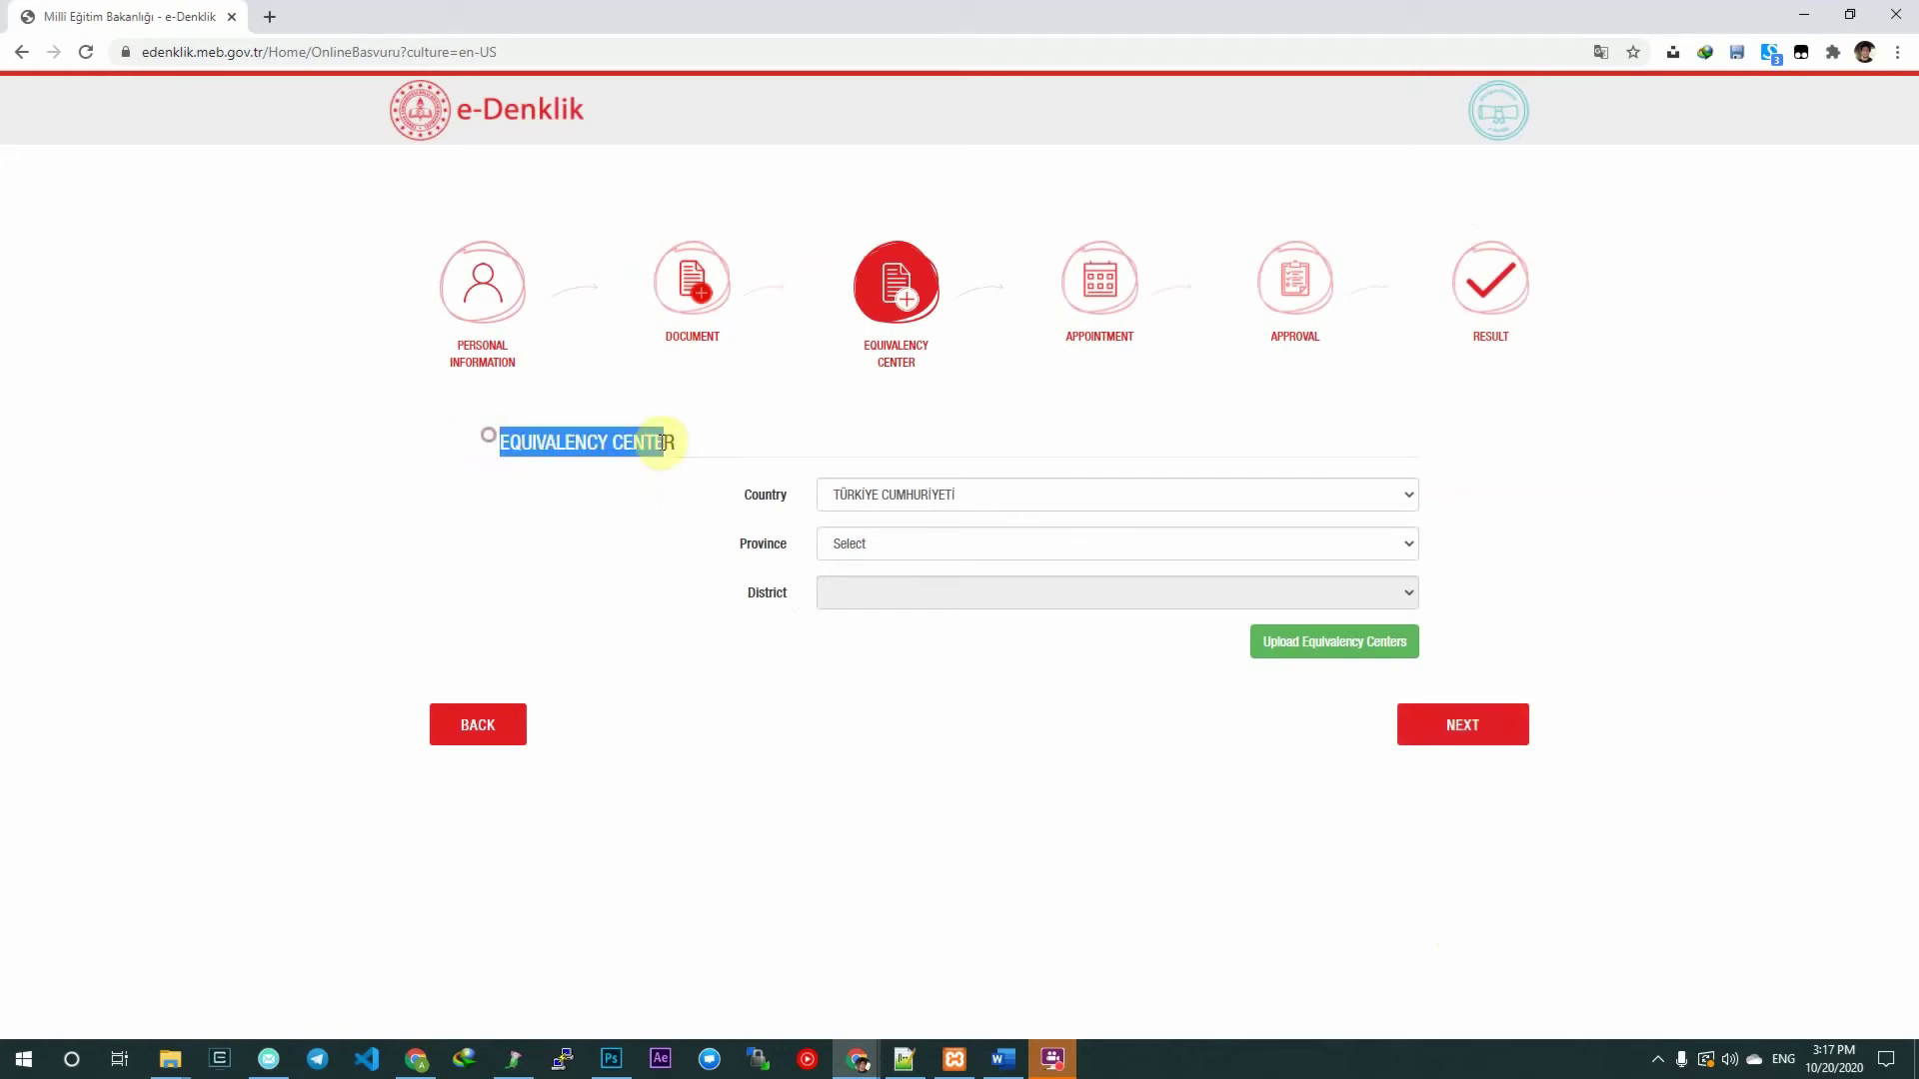
pyautogui.click(758, 428)
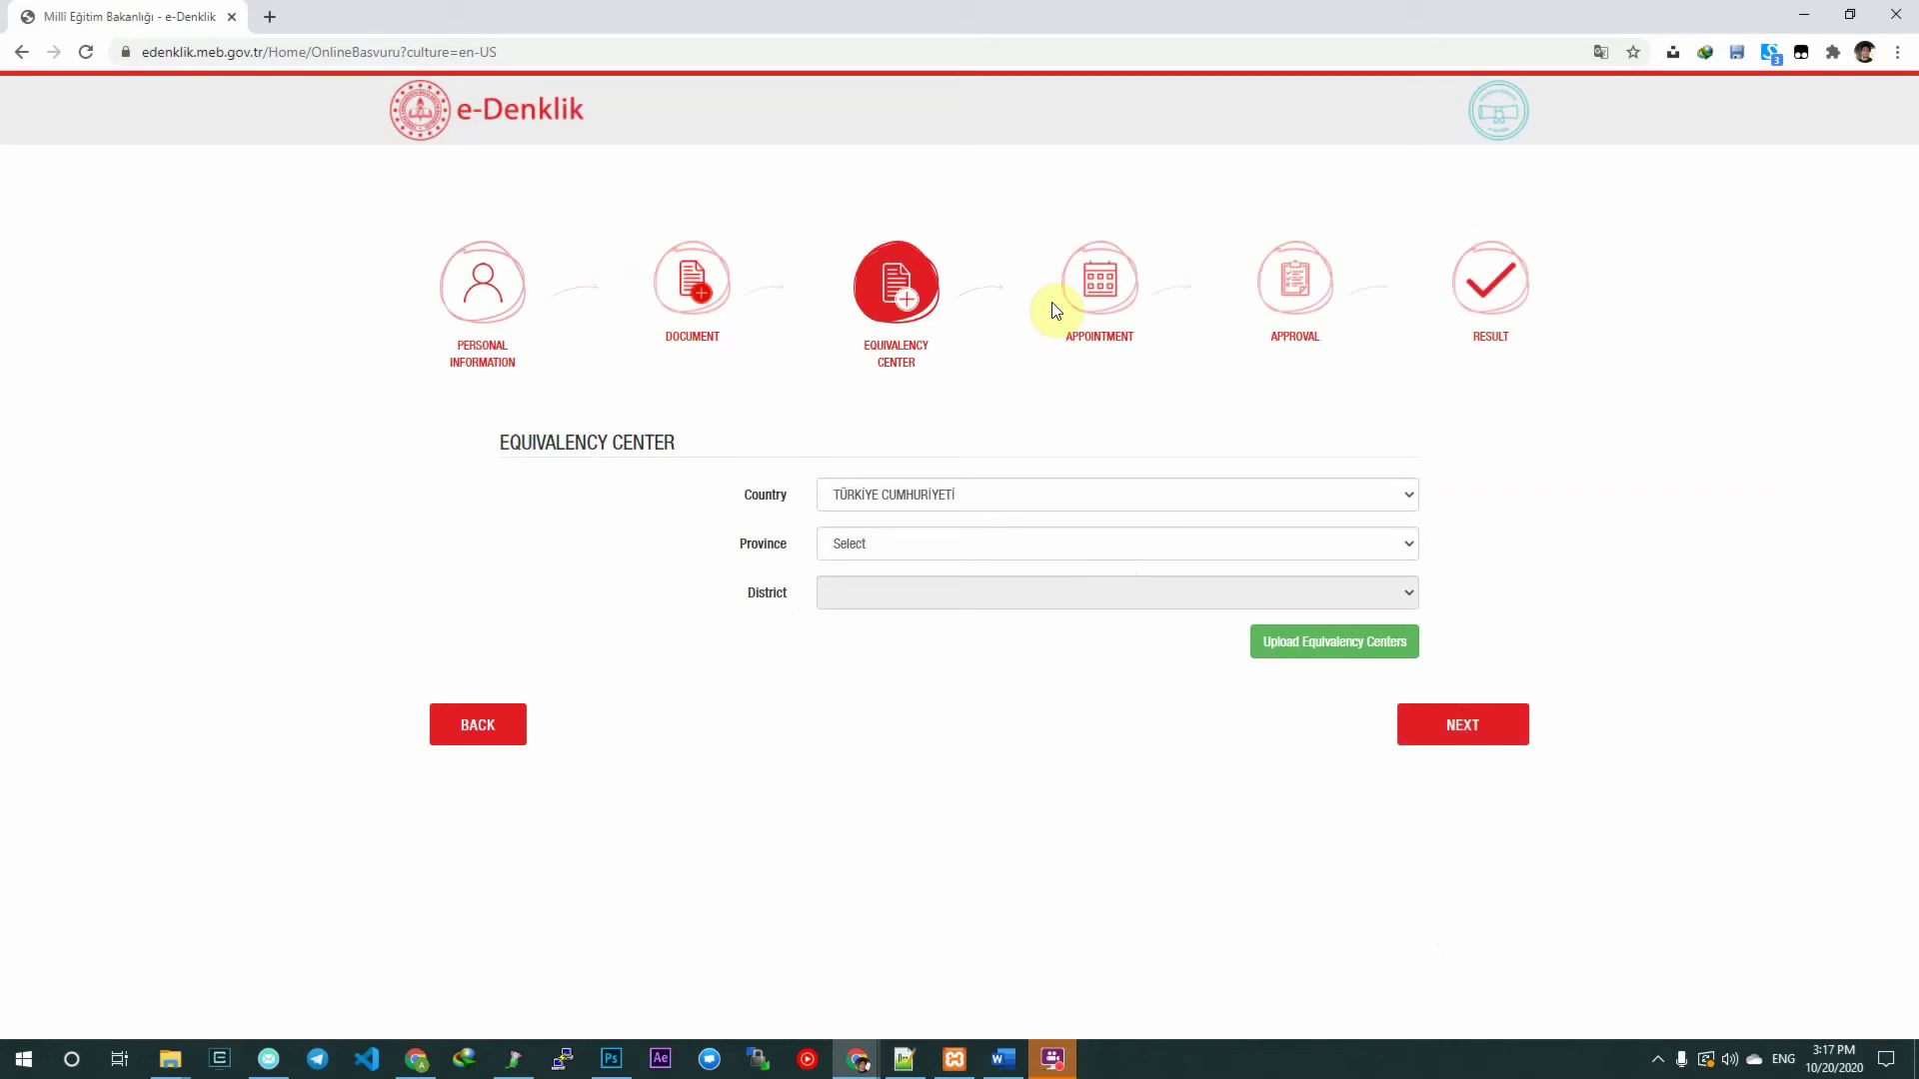
pyautogui.click(872, 496)
pyautogui.click(873, 496)
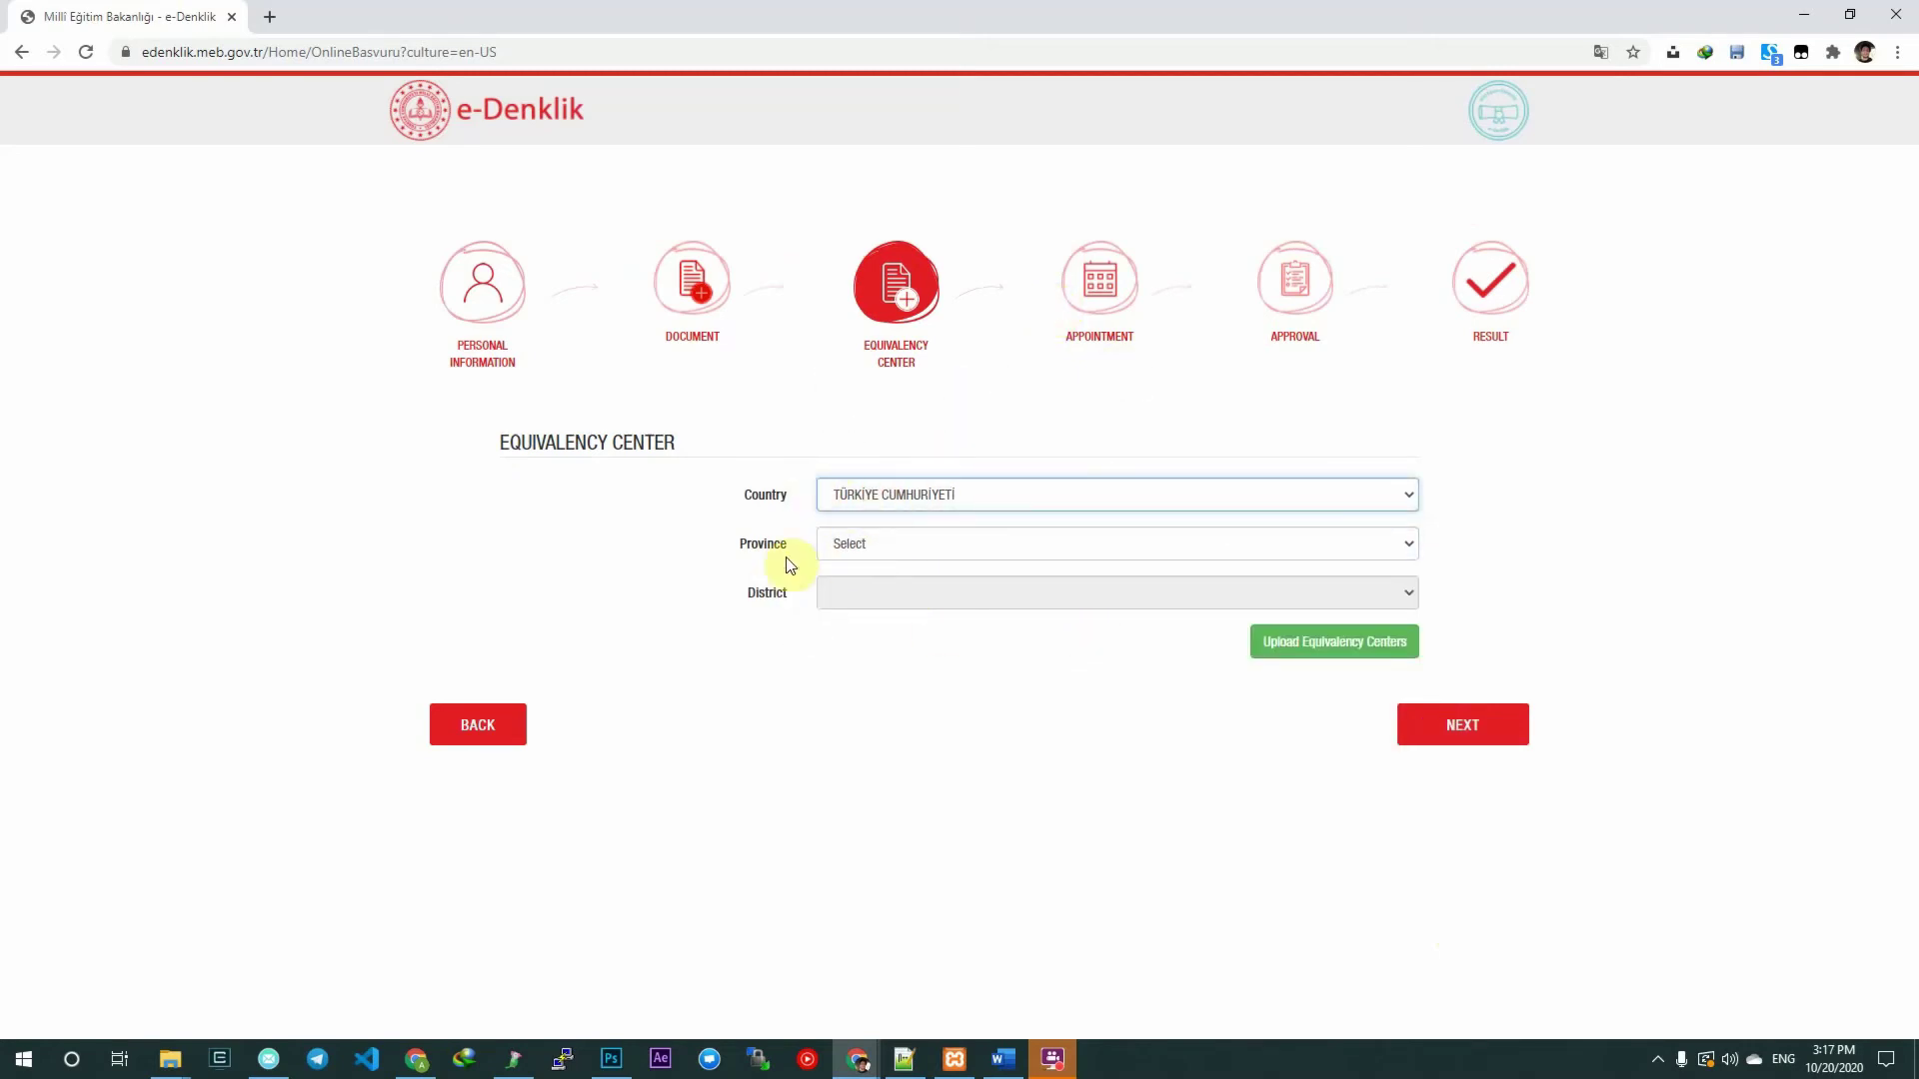
# Select İSTANBUL as the province.
pyautogui.moveTo(789, 540); pyautogui.dragTo(891, 531)
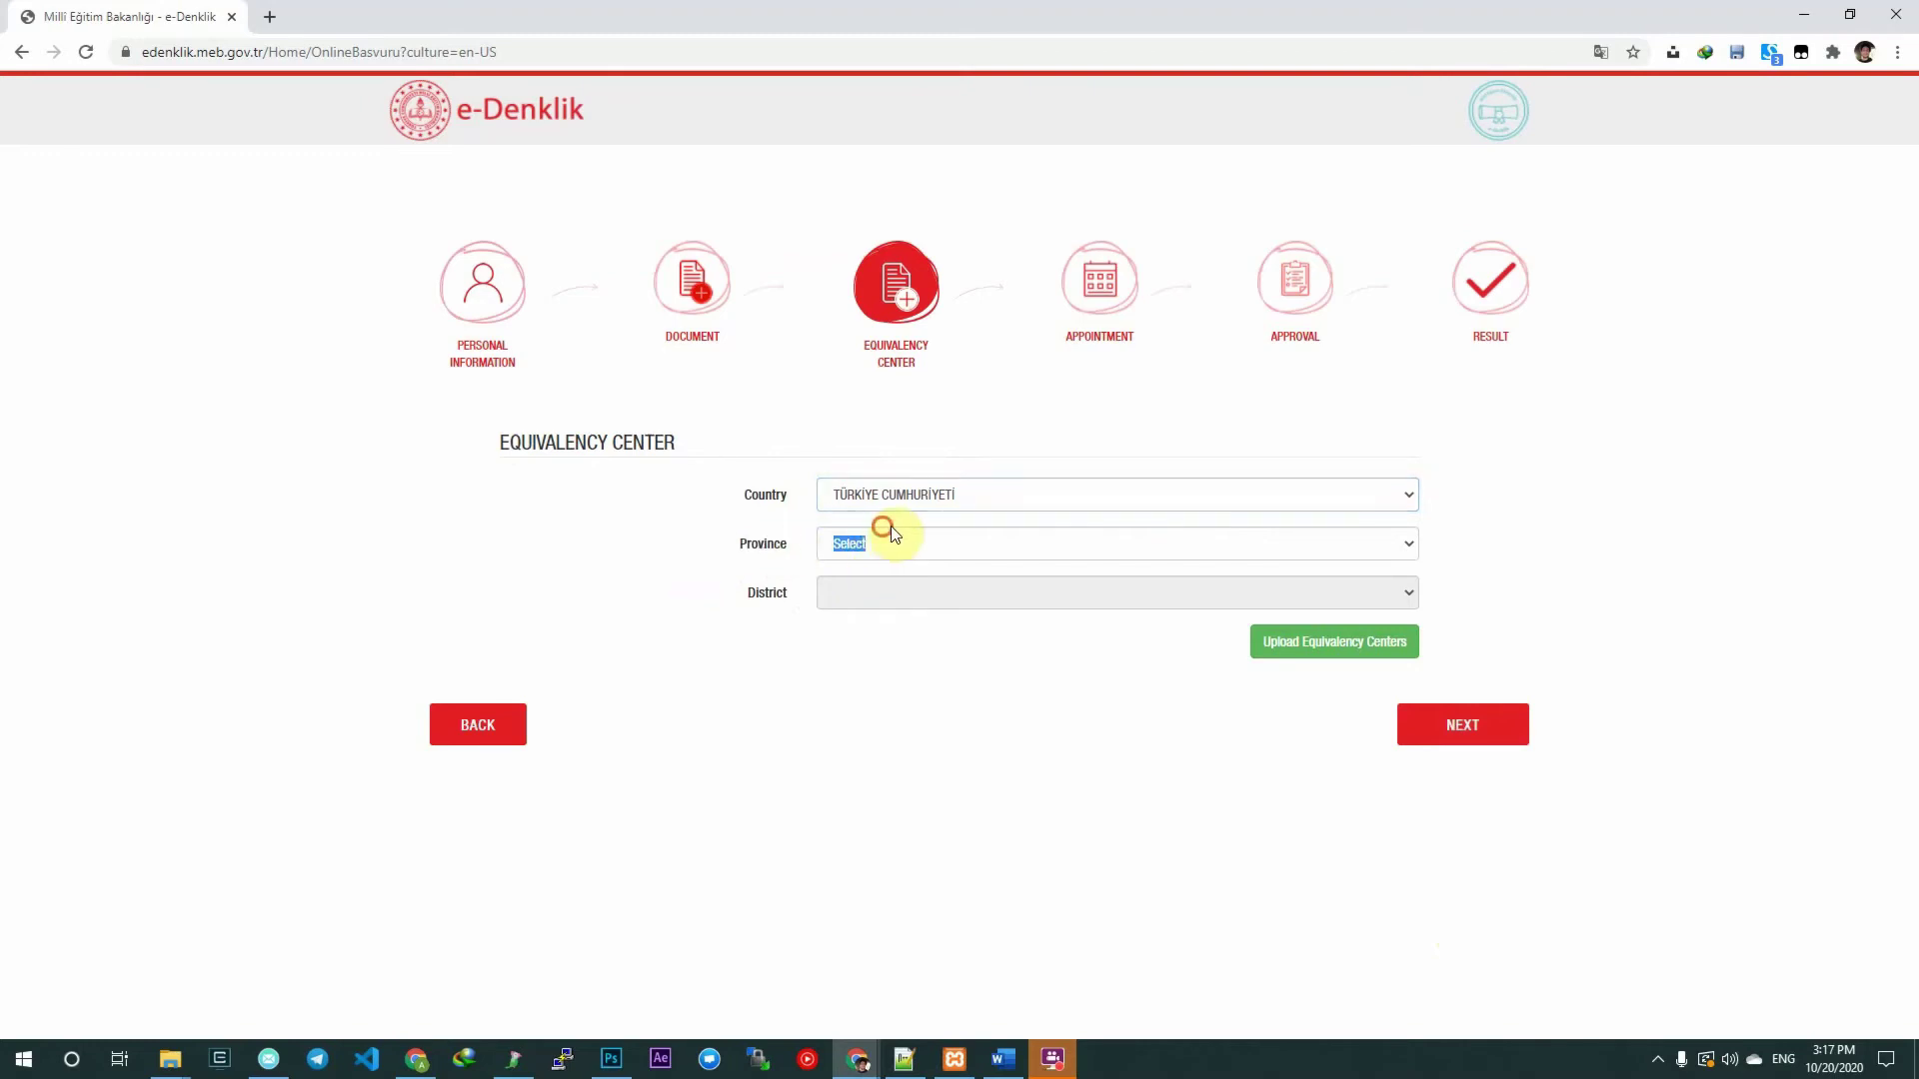
pyautogui.click(890, 535)
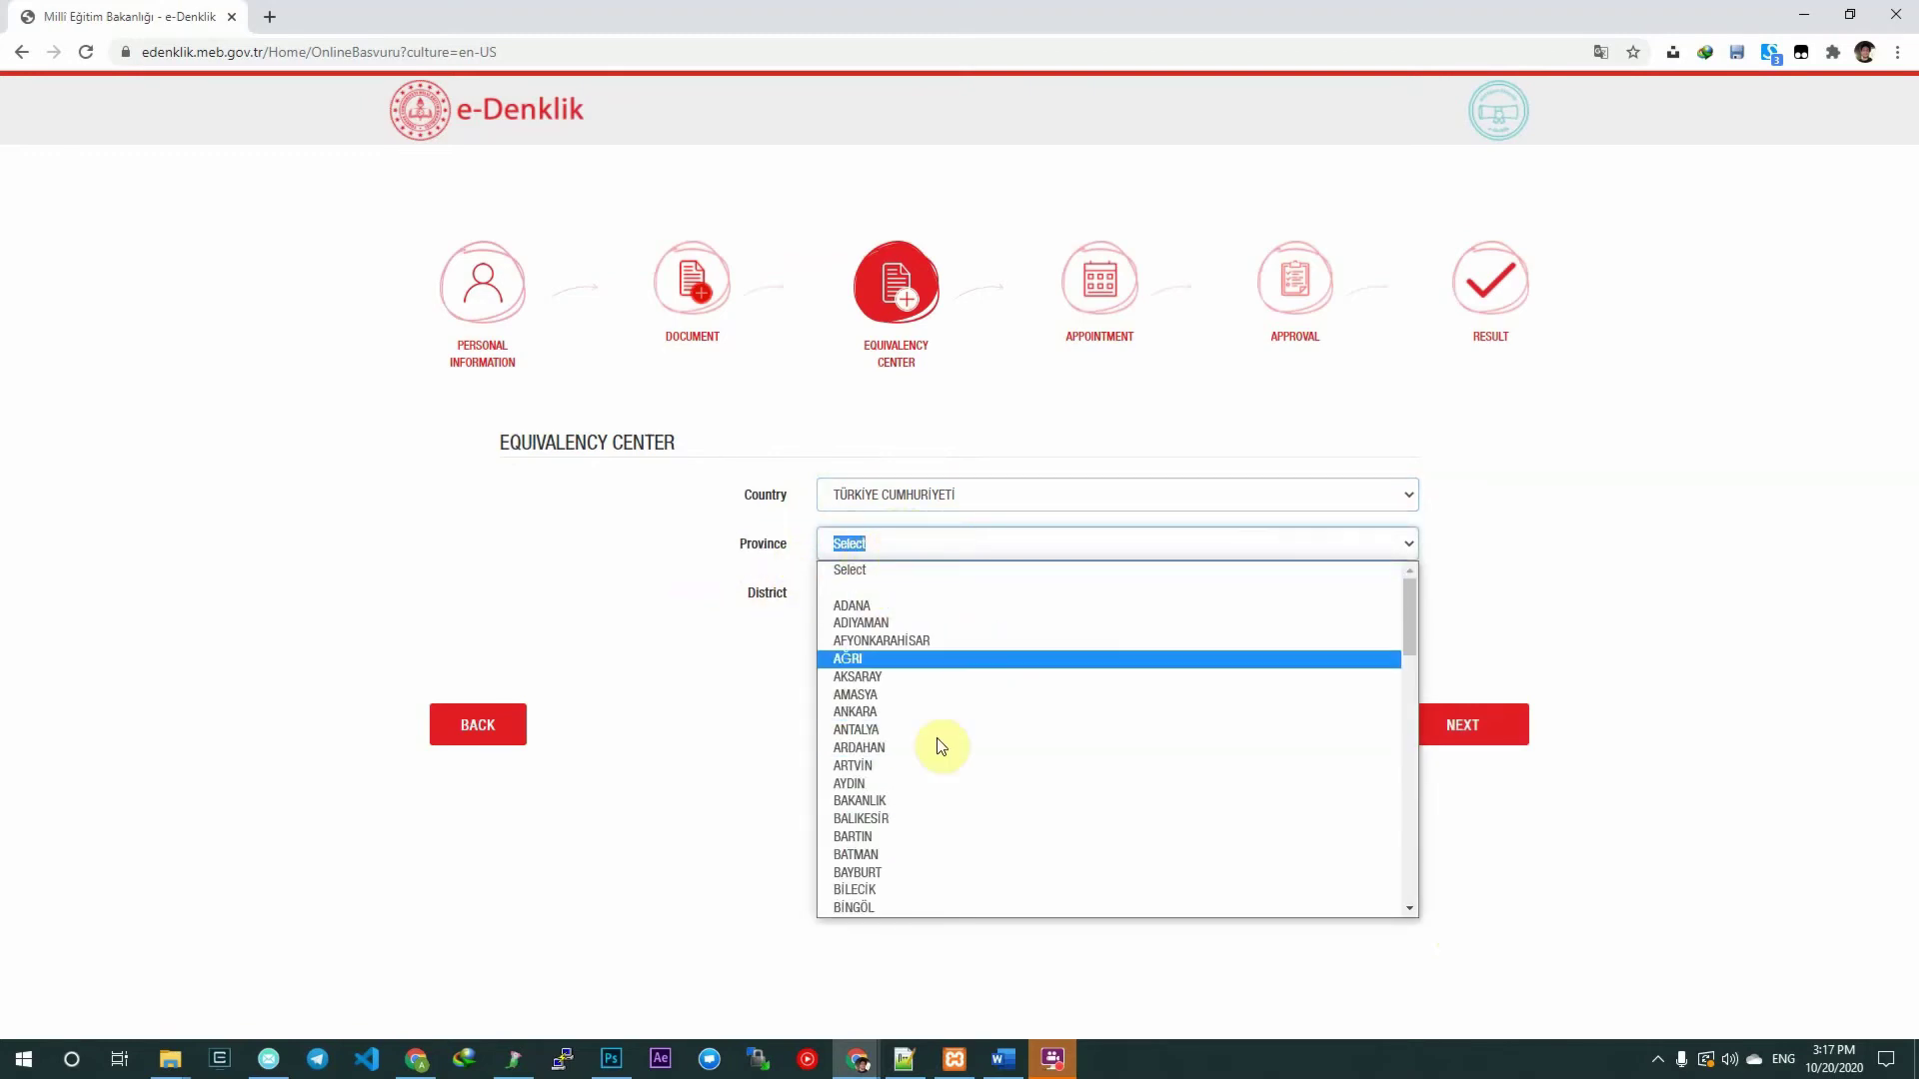
pyautogui.scroll(-4, 1068, 620)
pyautogui.write('is')
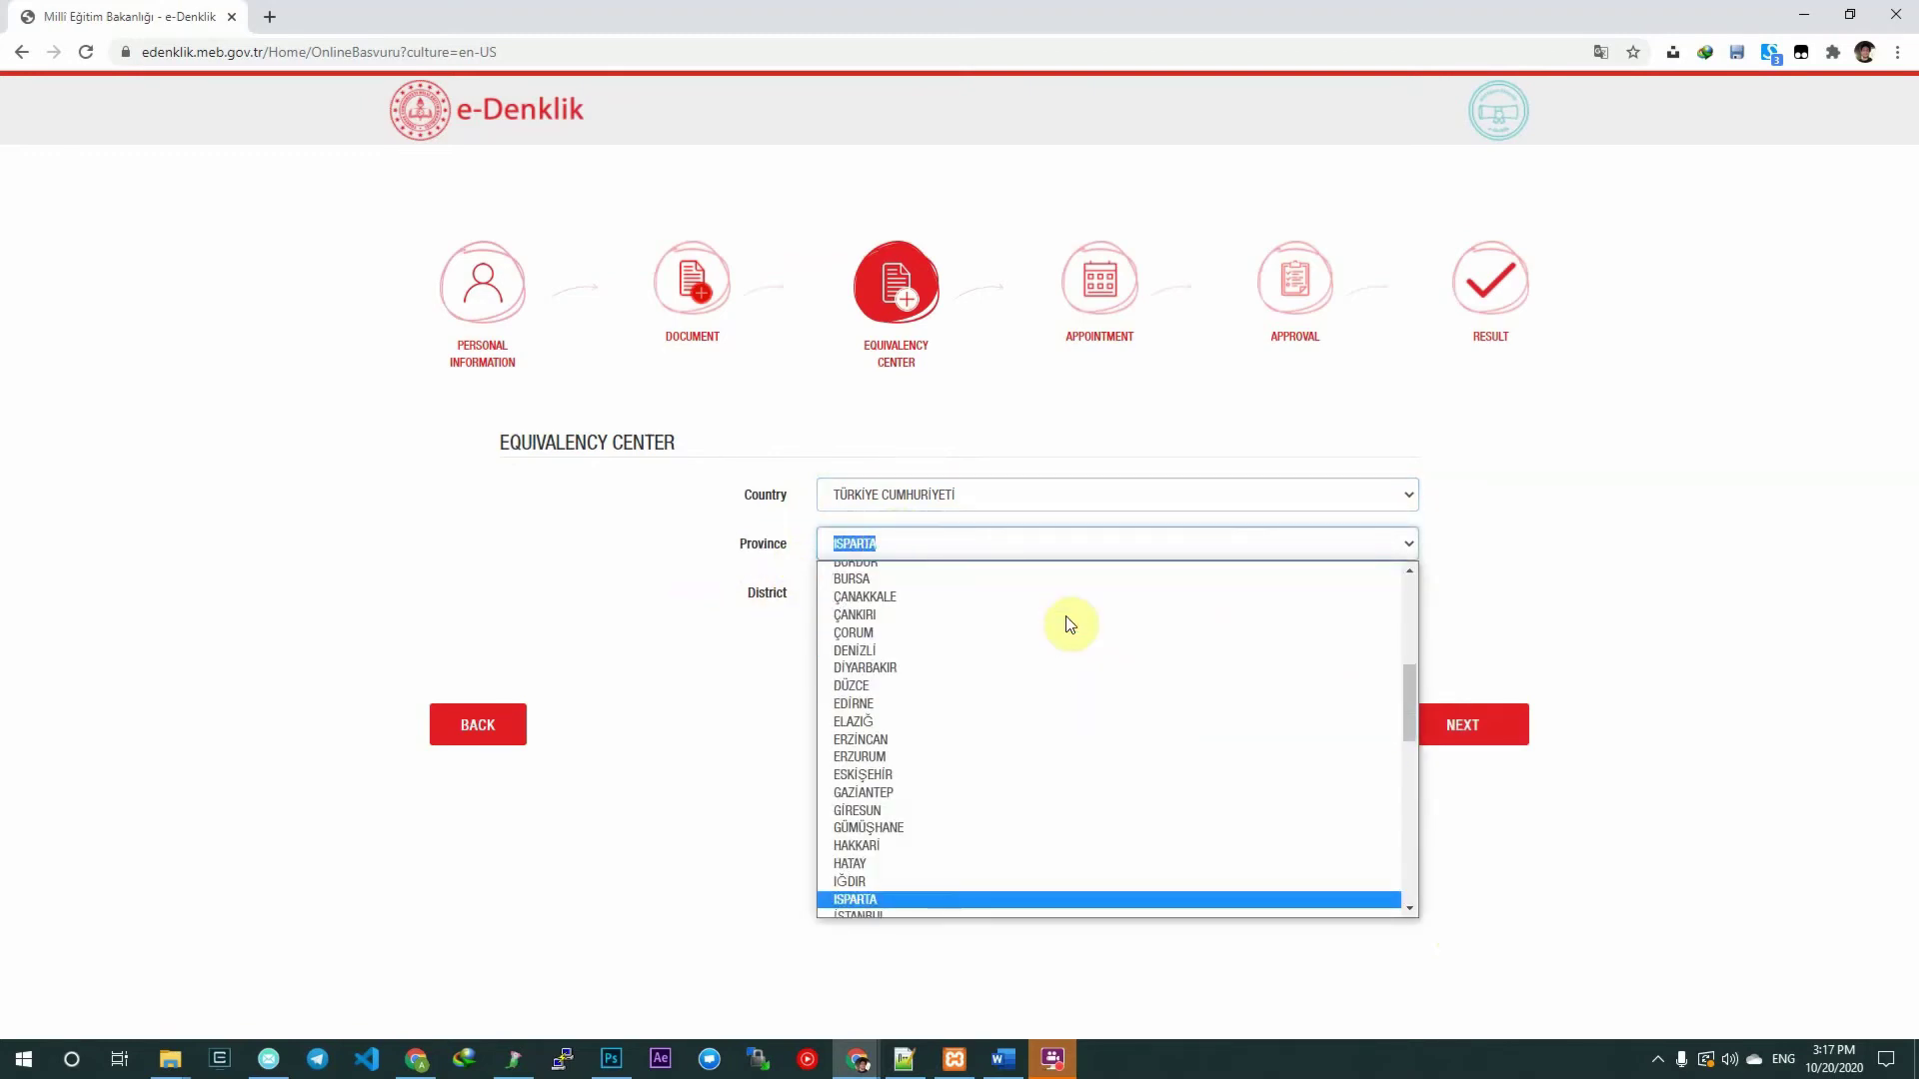
pyautogui.scroll(-3, 1070, 694)
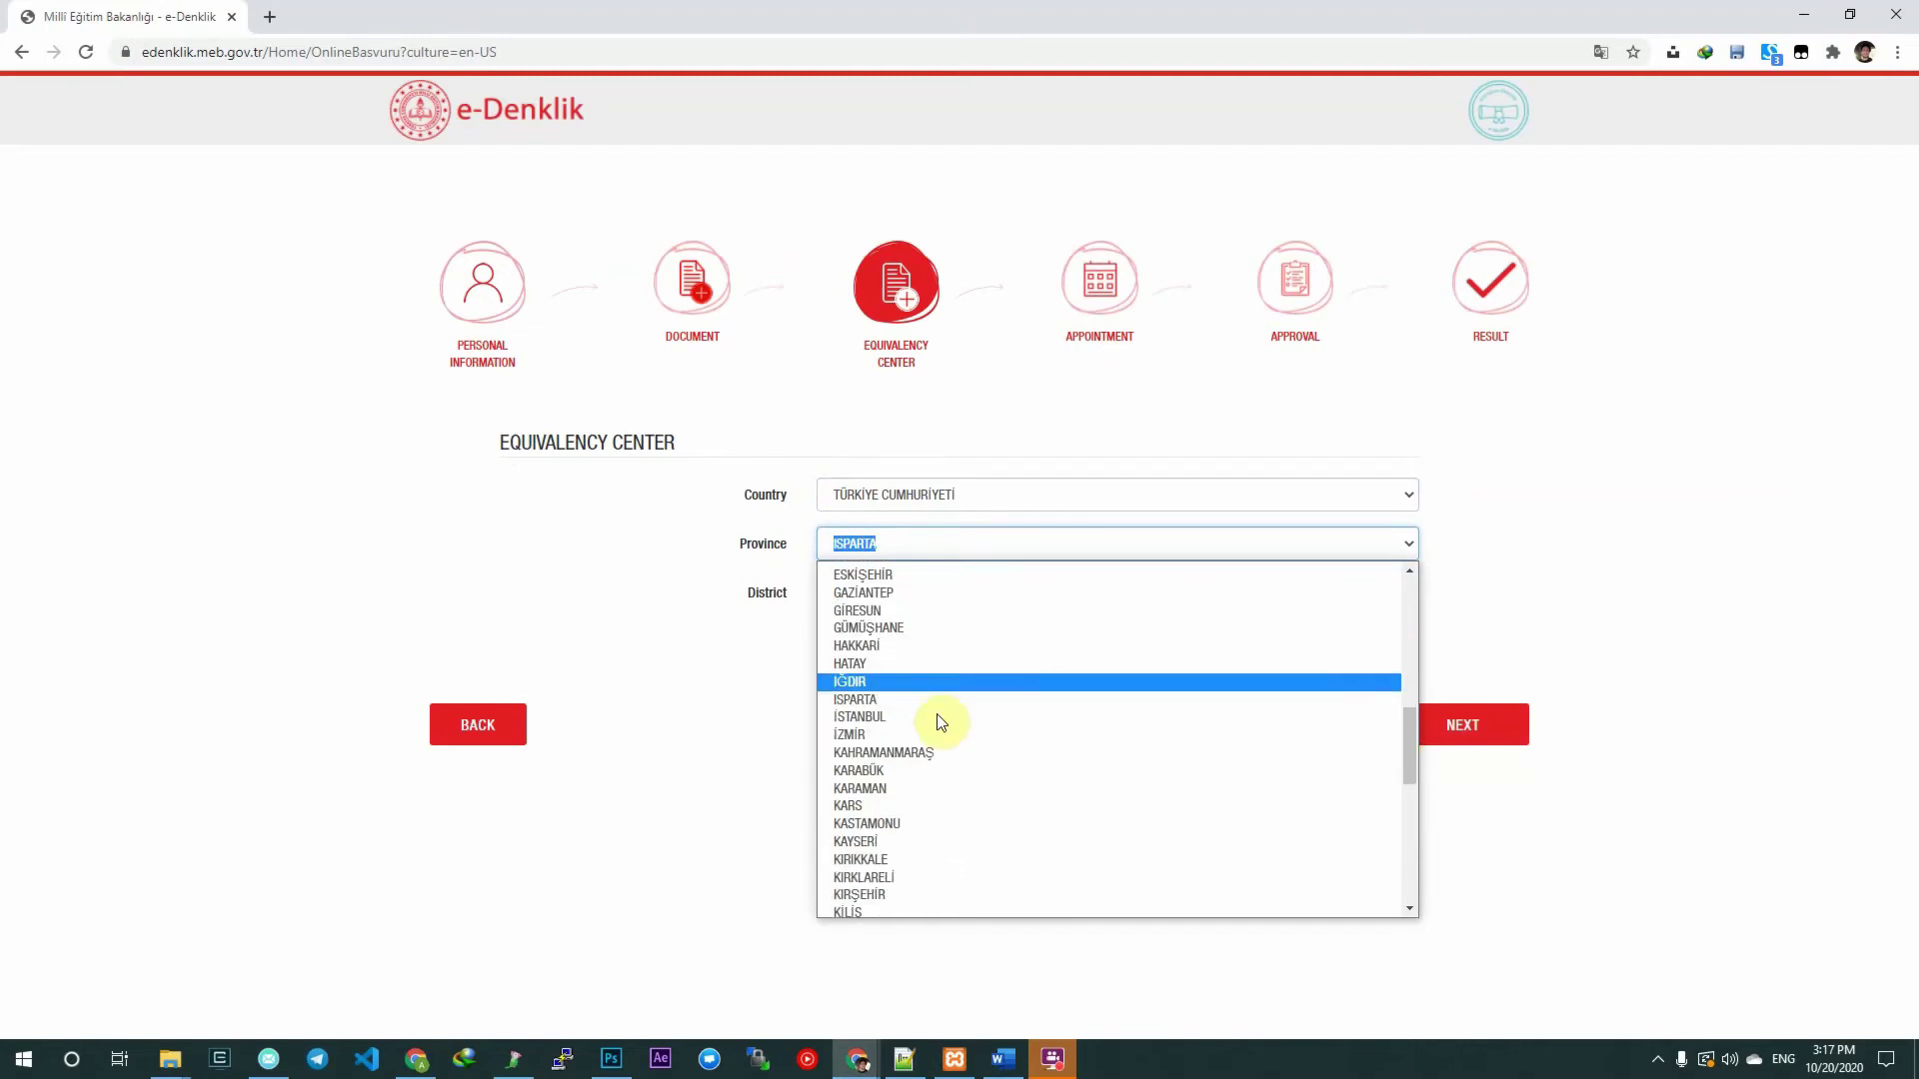
pyautogui.click(939, 717)
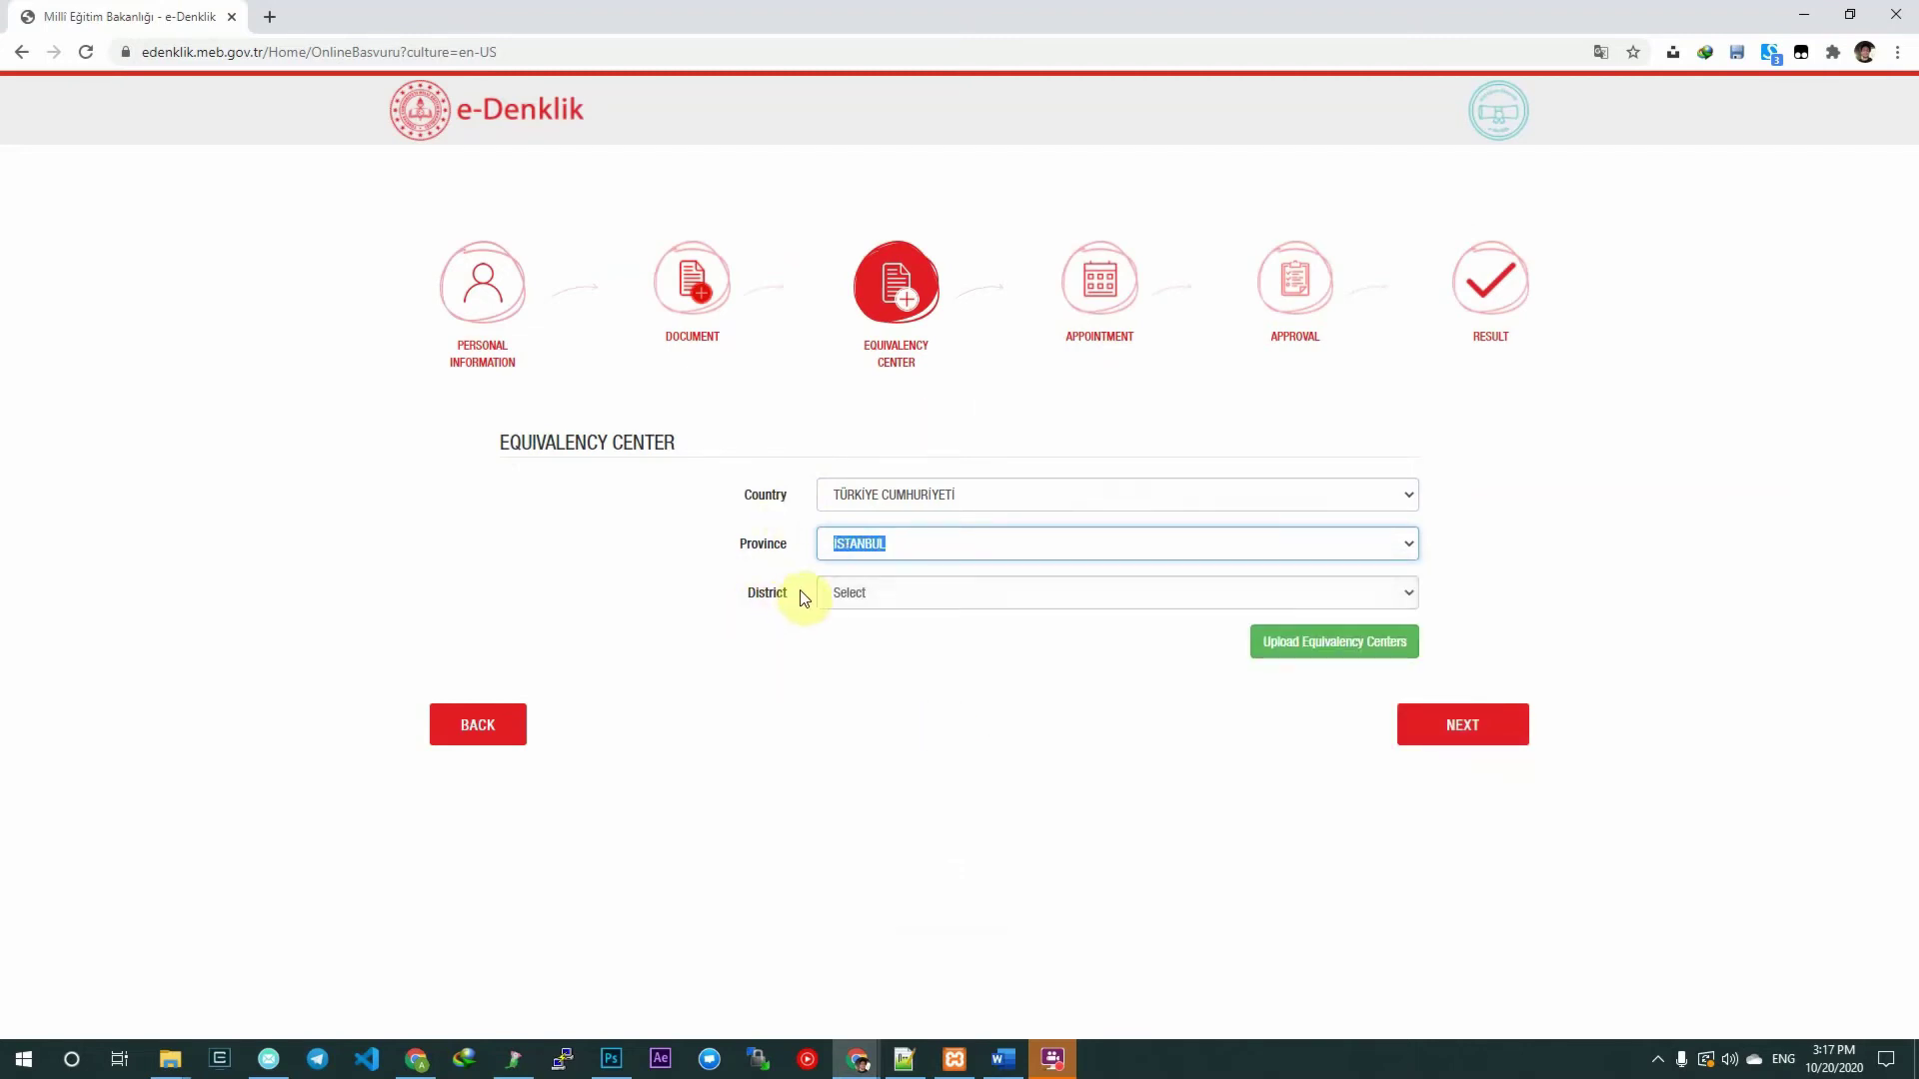
# Select TUZLA as the district.
pyautogui.moveTo(799, 594); pyautogui.dragTo(713, 615)
pyautogui.click(888, 598)
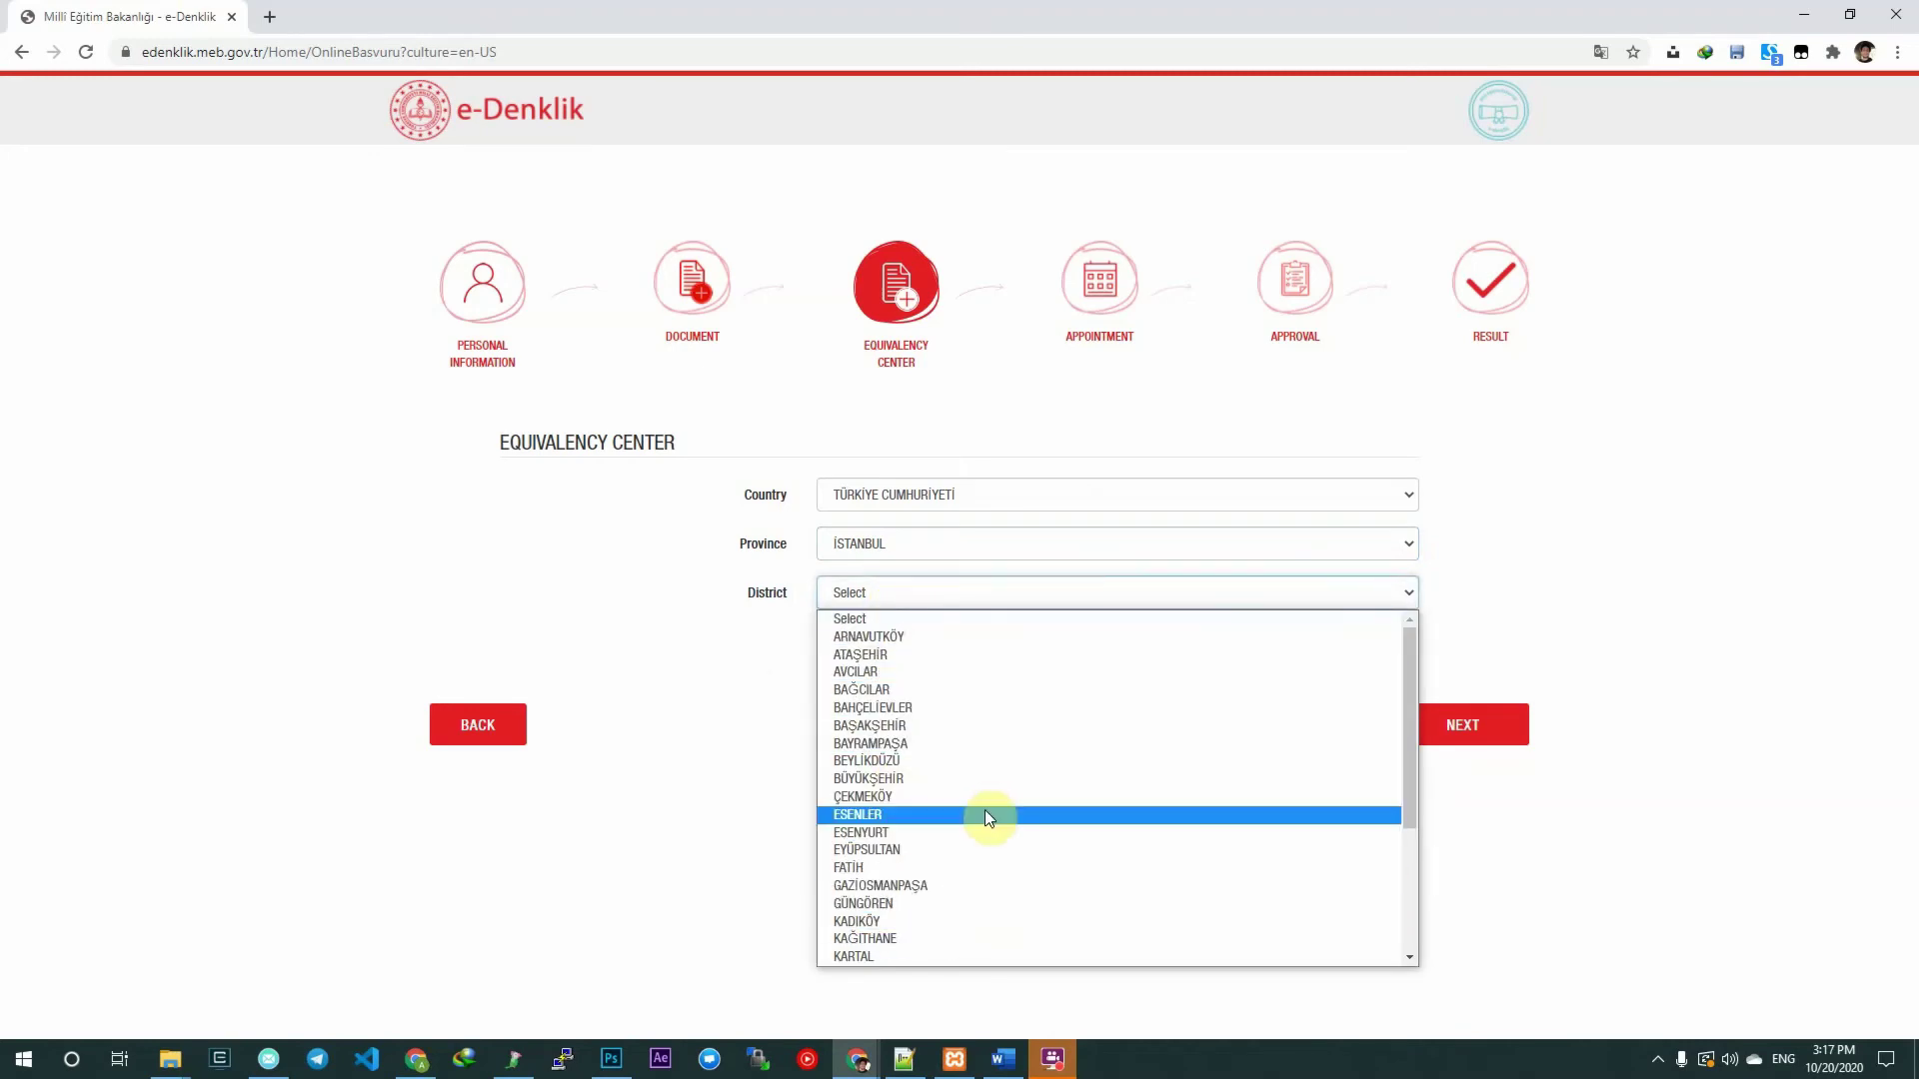
pyautogui.scroll(-3, 961, 774)
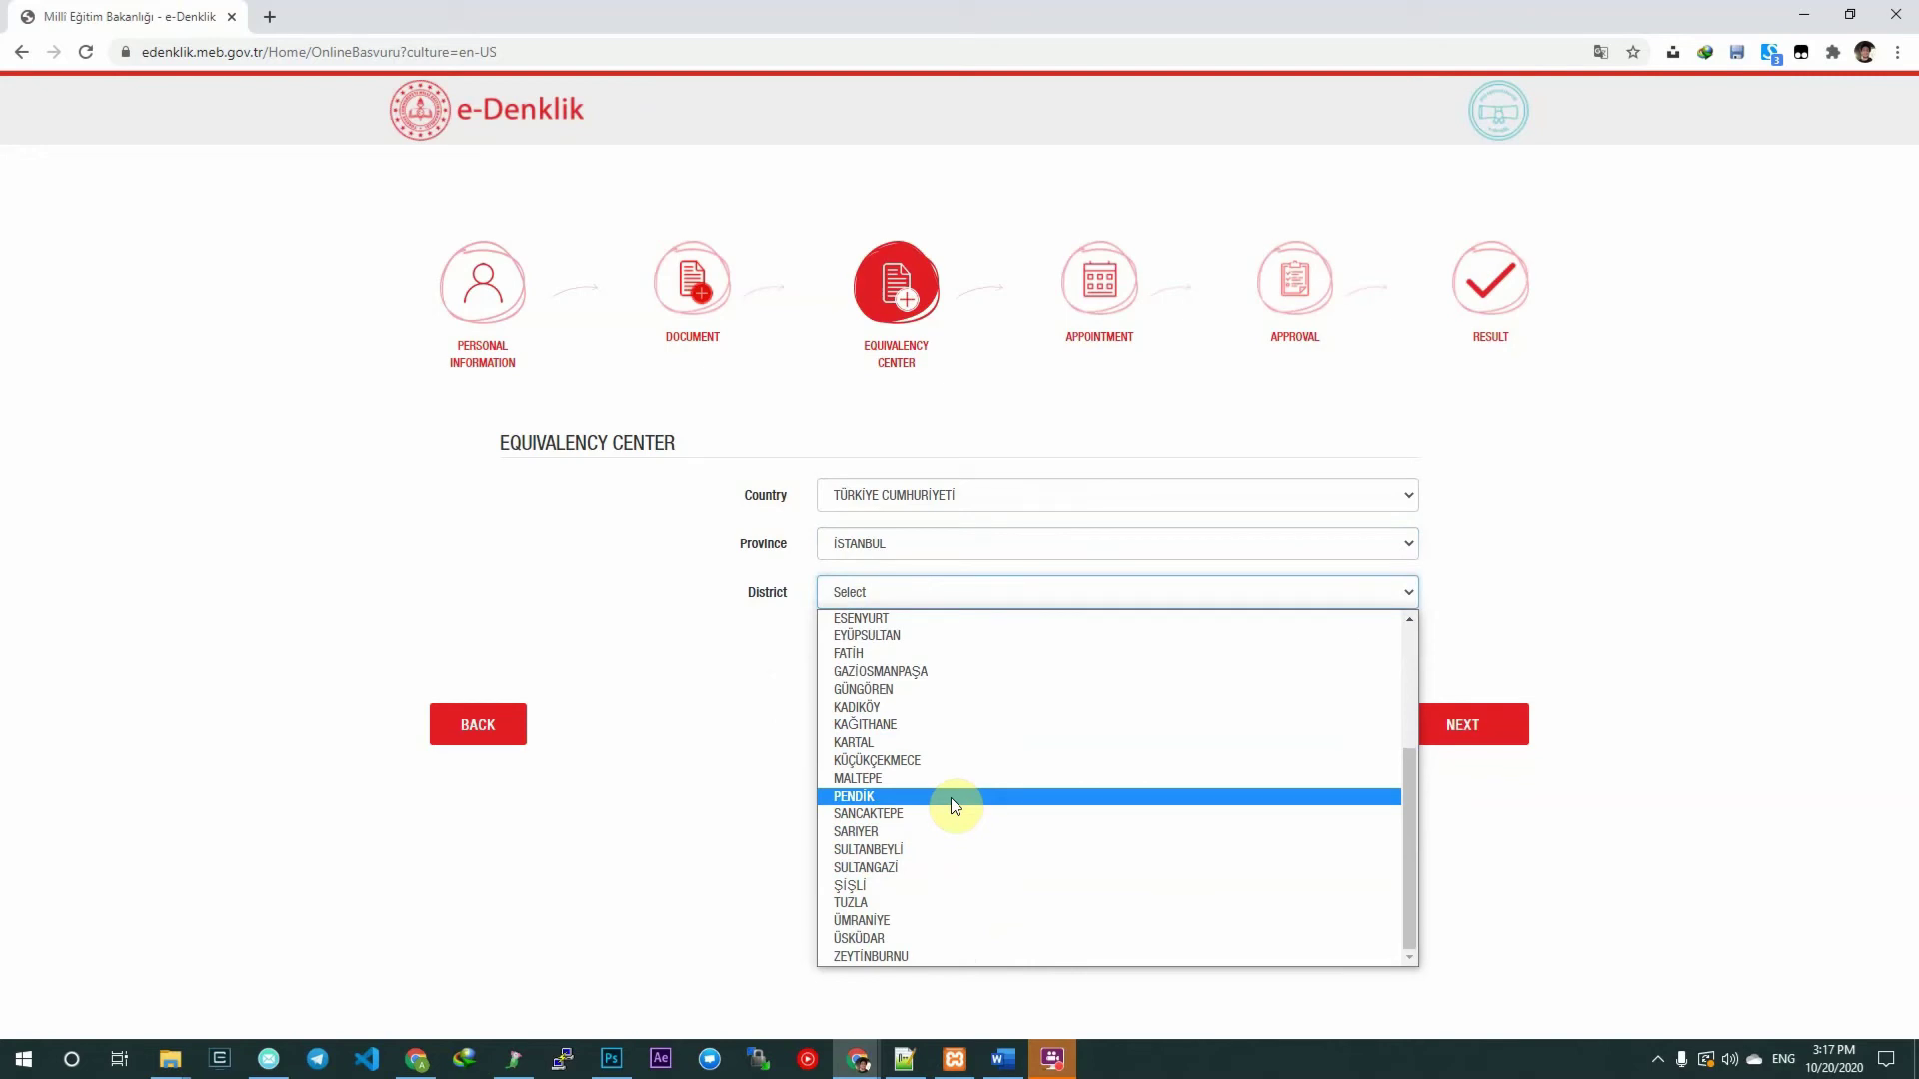
pyautogui.scroll(3, 1002, 760)
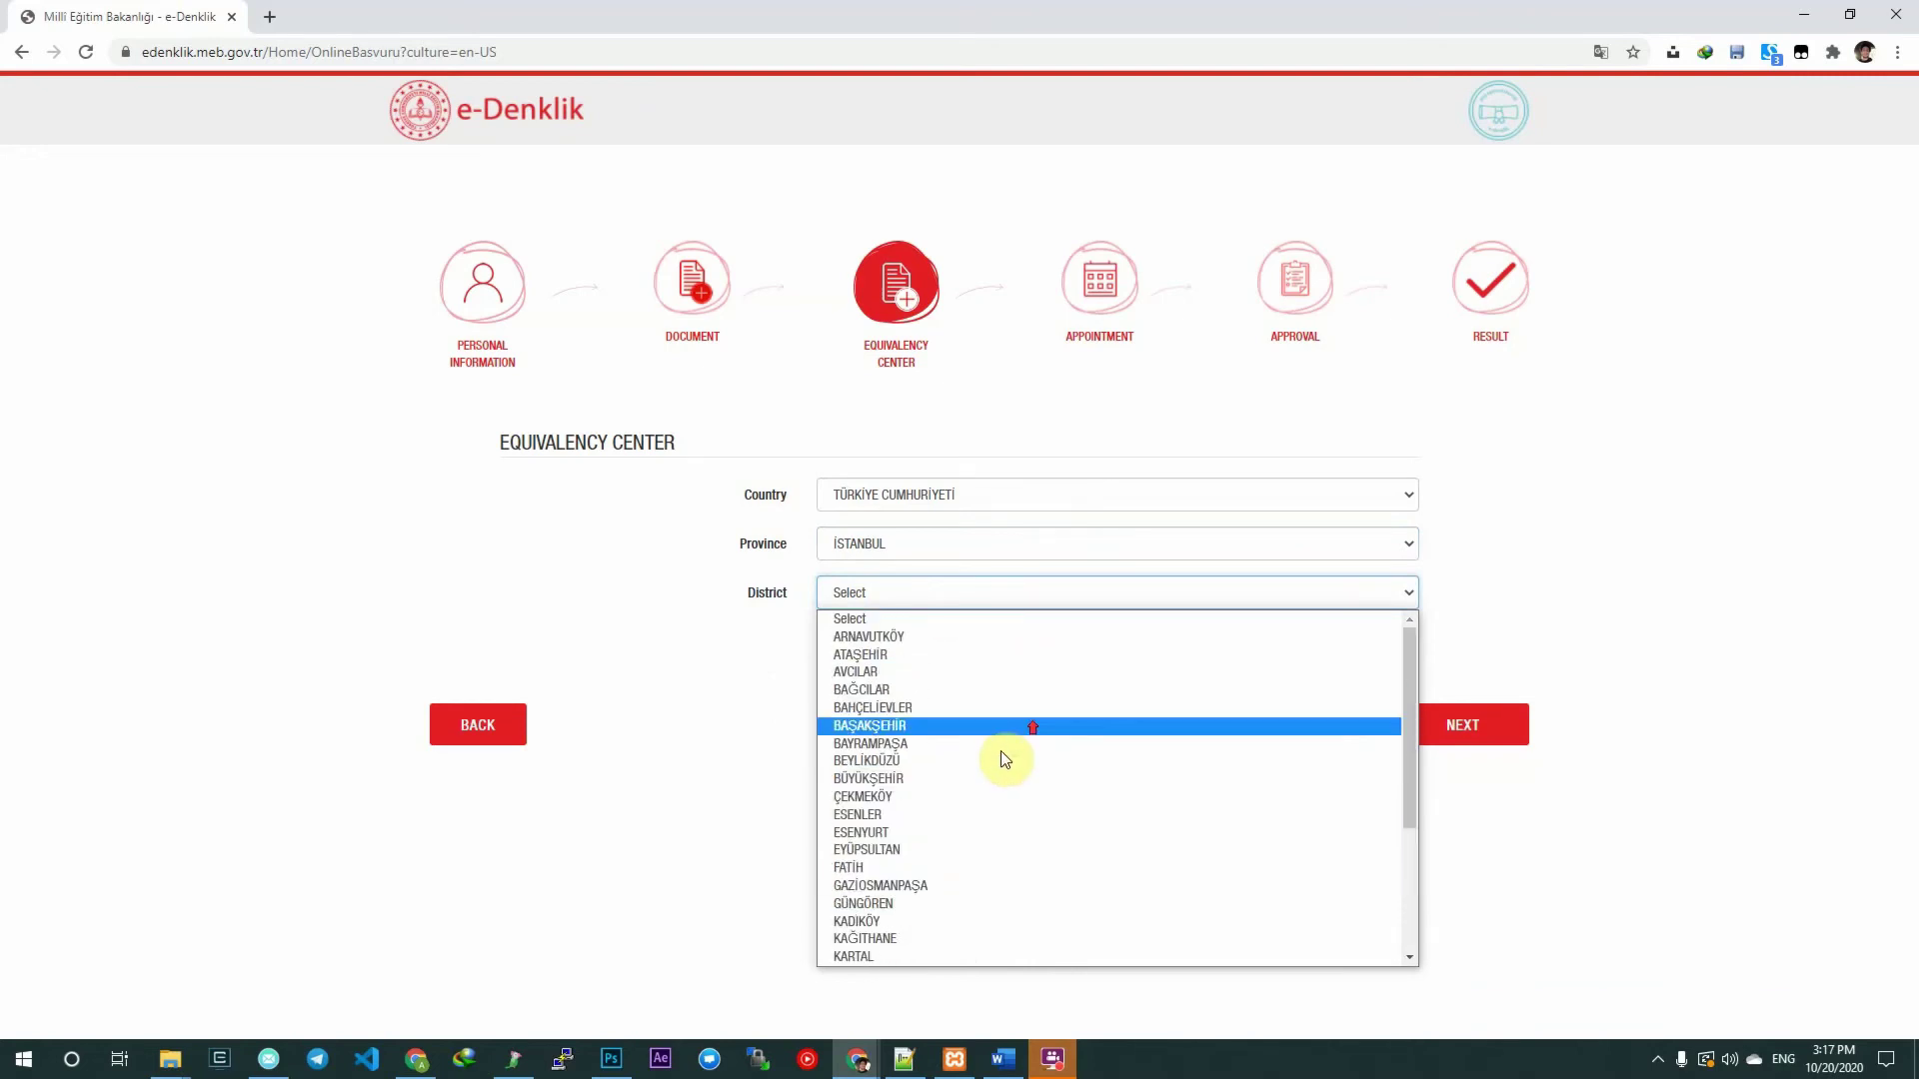
pyautogui.scroll(-3, 999, 759)
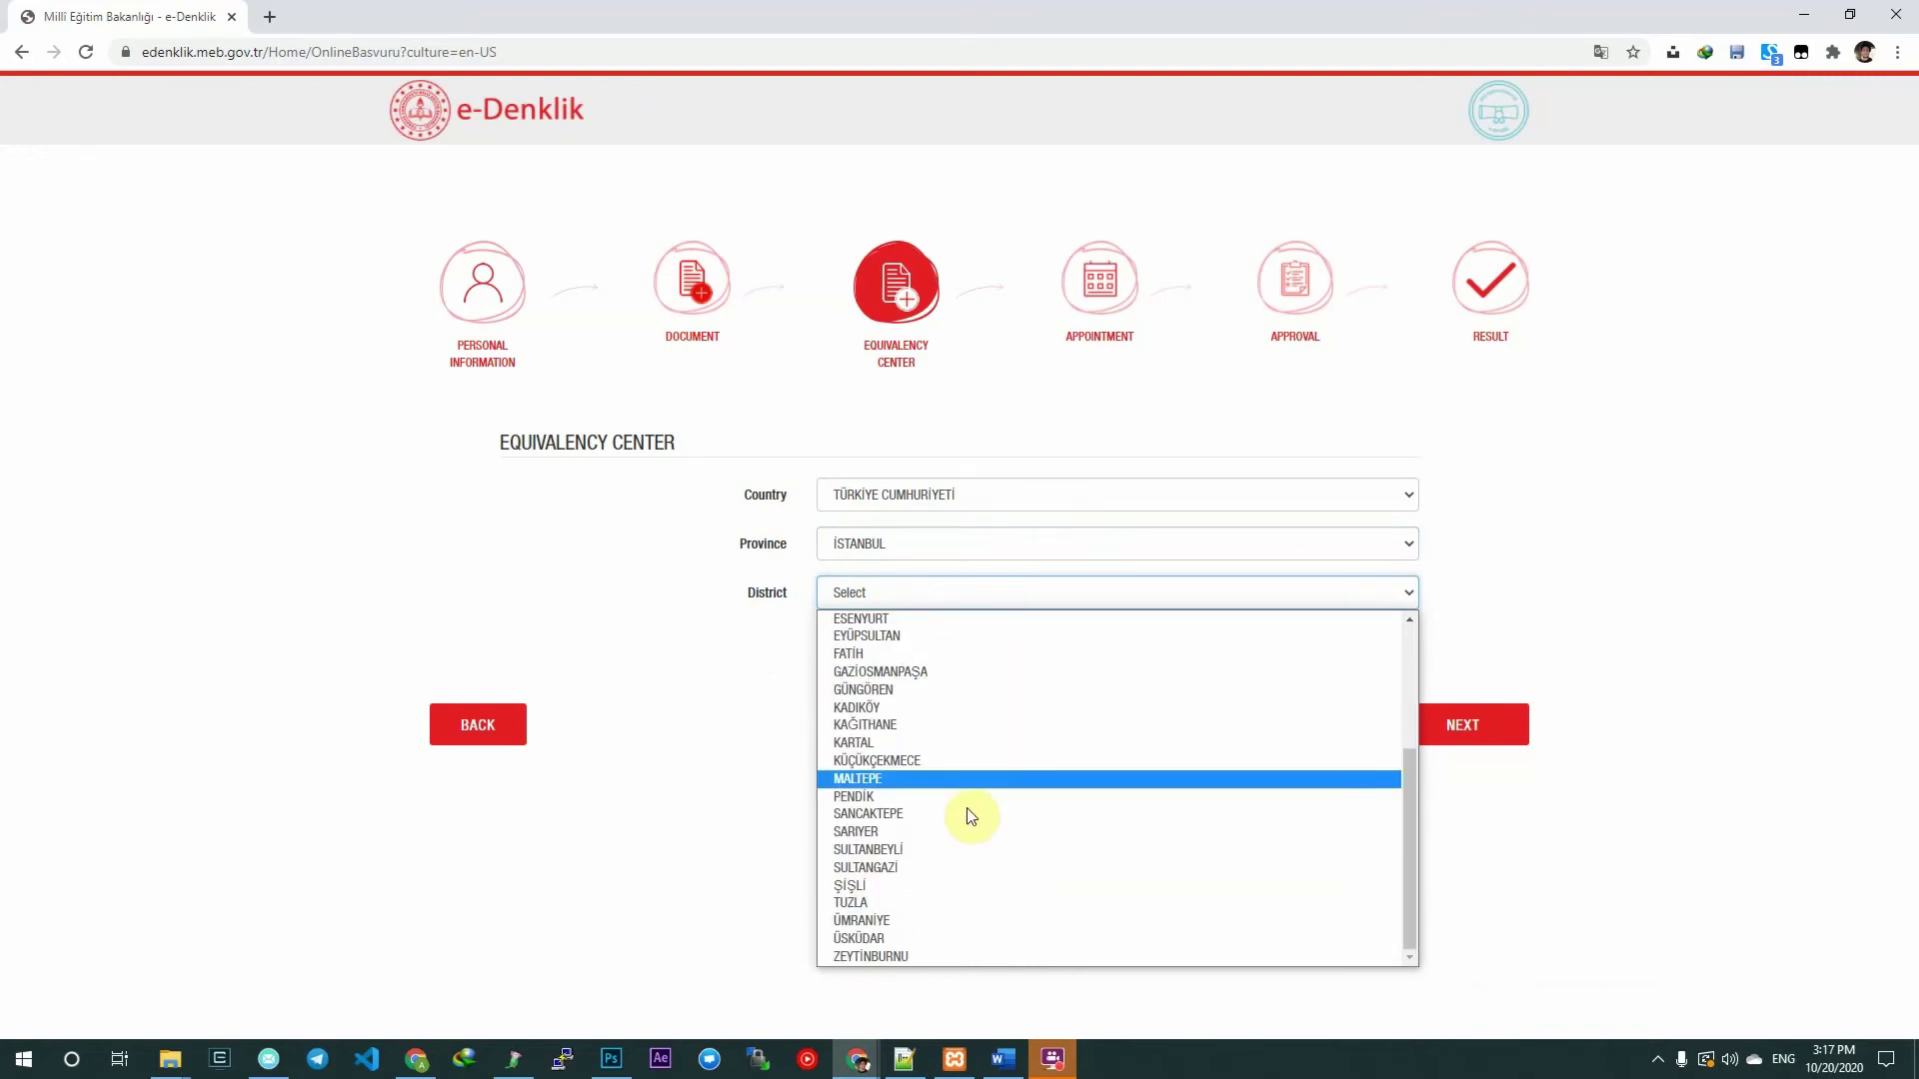
pyautogui.scroll(3, 1039, 737)
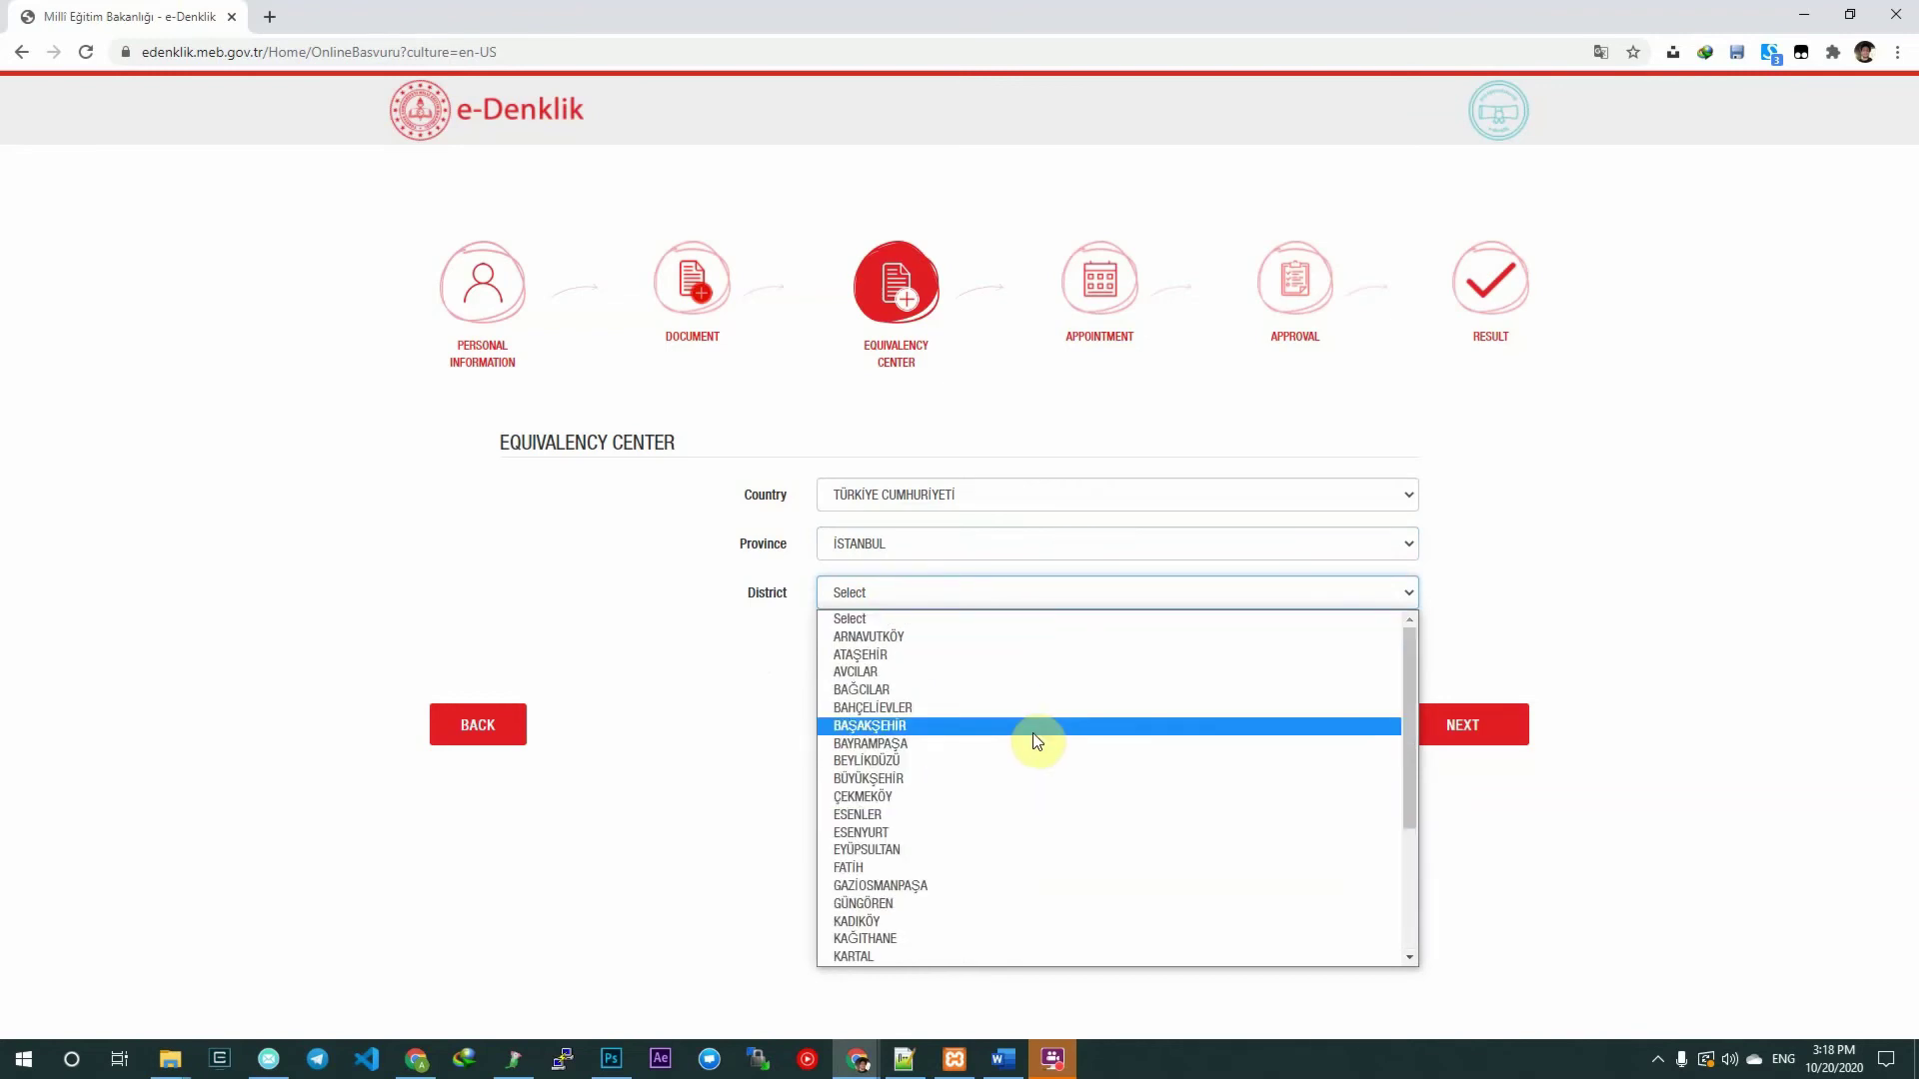
pyautogui.scroll(-3, 1033, 741)
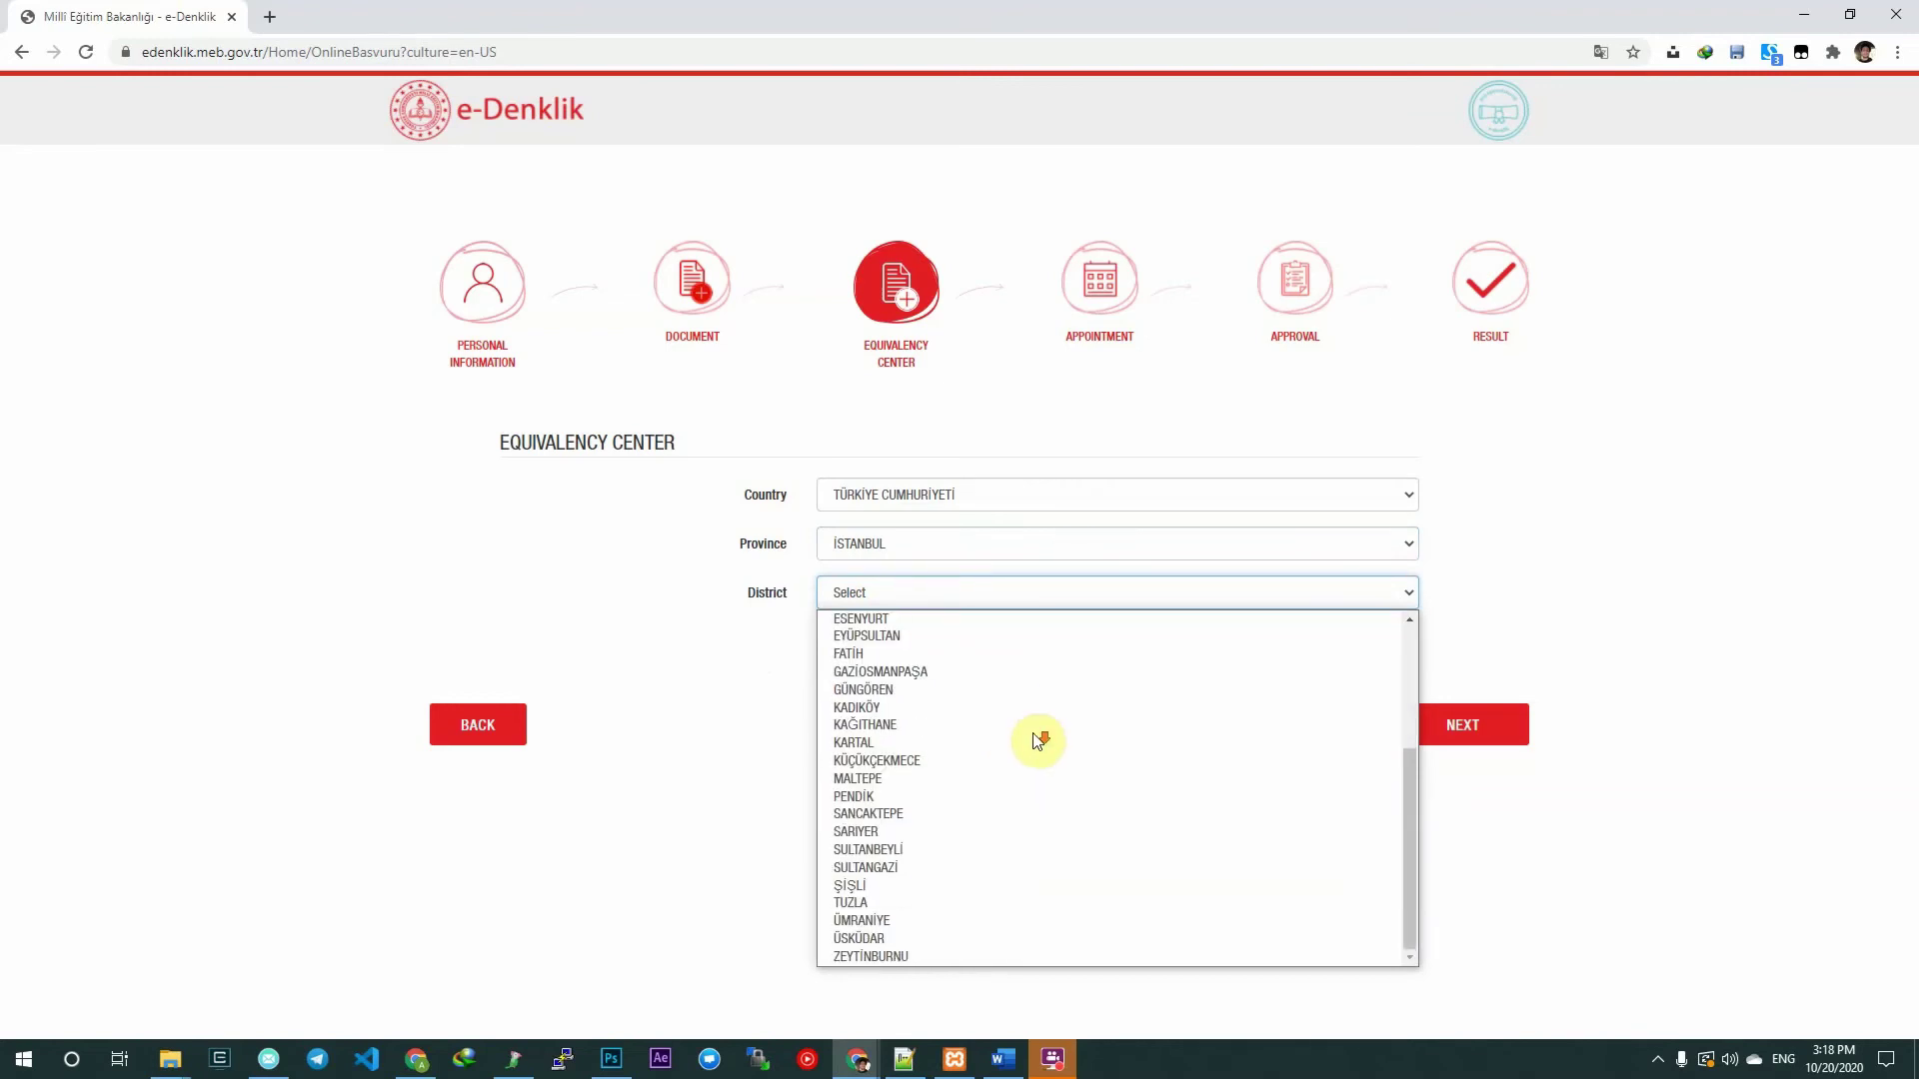
pyautogui.click(1006, 909)
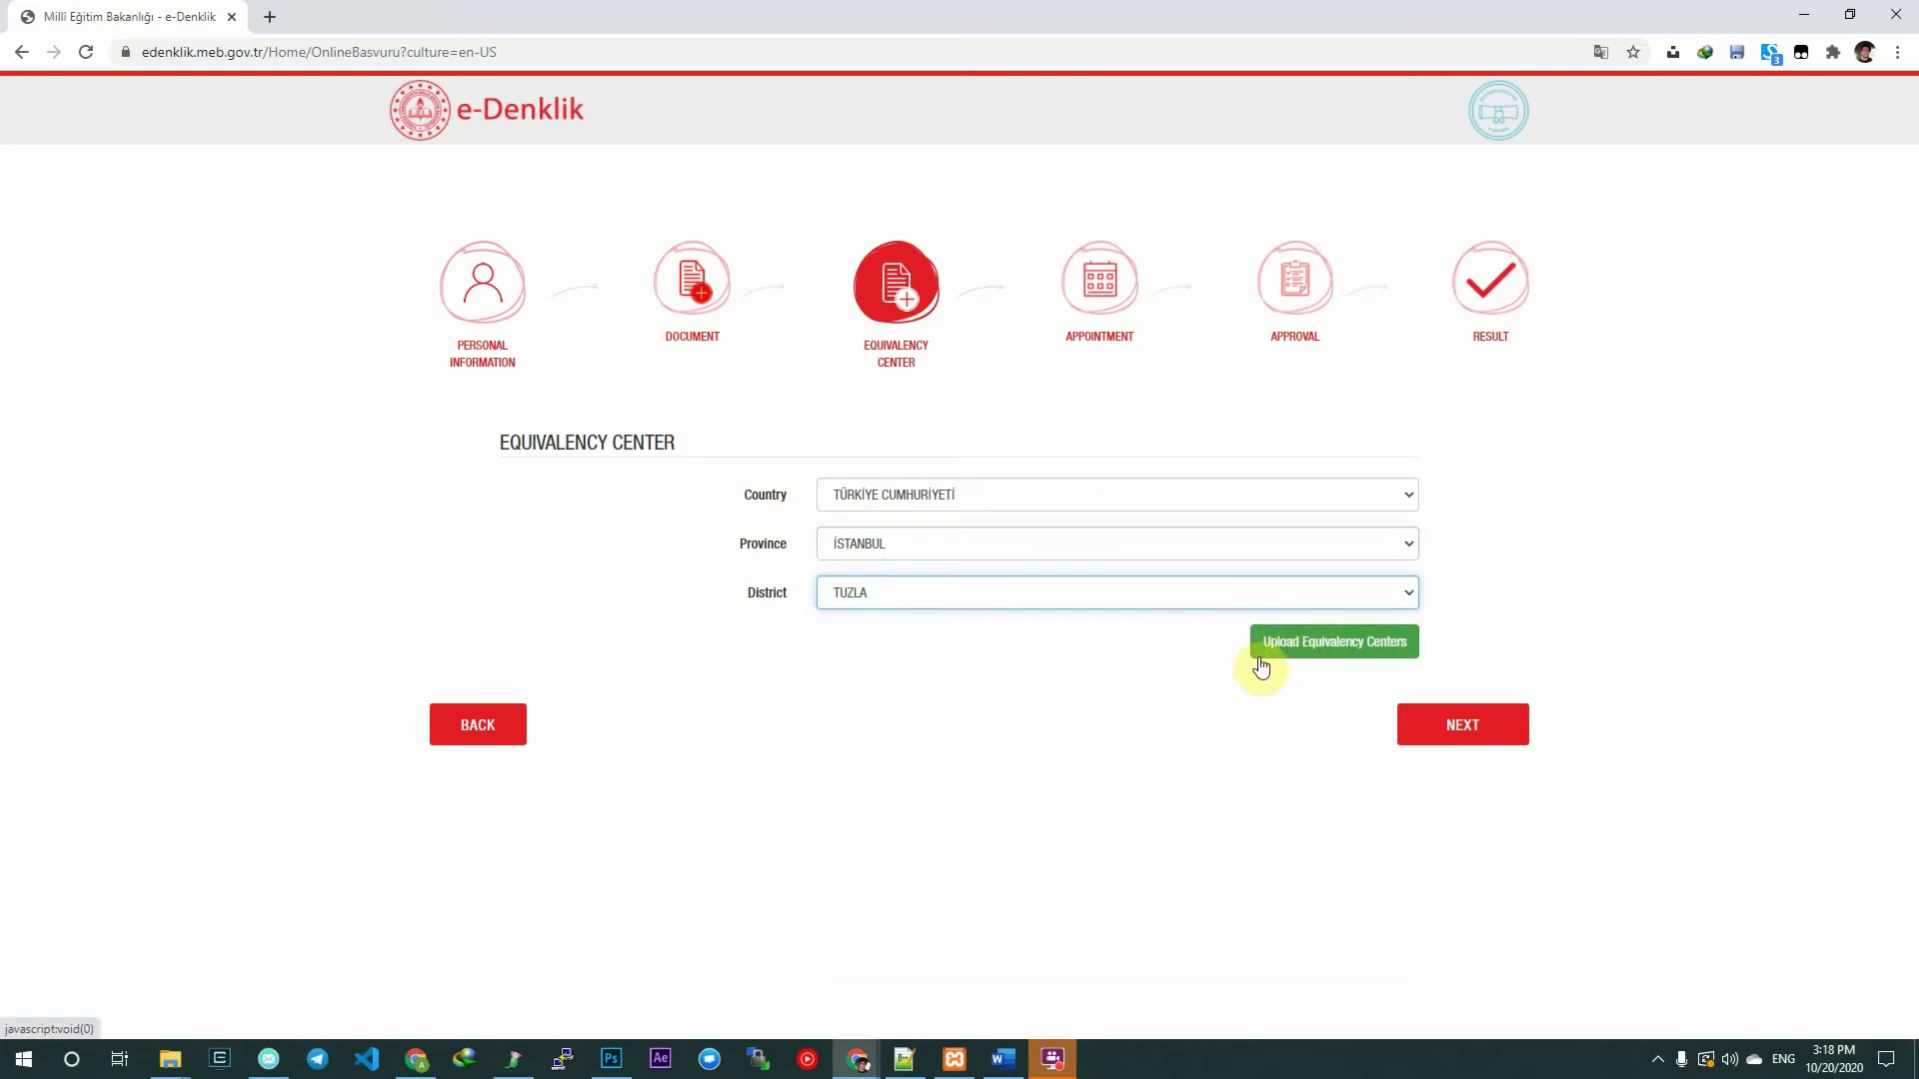
# Load Tuzla's centers, select İlçe Milli Eğitim Müdürlüğü, and proceed to appointments.
pyautogui.click(1317, 652)
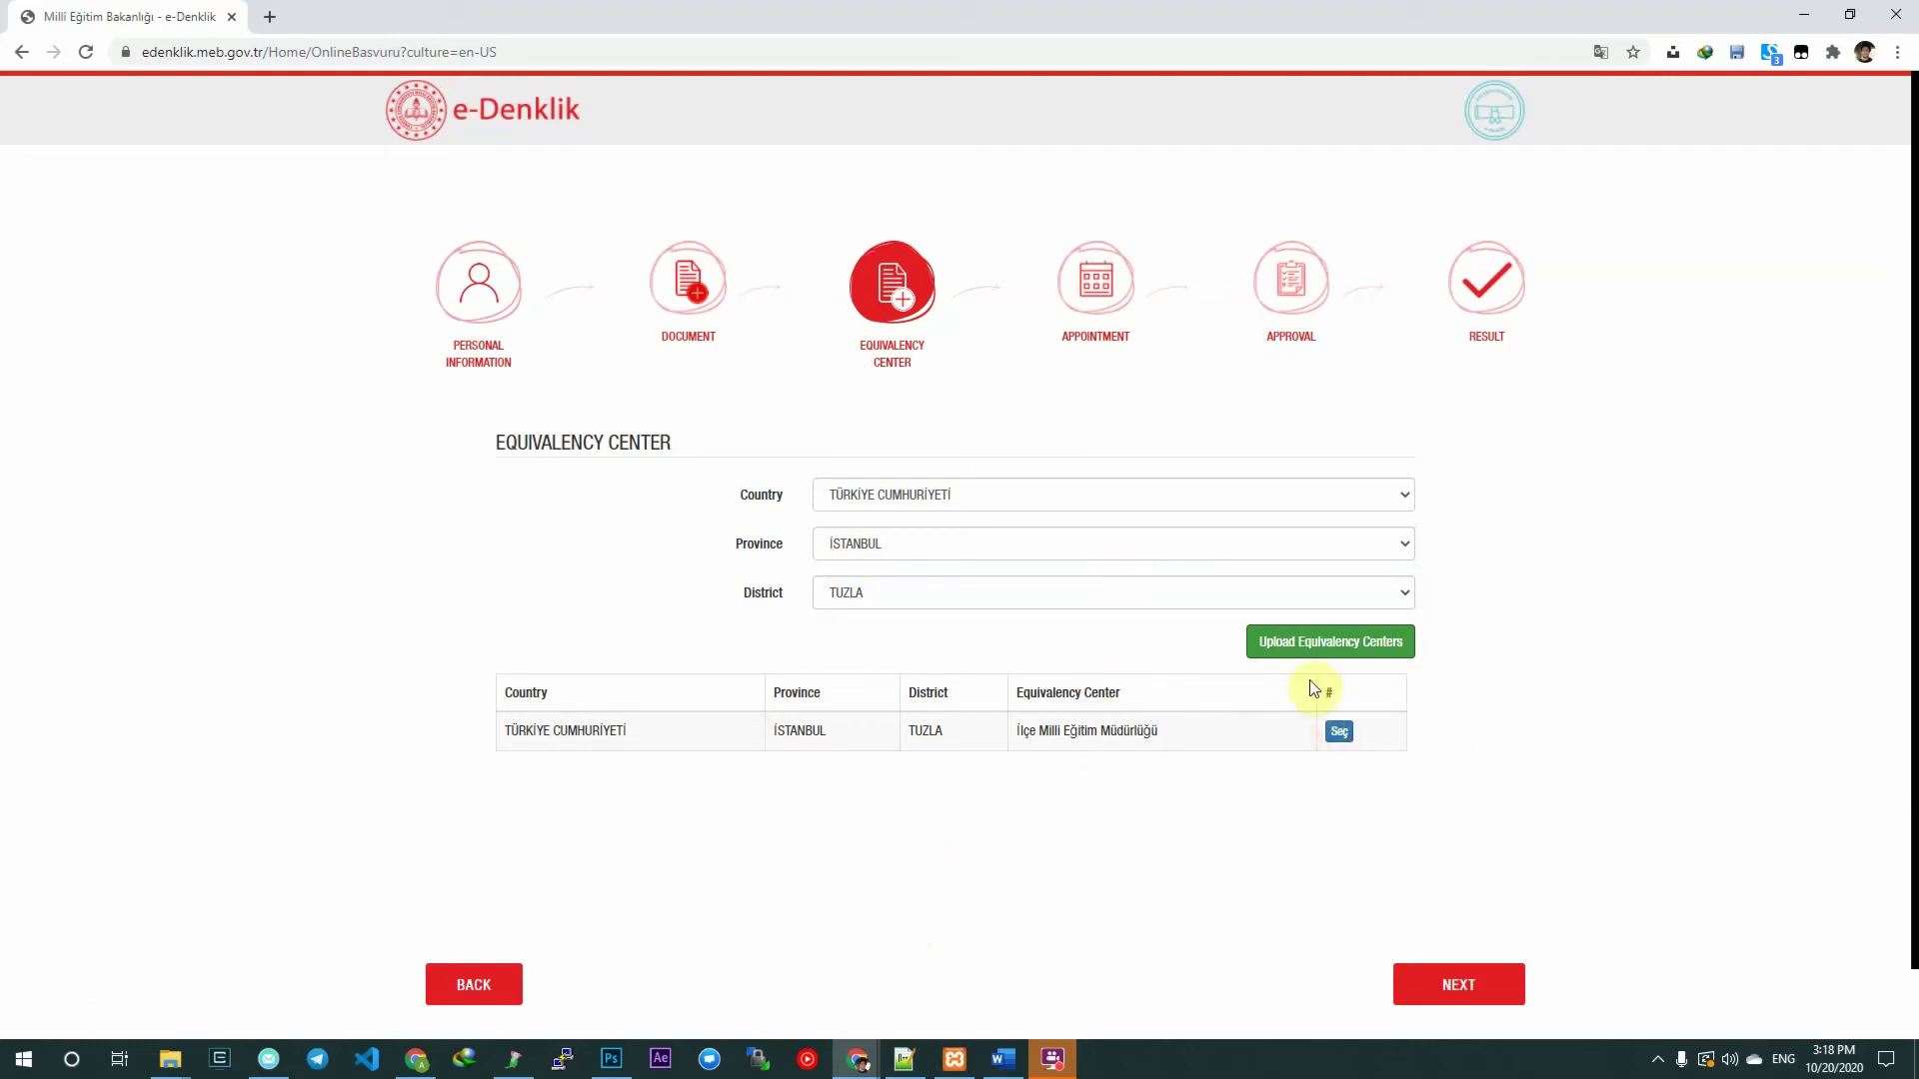
pyautogui.click(1339, 736)
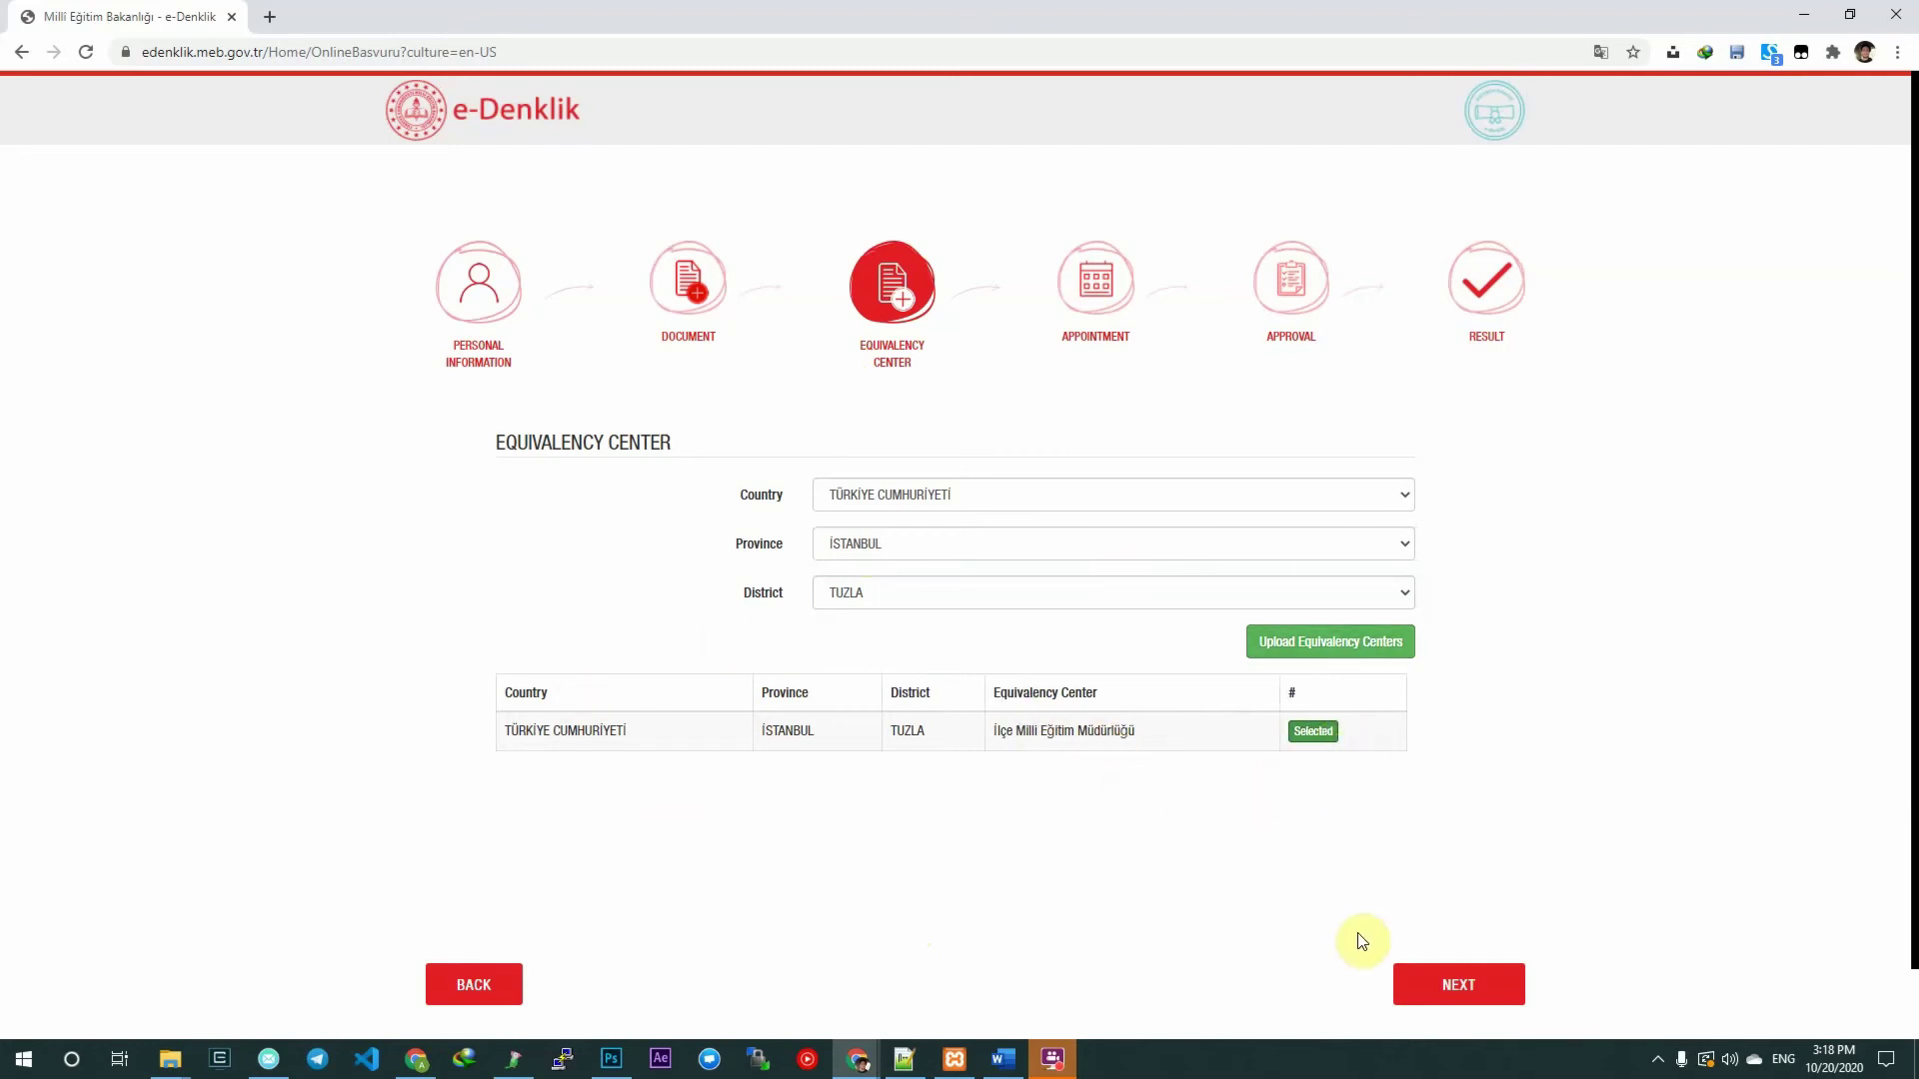
pyautogui.scroll(-1, 1361, 941)
pyautogui.click(1507, 912)
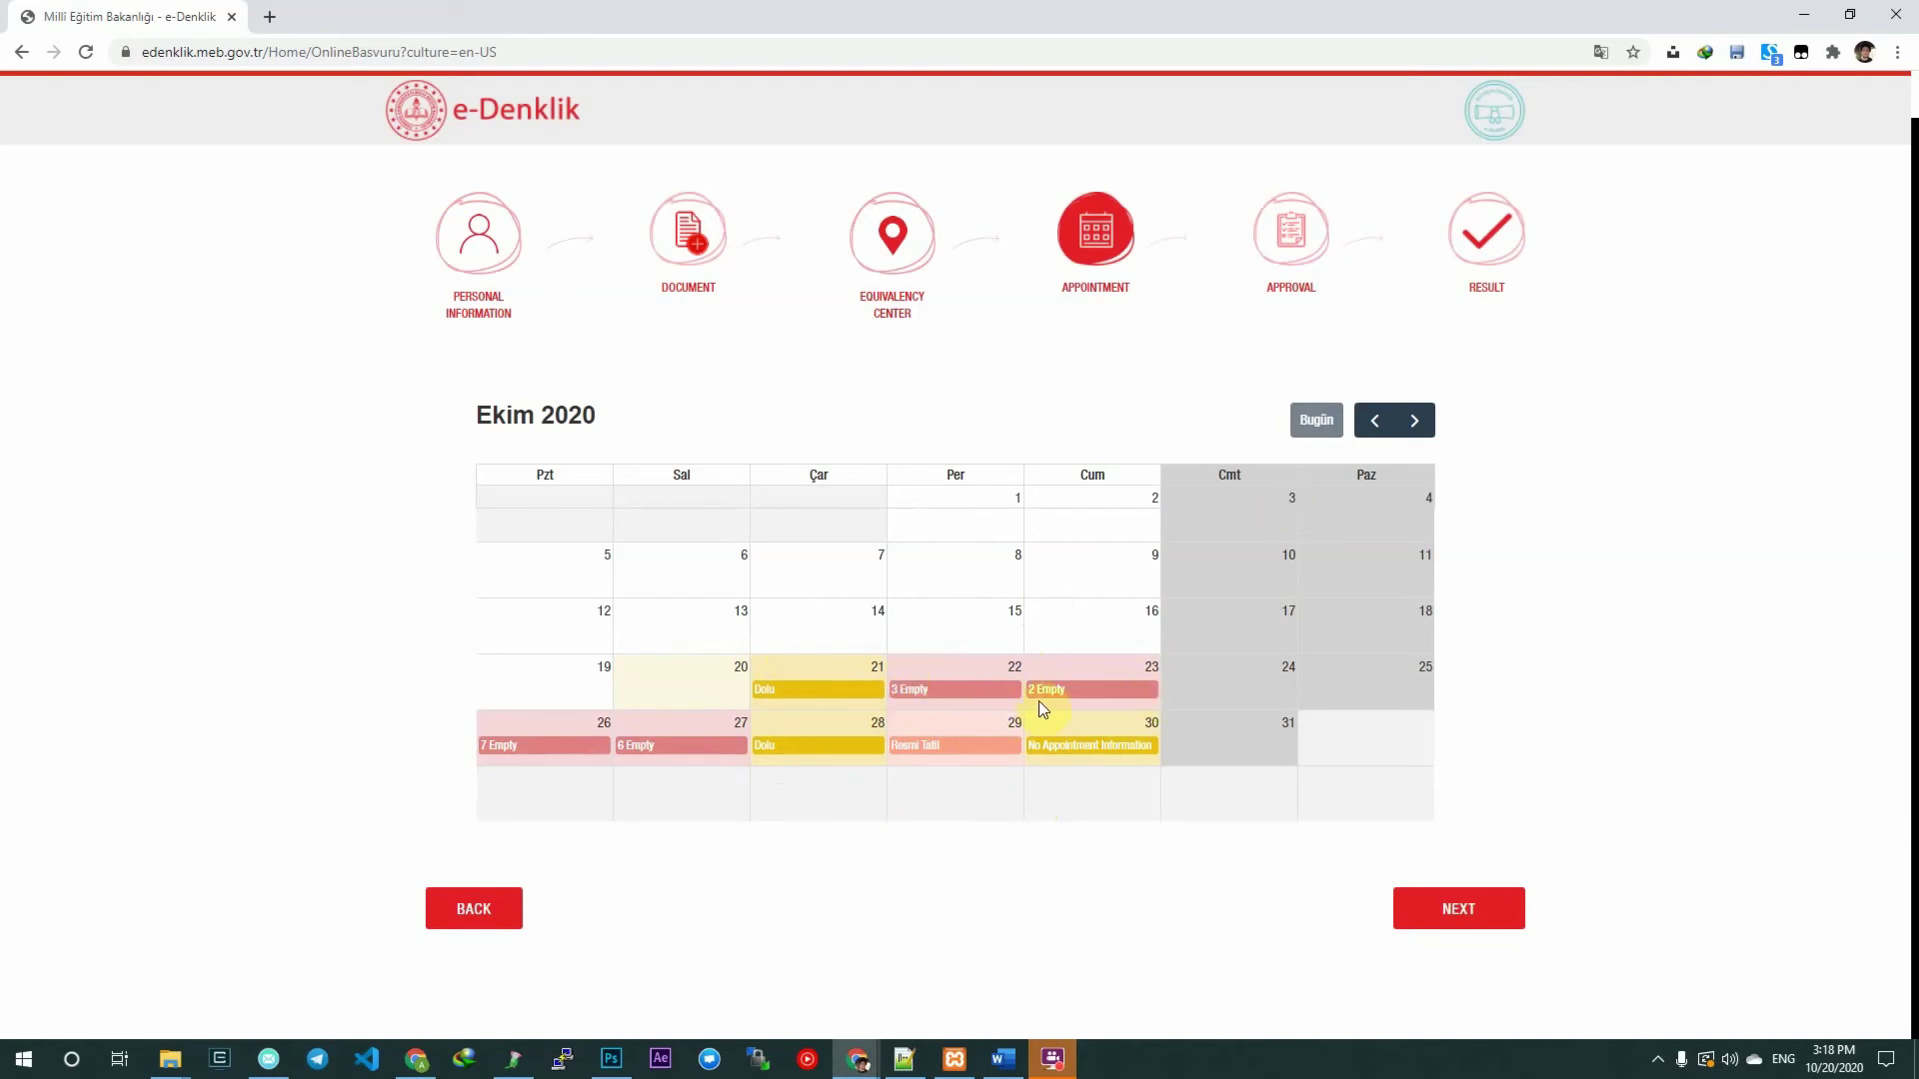
# Browse the appointment calendar to Kasım and Aralık 2020, then return to Ekim 2020.
pyautogui.click(1413, 420)
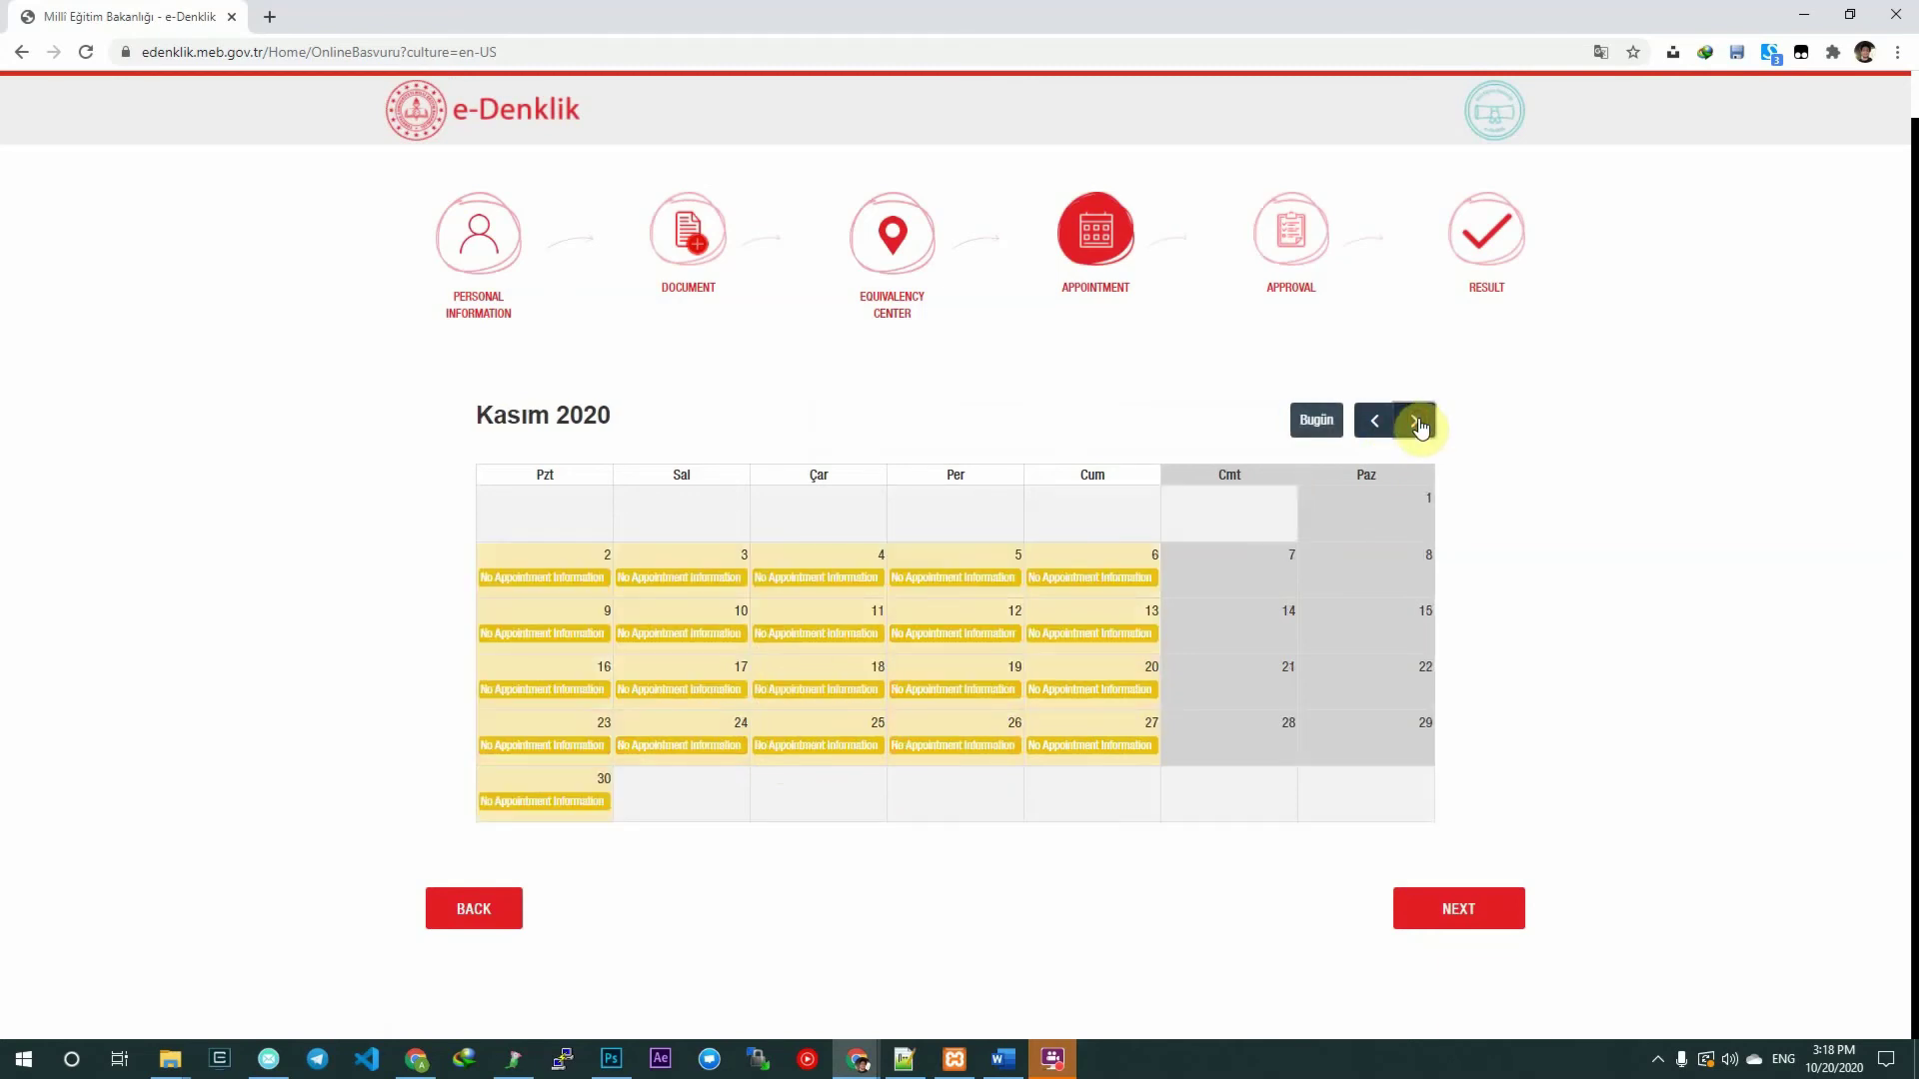
pyautogui.click(1412, 422)
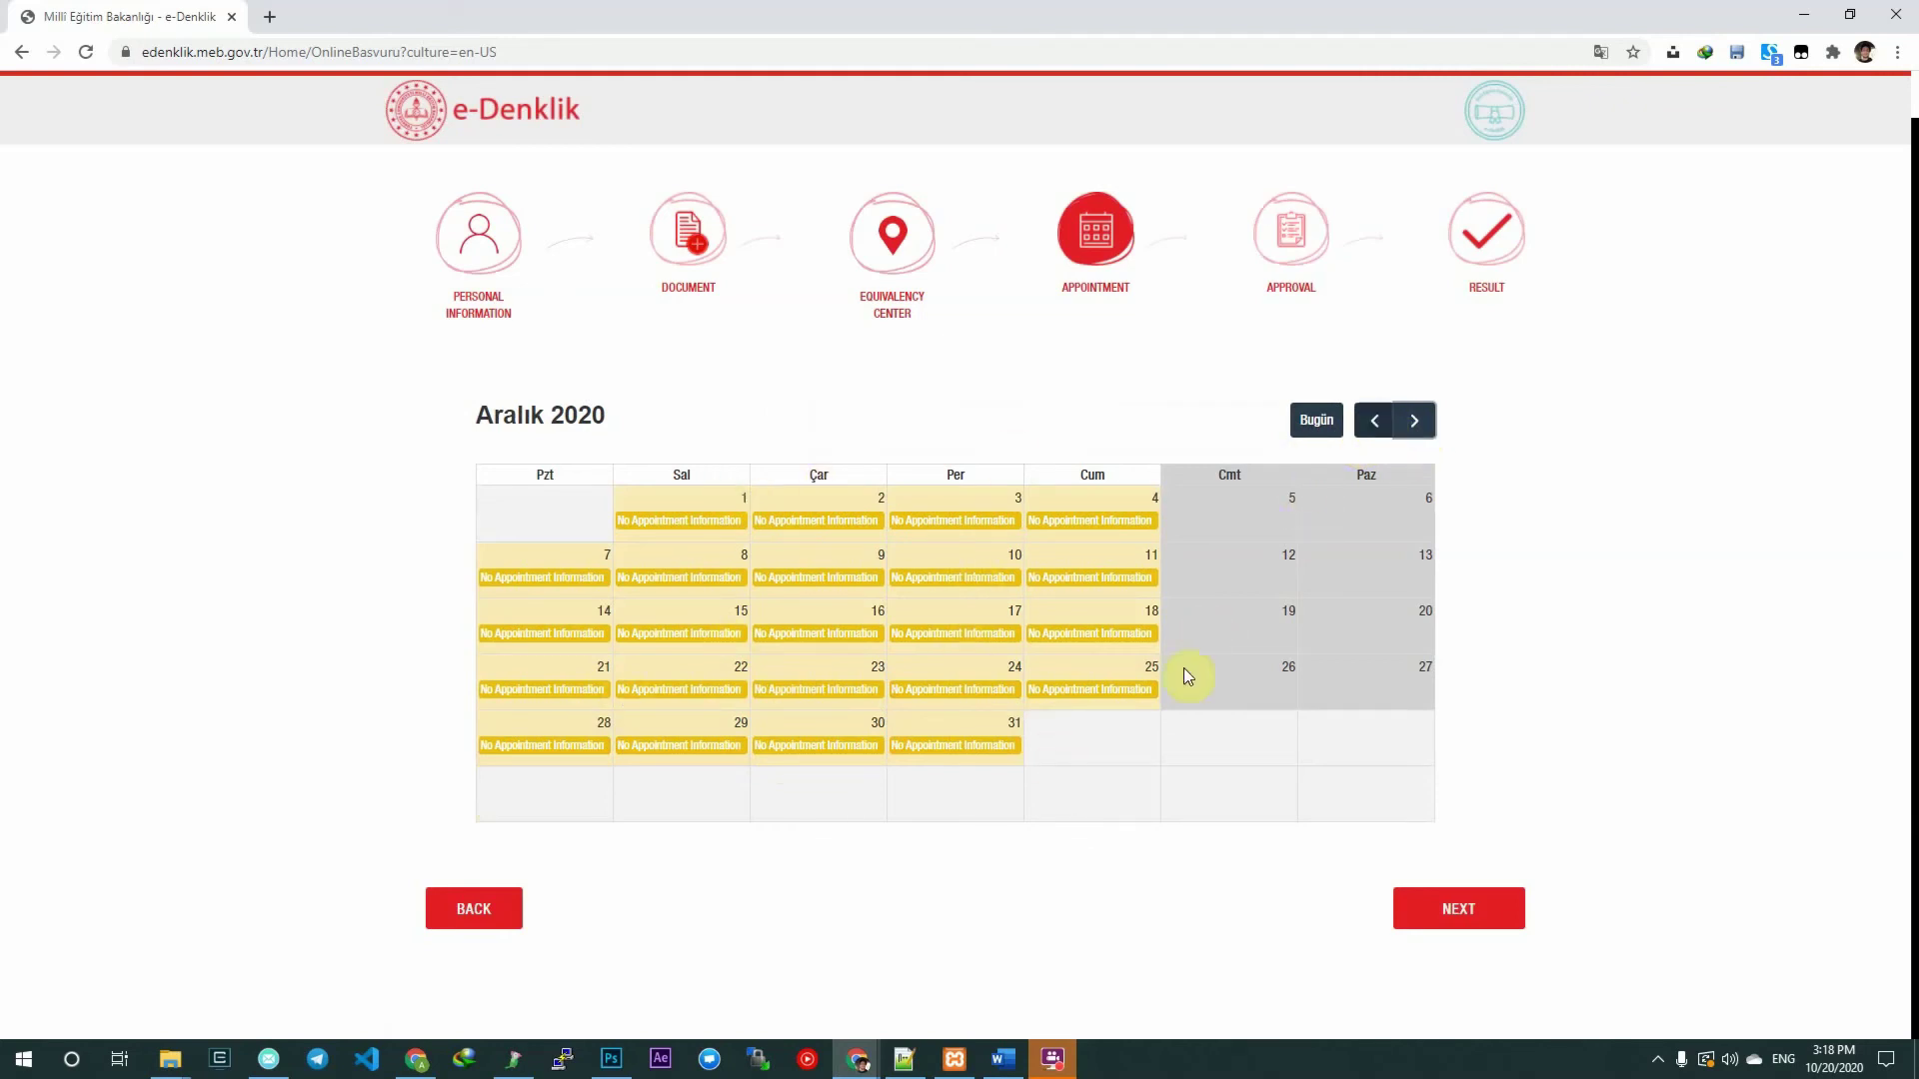
pyautogui.click(1375, 429)
pyautogui.click(1374, 430)
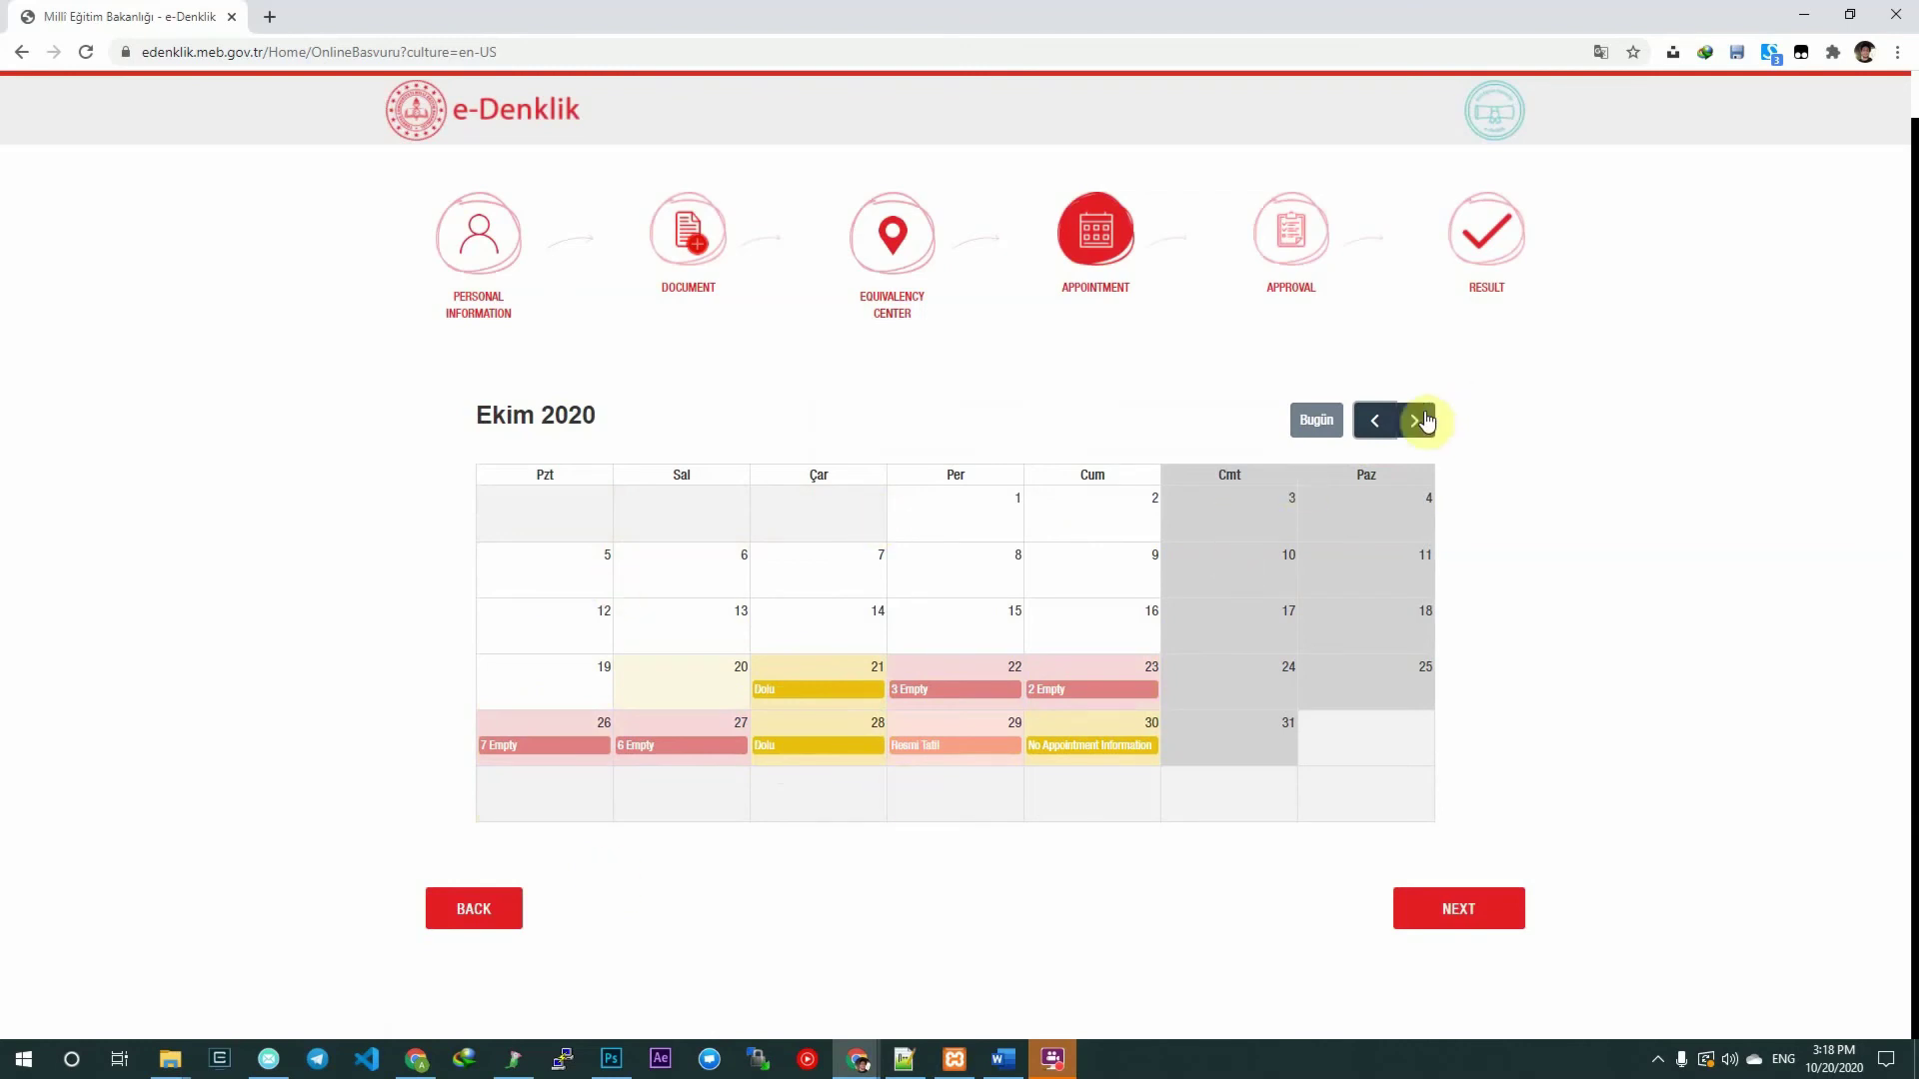
pyautogui.click(1414, 421)
pyautogui.click(1374, 421)
# Compare the free time slots listed for 23 October and 27 October 2020.
pyautogui.click(1060, 697)
pyautogui.scroll(-3, 868, 559)
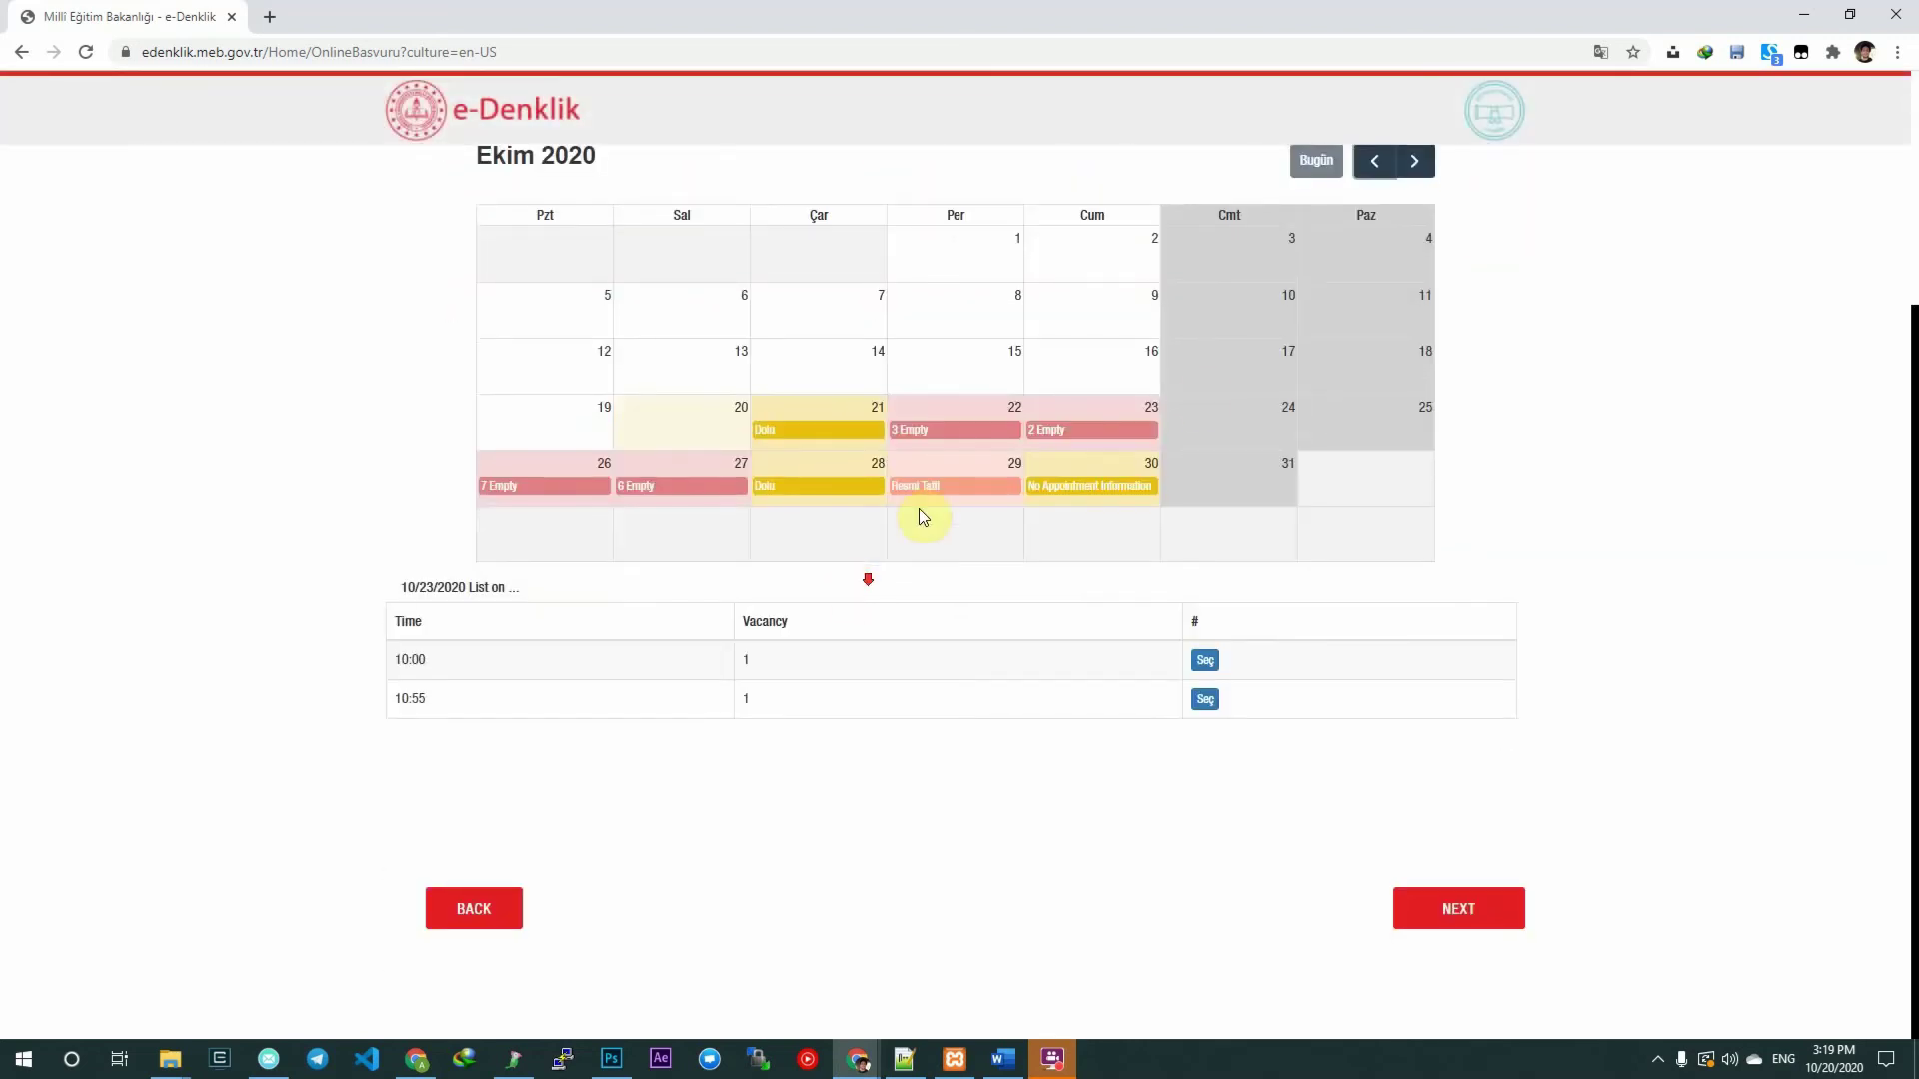
pyautogui.scroll(2, 998, 527)
pyautogui.scroll(-2, 664, 634)
pyautogui.click(657, 488)
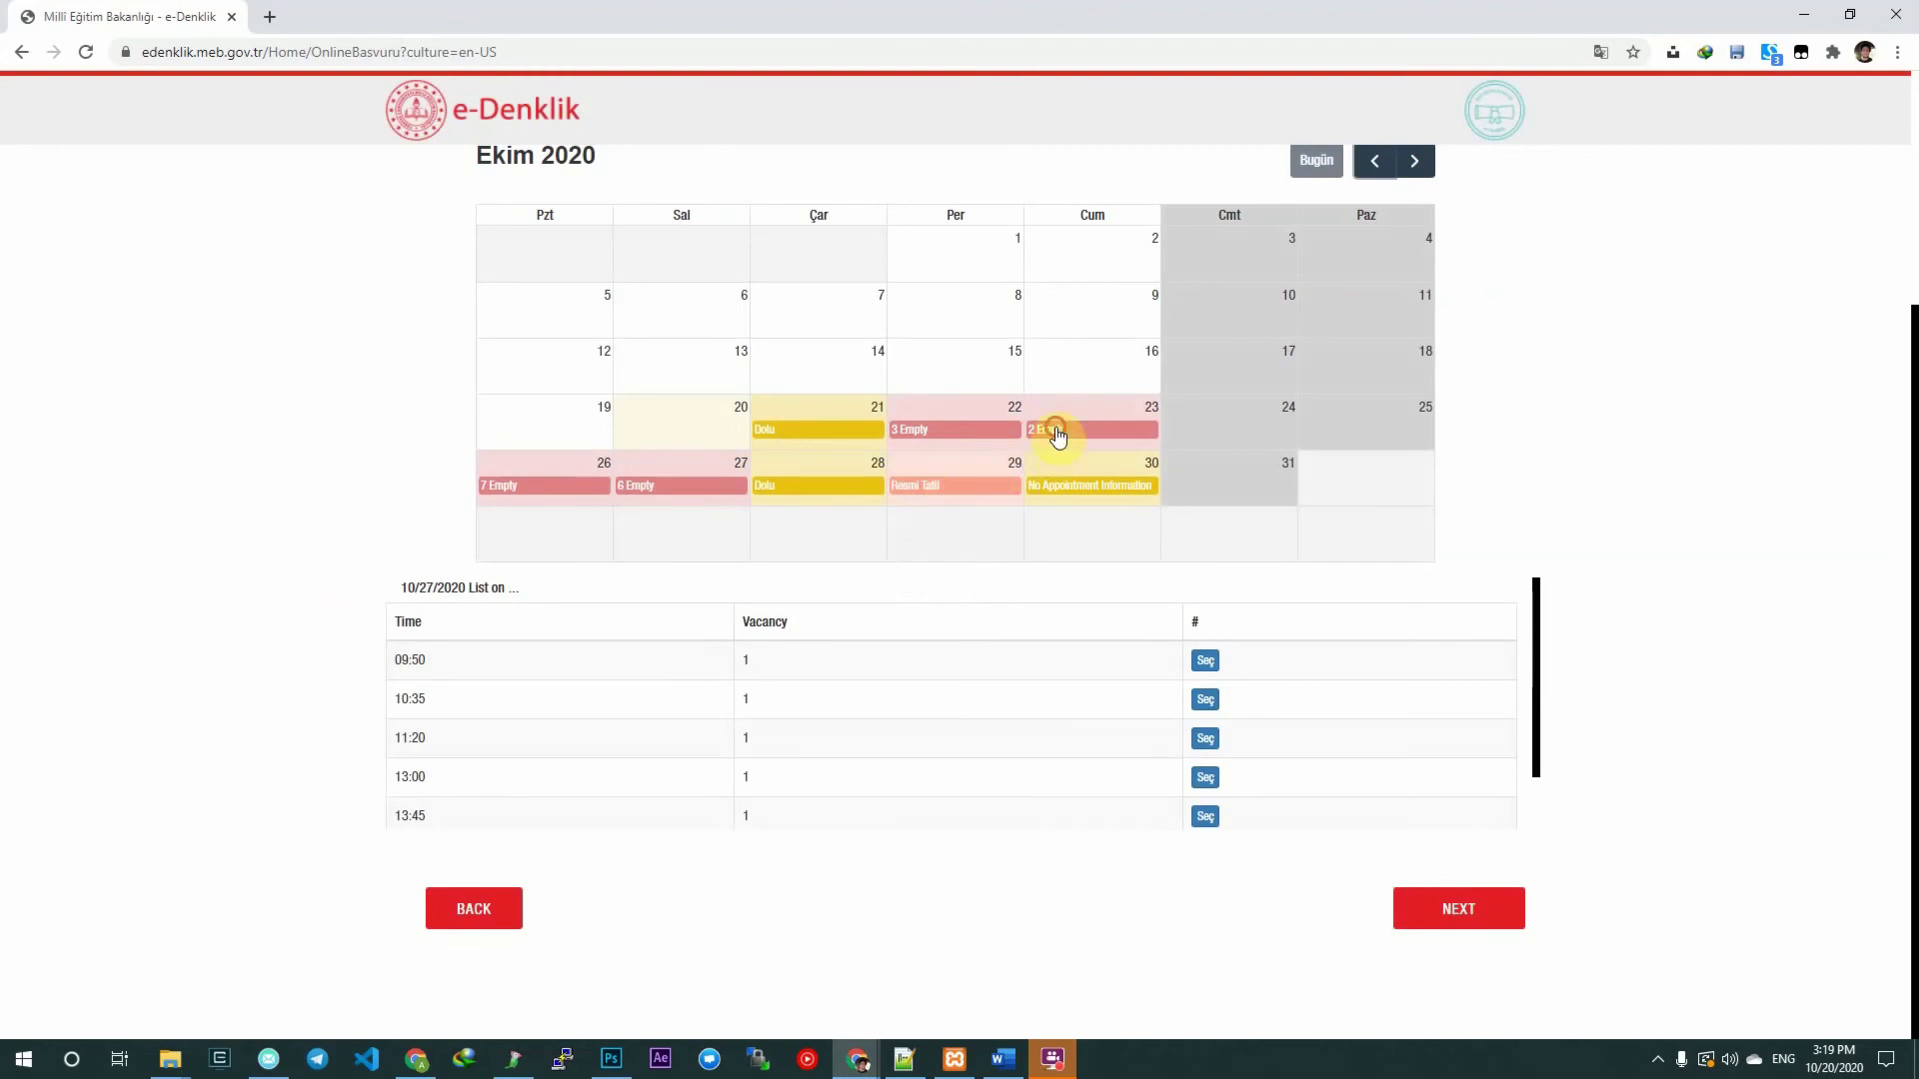
pyautogui.click(1057, 432)
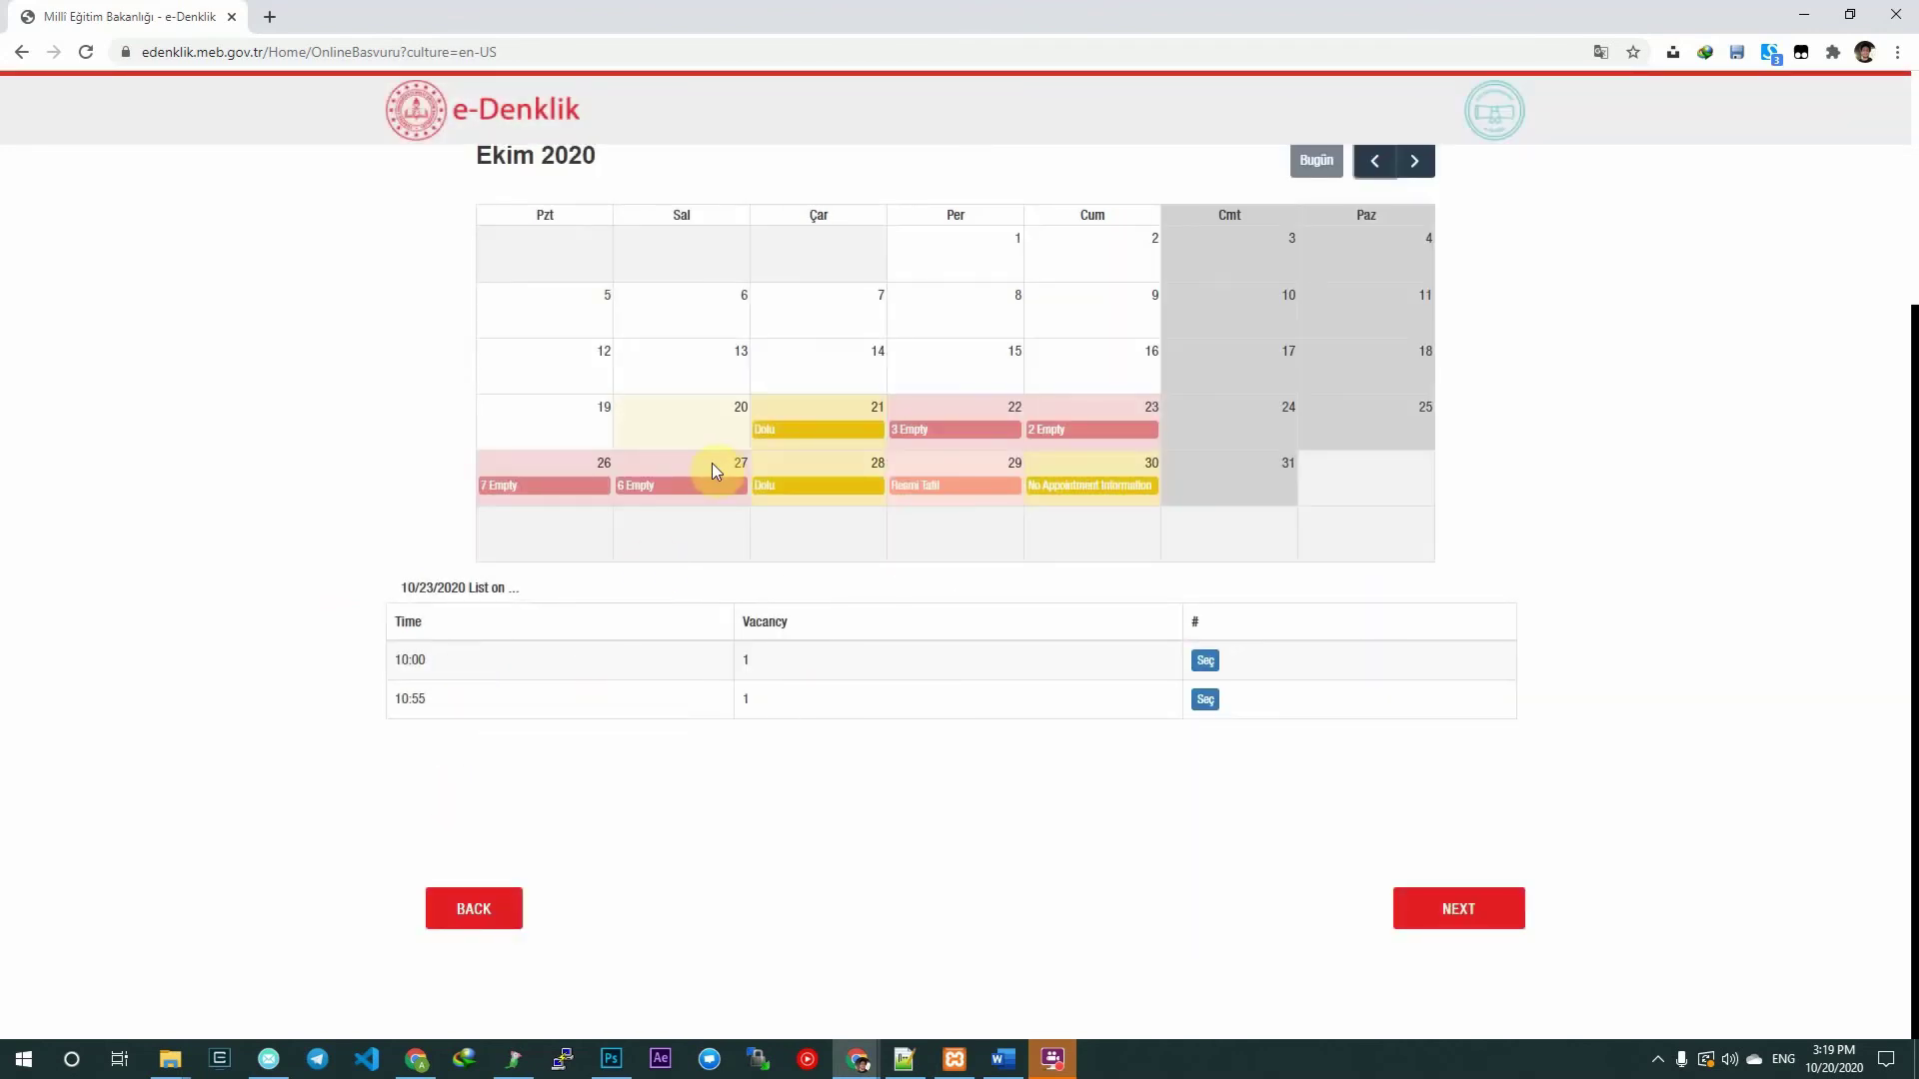
pyautogui.click(708, 463)
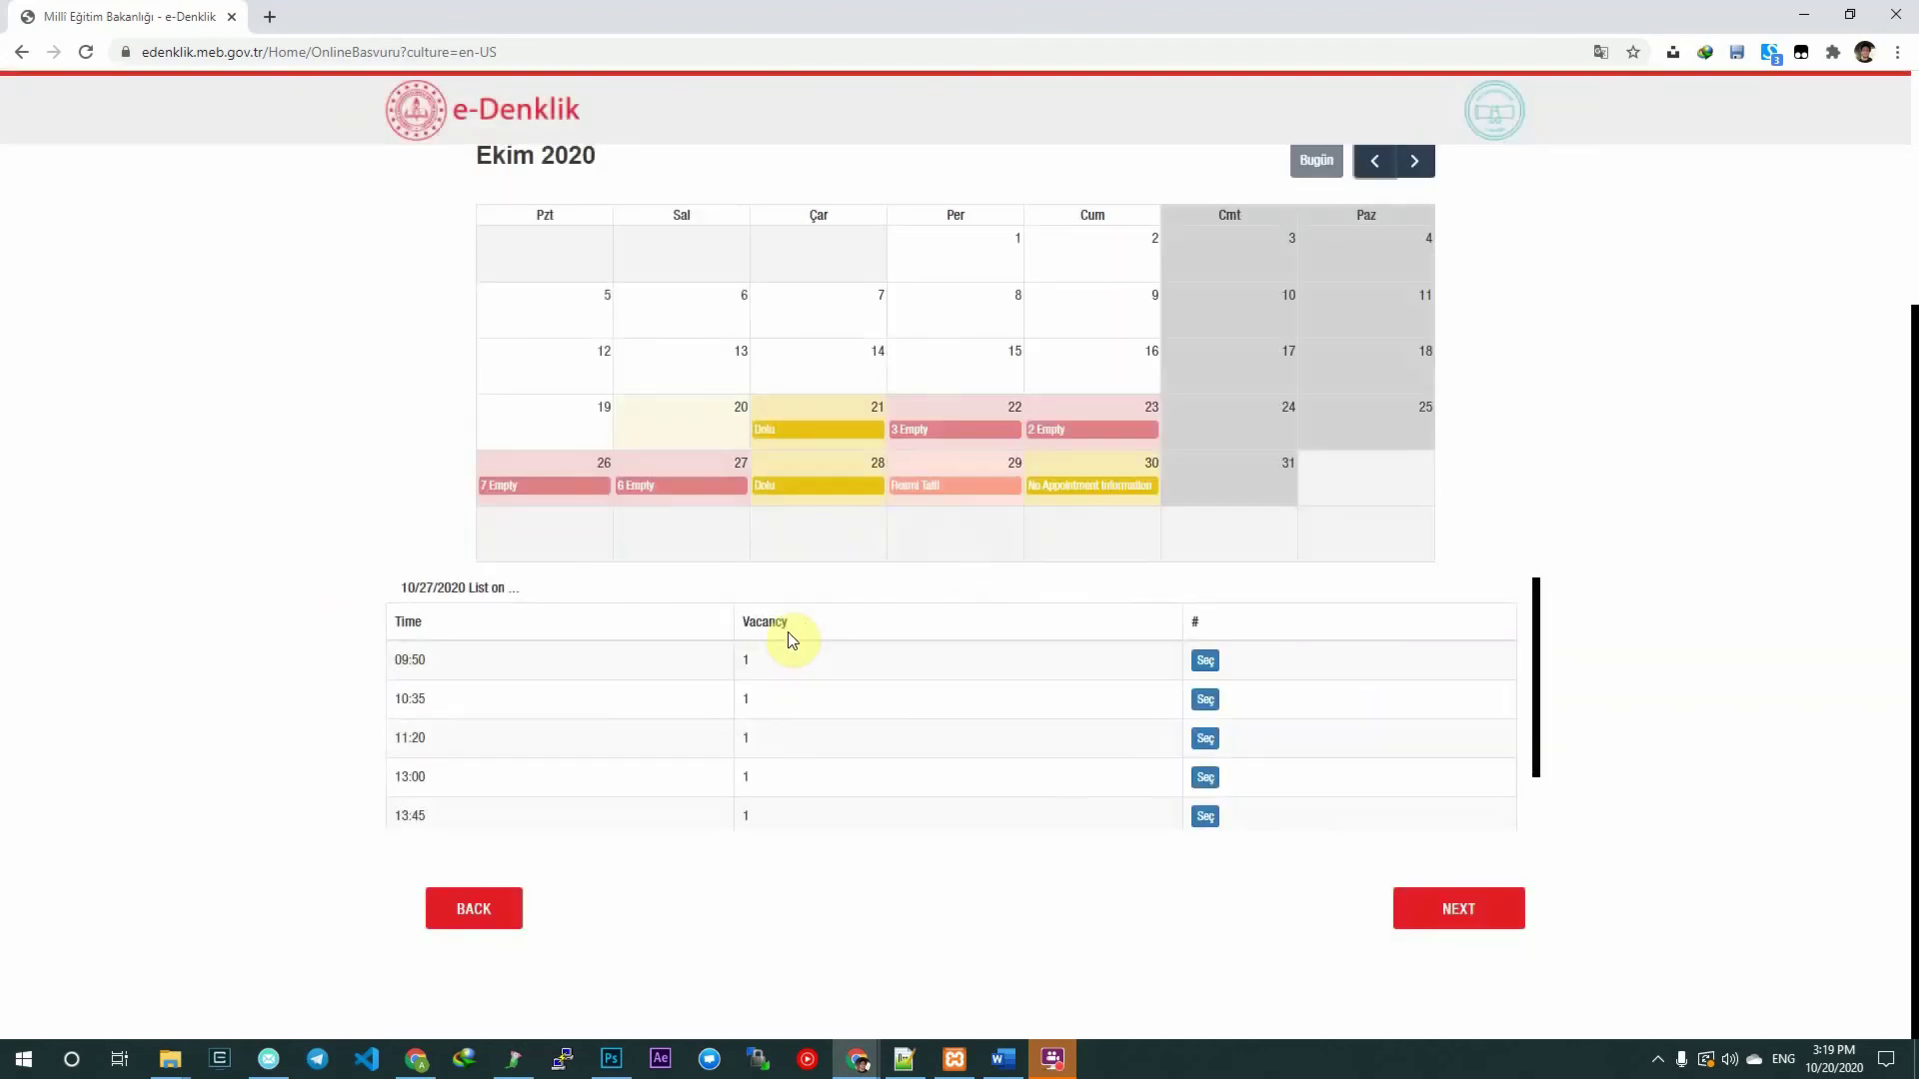
# Book the 14:30 slot on 27 October and continue to the Approval step.
pyautogui.scroll(-3, 793, 635)
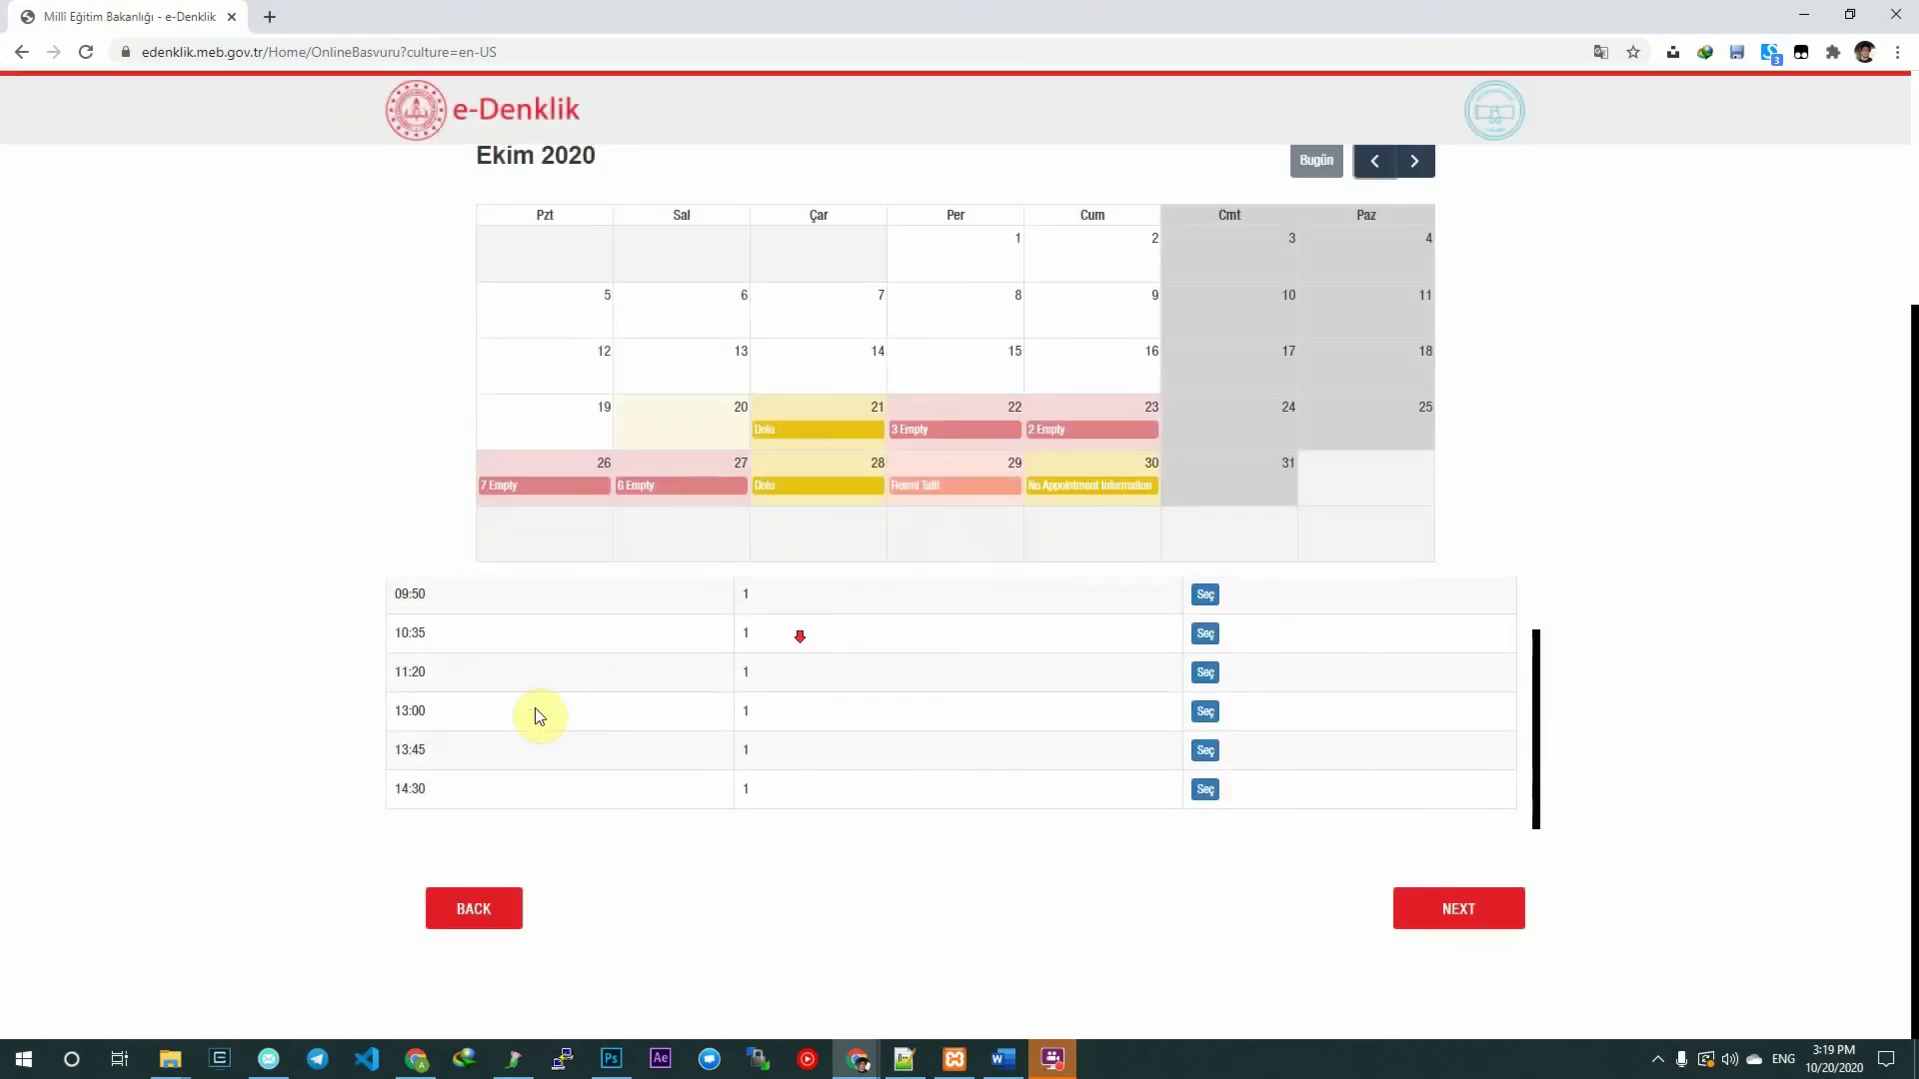
pyautogui.click(1217, 790)
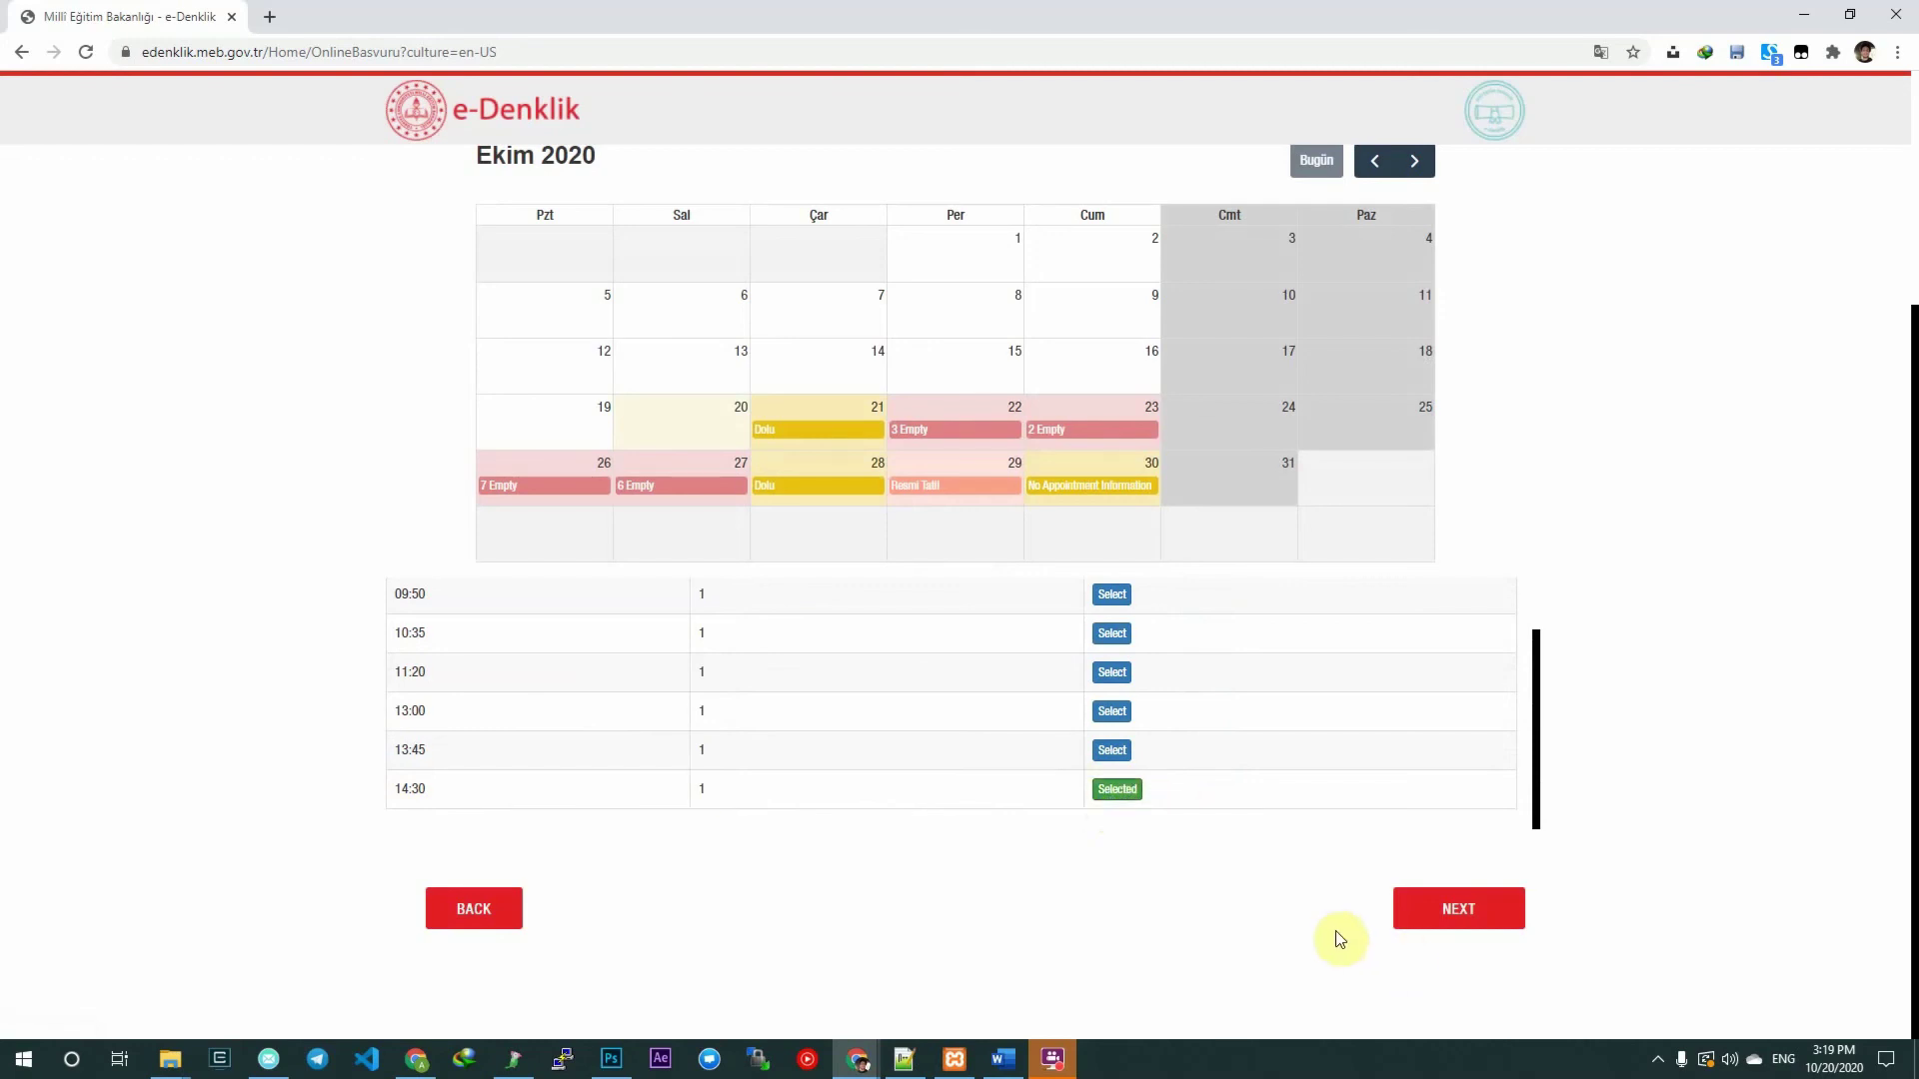
pyautogui.click(1453, 921)
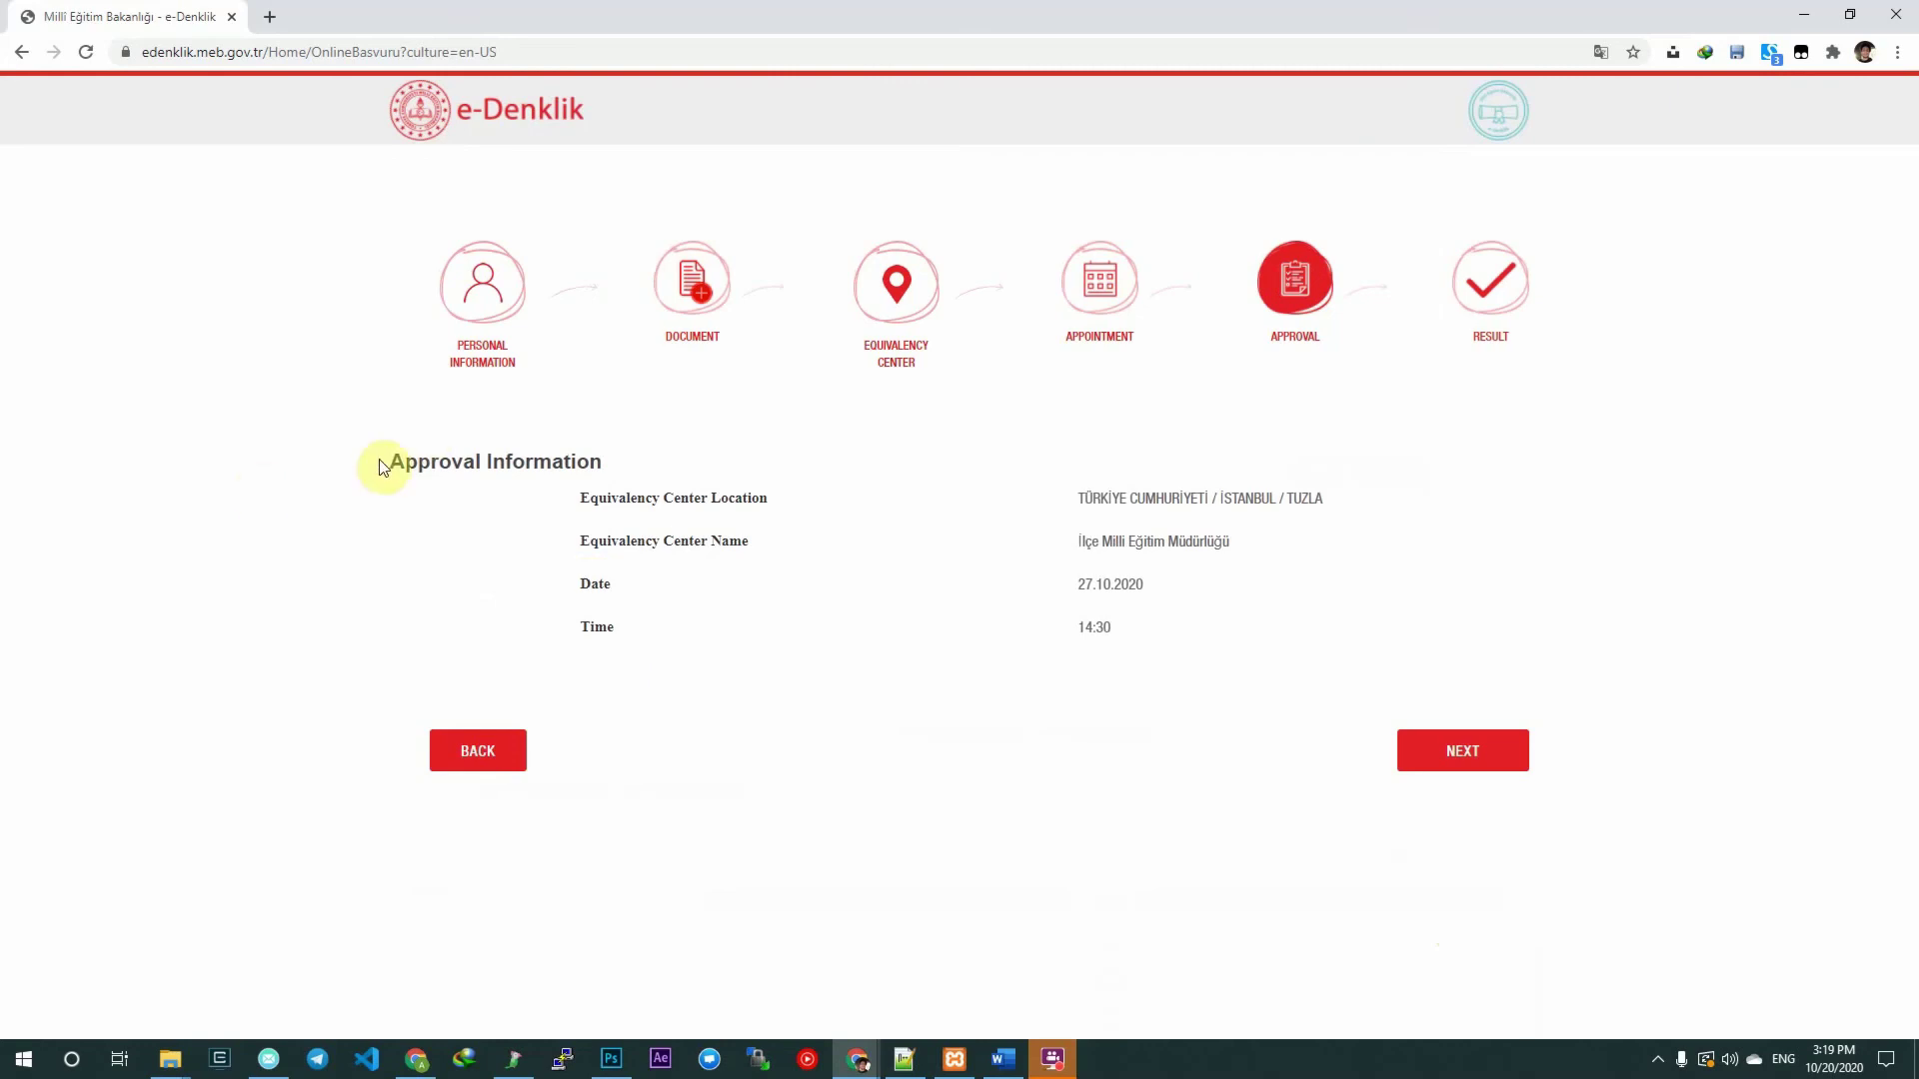
pyautogui.click(585, 430)
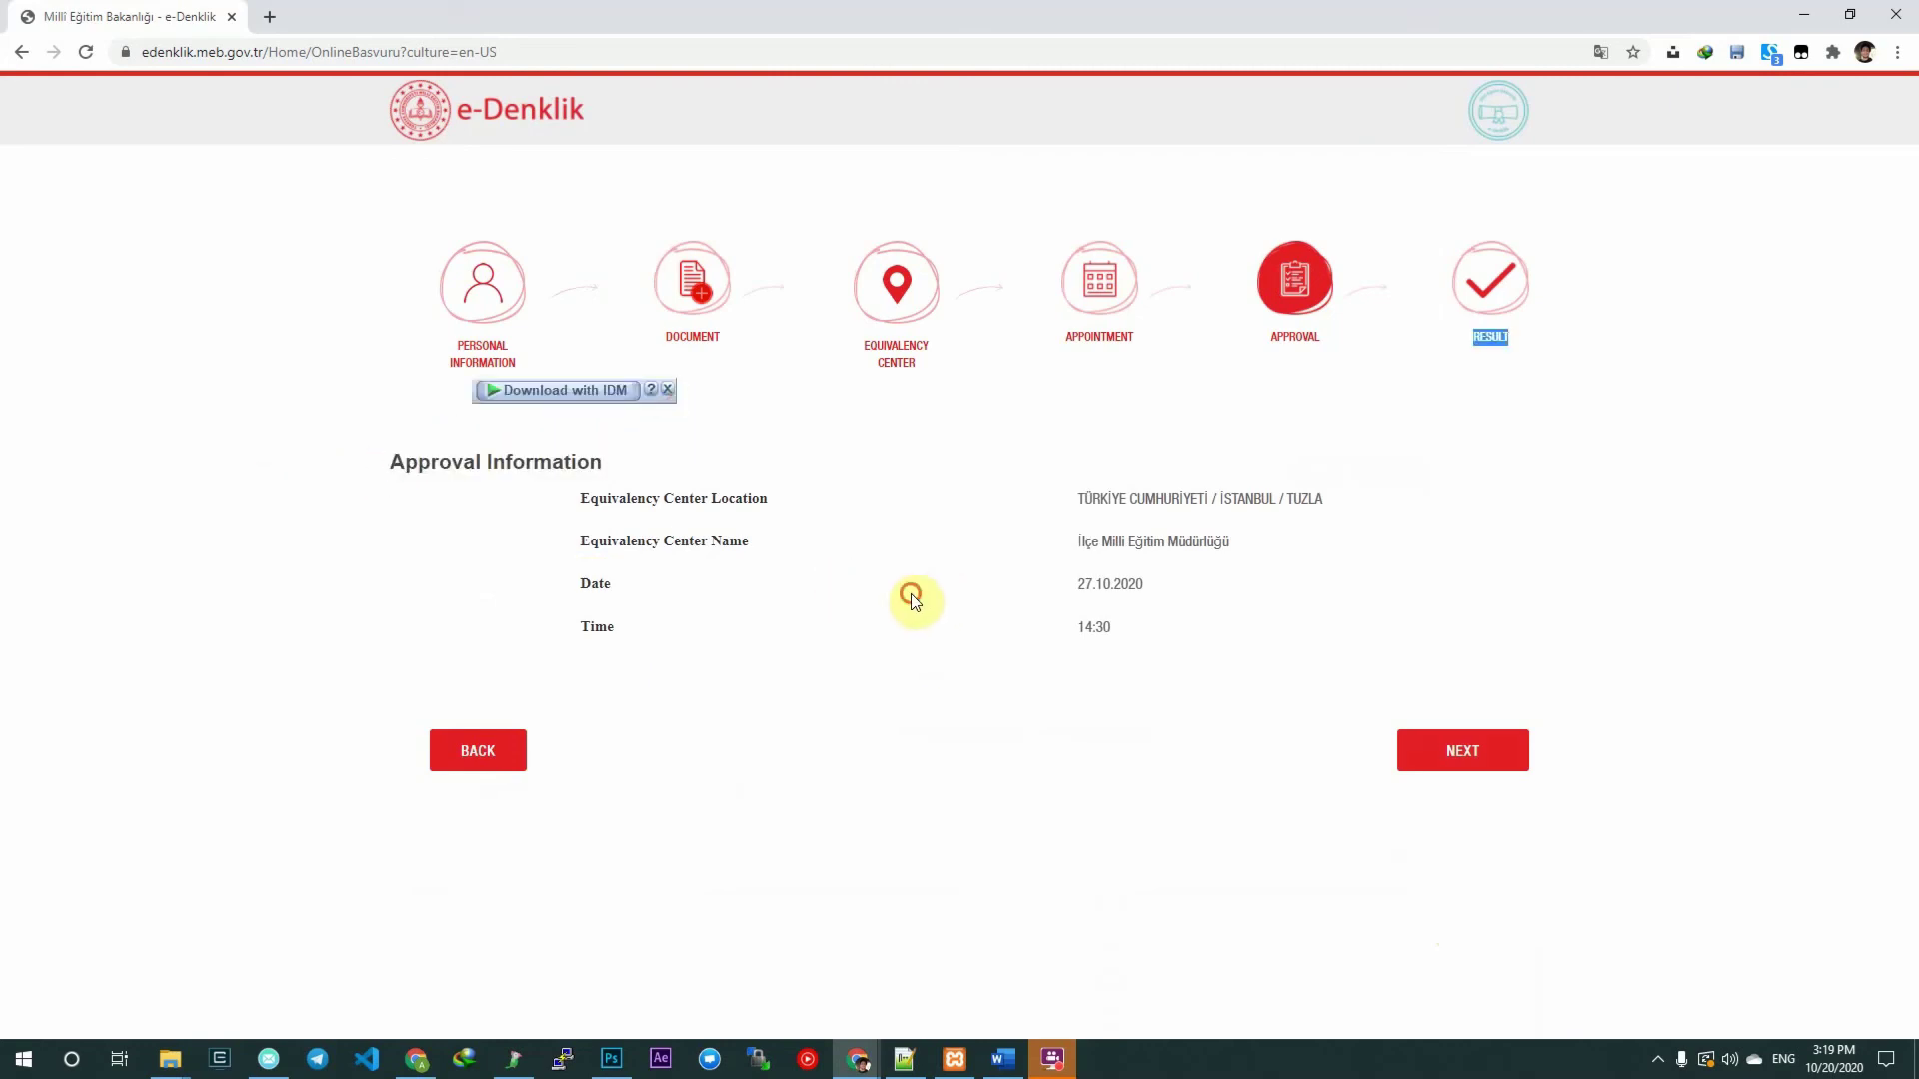
pyautogui.click(1465, 754)
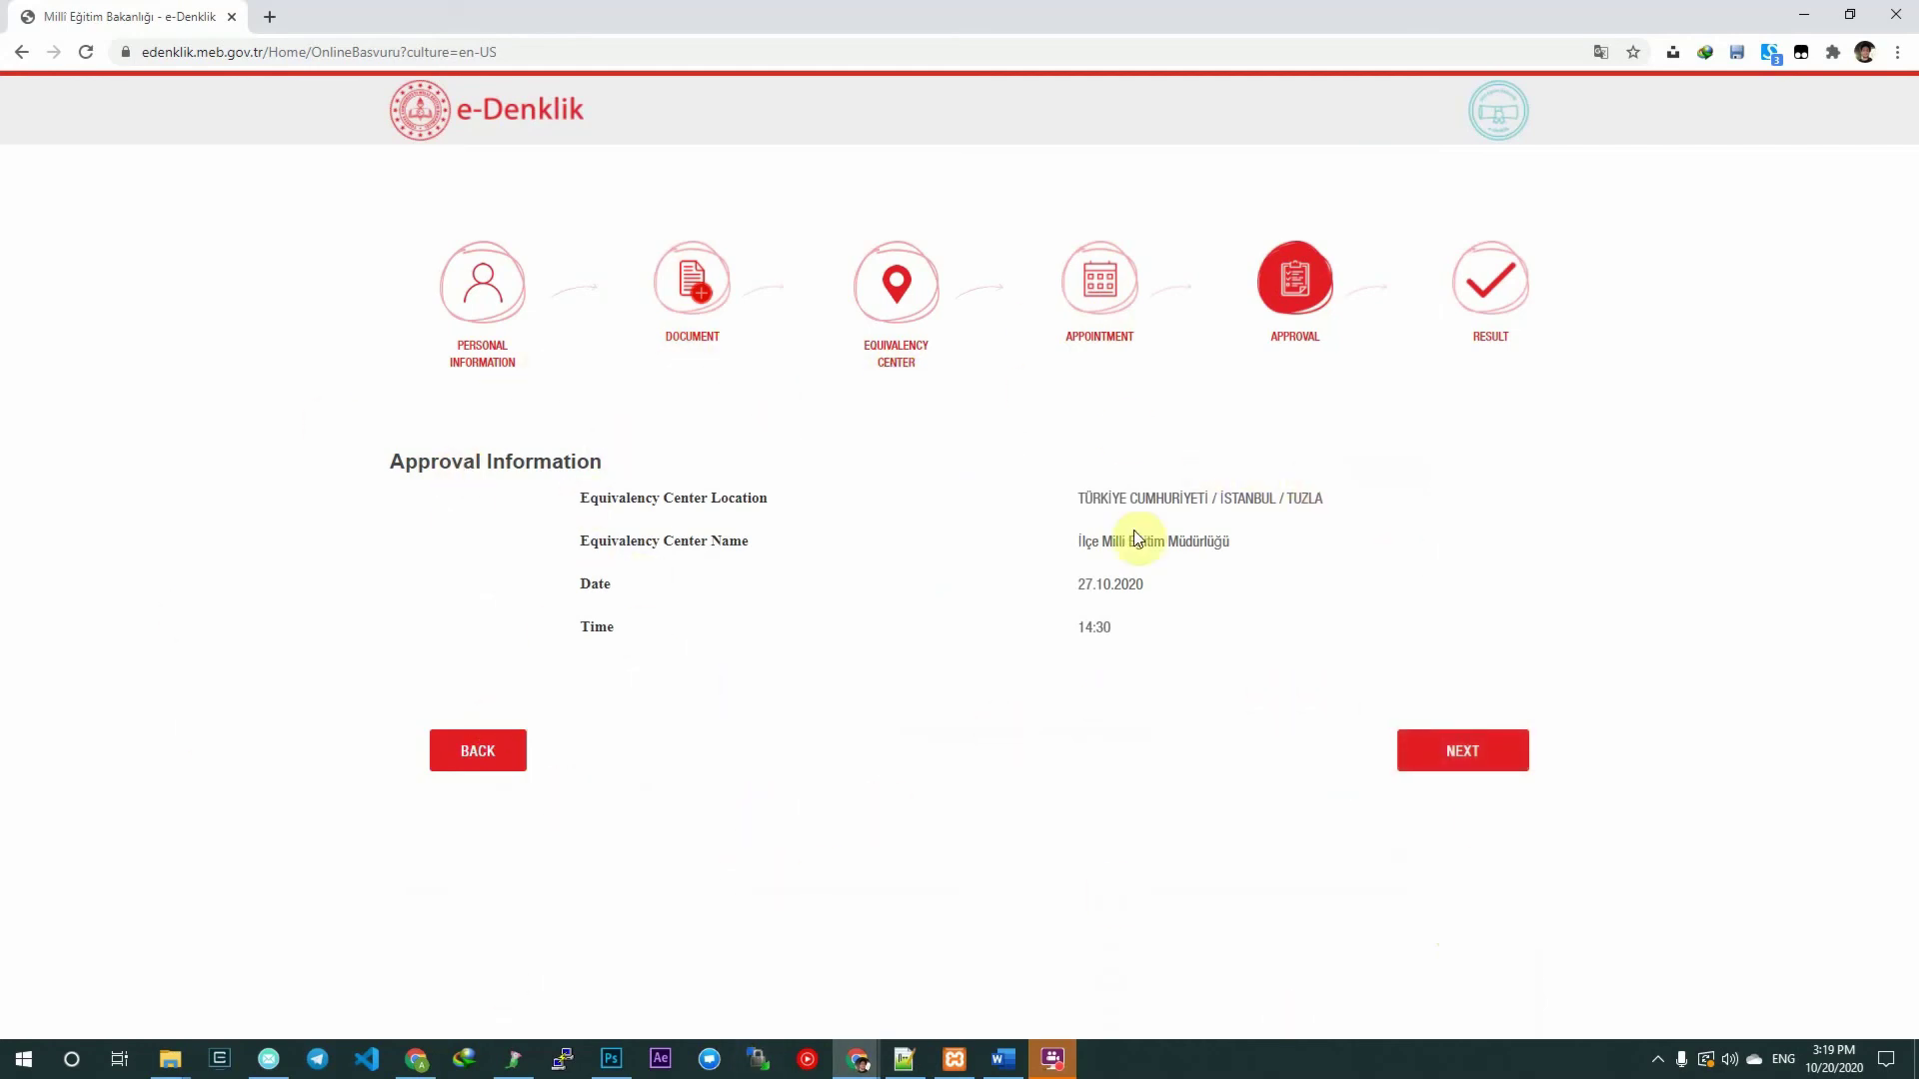
pyautogui.moveTo(1072, 587); pyautogui.dragTo(1165, 577)
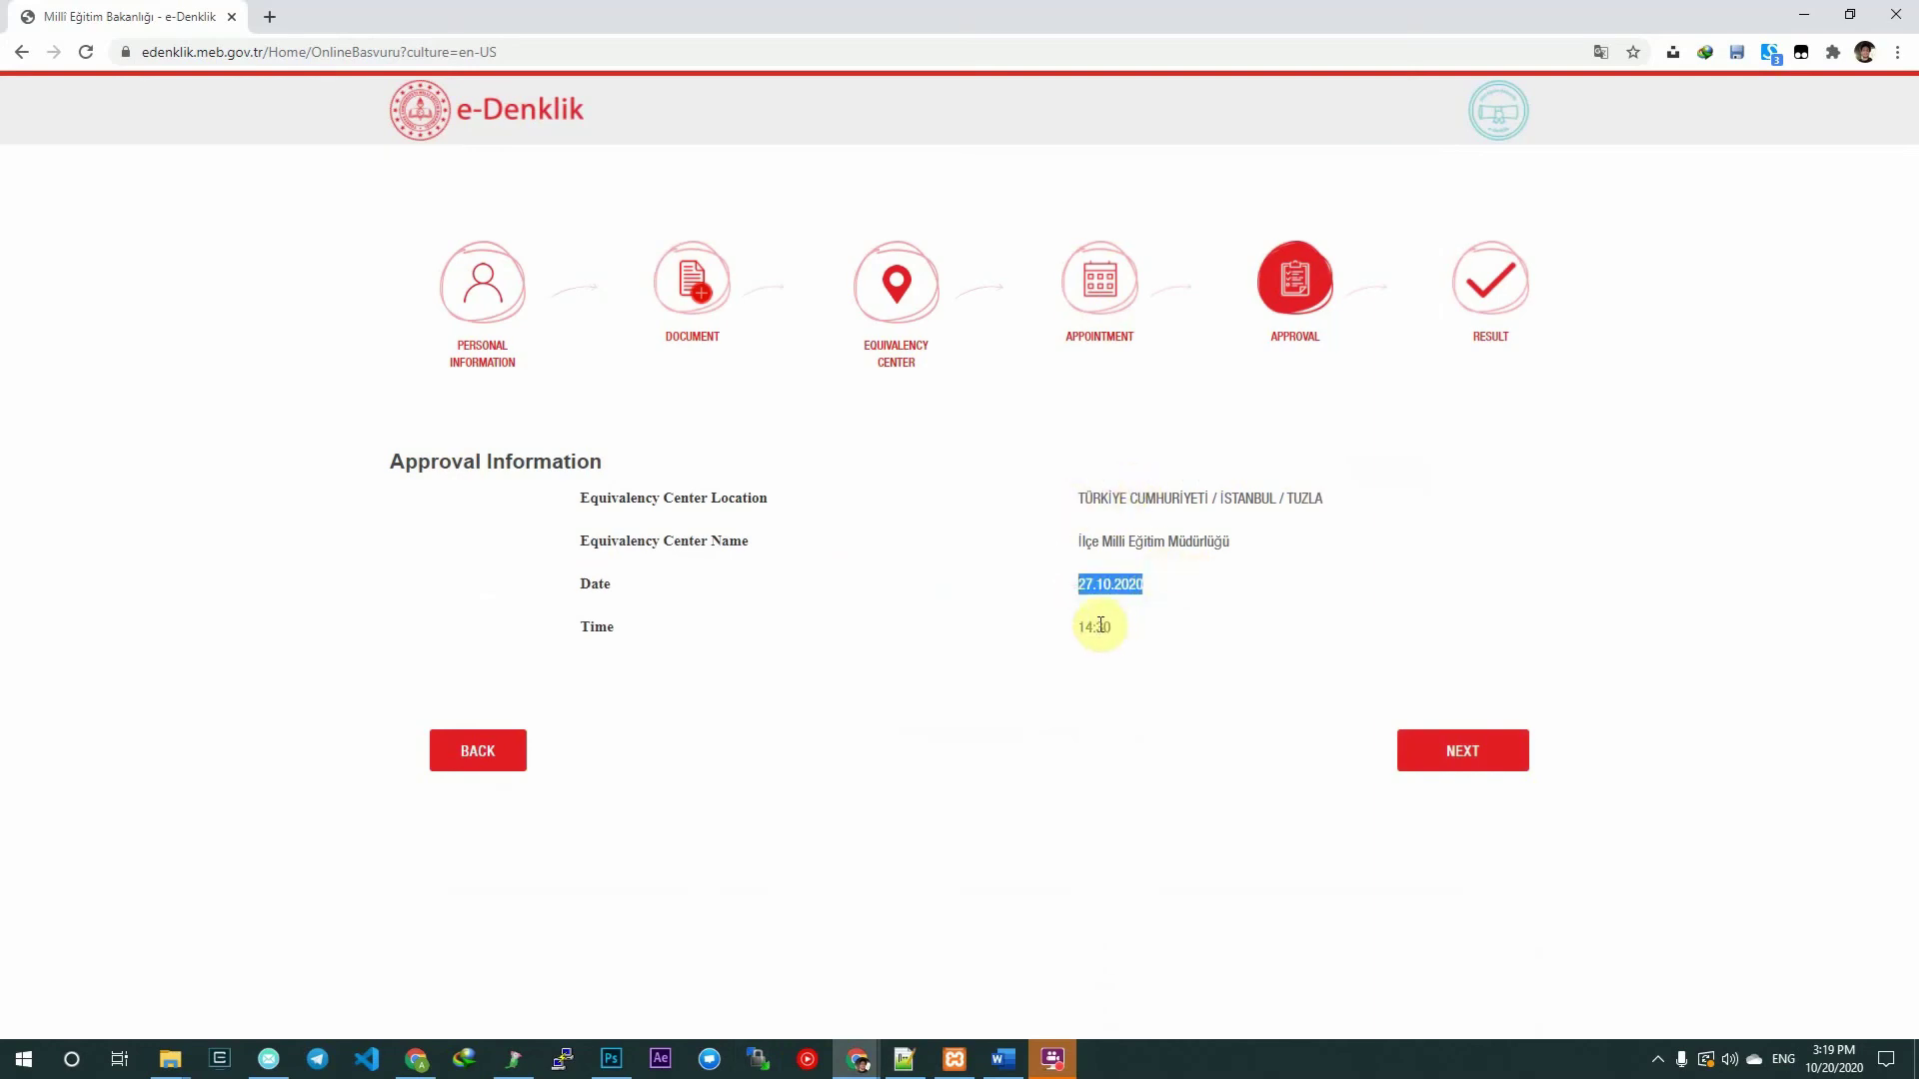
pyautogui.moveTo(1060, 635); pyautogui.dragTo(1166, 620)
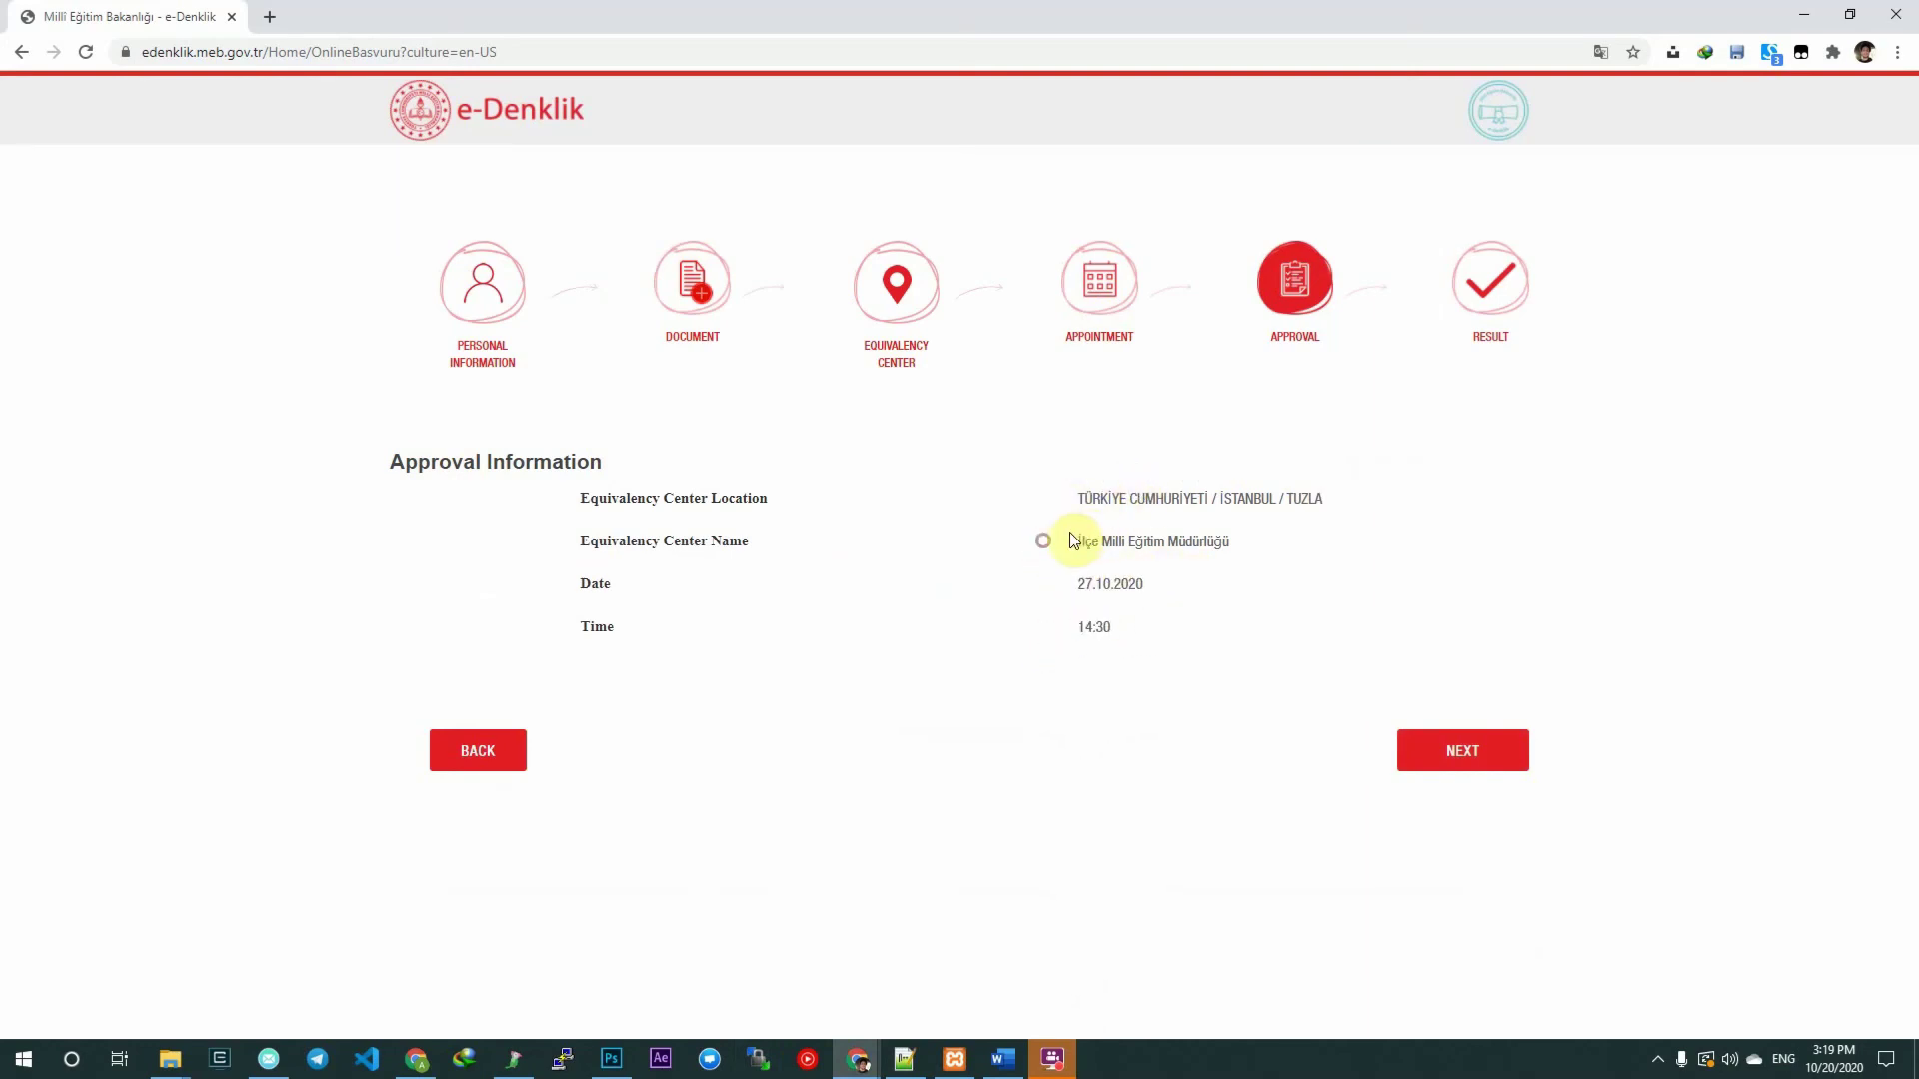
pyautogui.moveTo(1041, 540); pyautogui.dragTo(1401, 502)
pyautogui.click(1317, 525)
pyautogui.moveTo(1215, 495); pyautogui.dragTo(1414, 514)
pyautogui.click(1413, 514)
pyautogui.click(1457, 749)
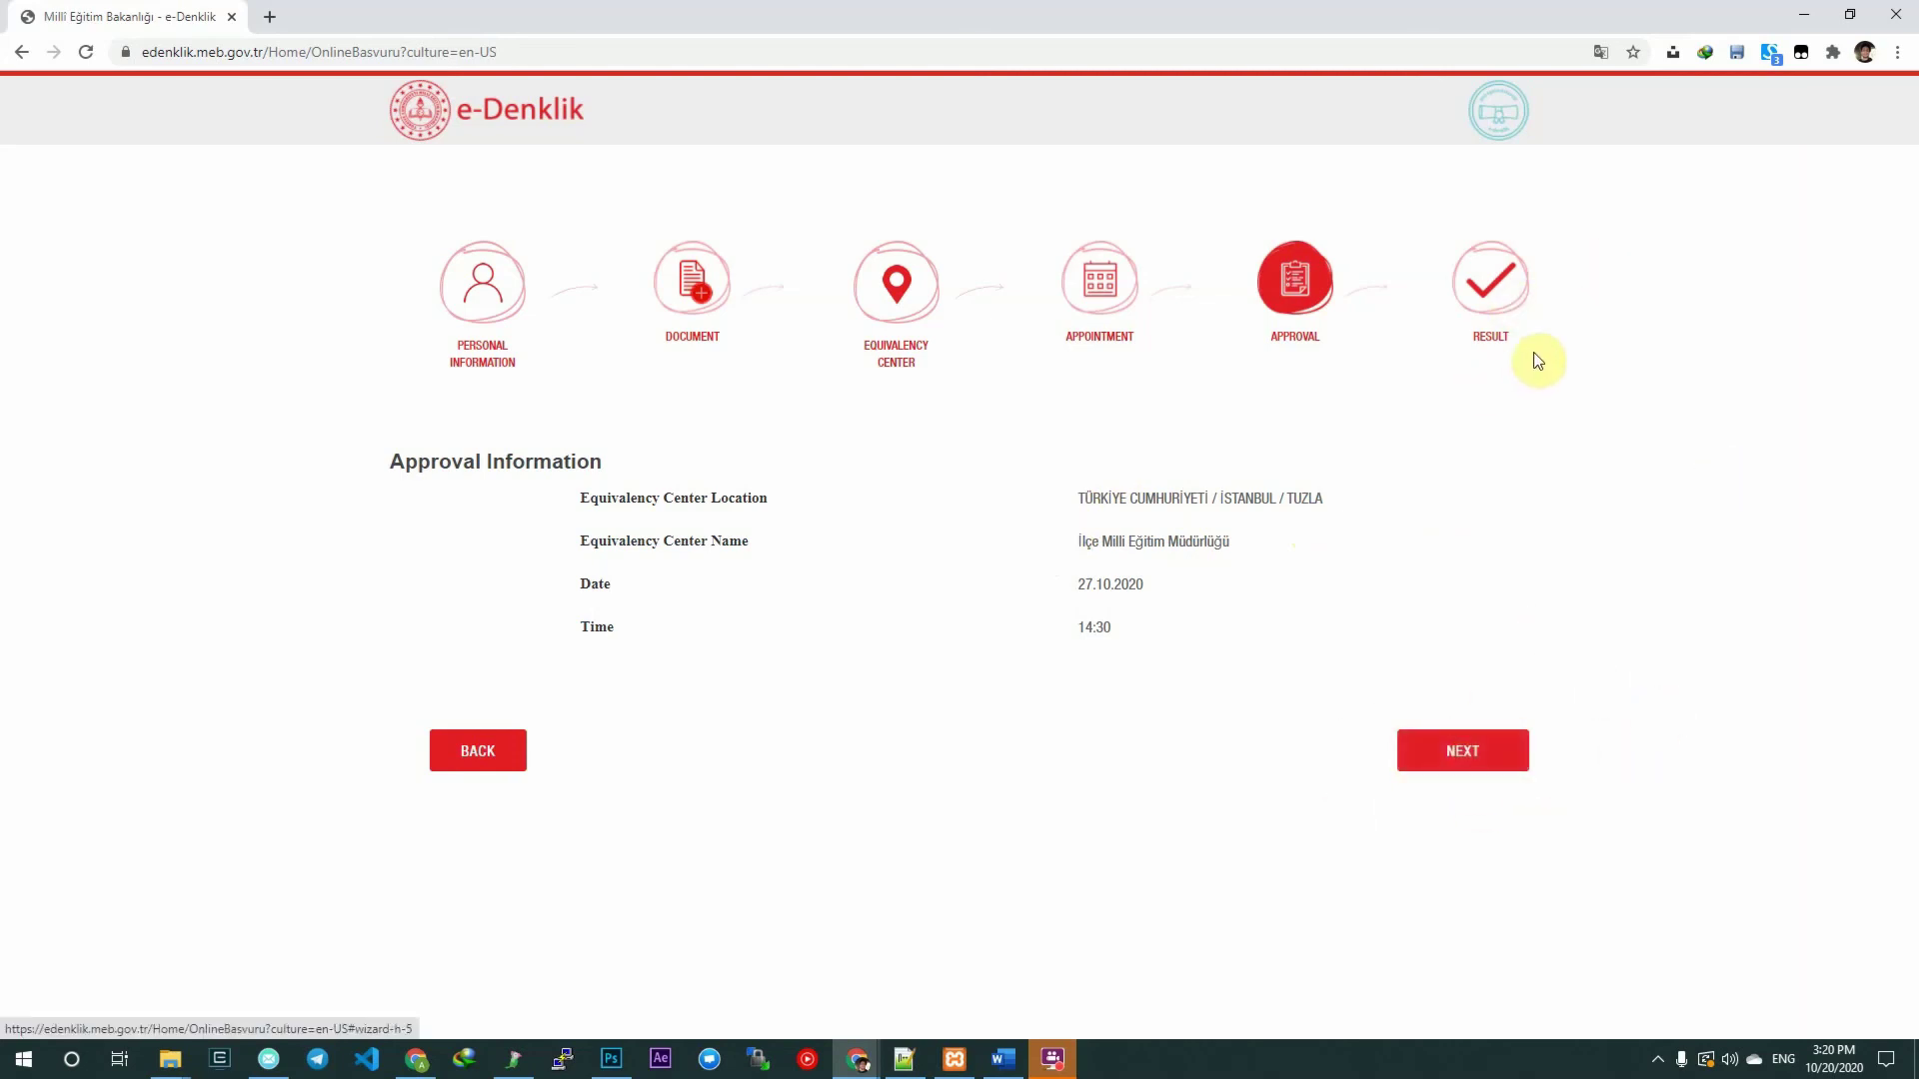